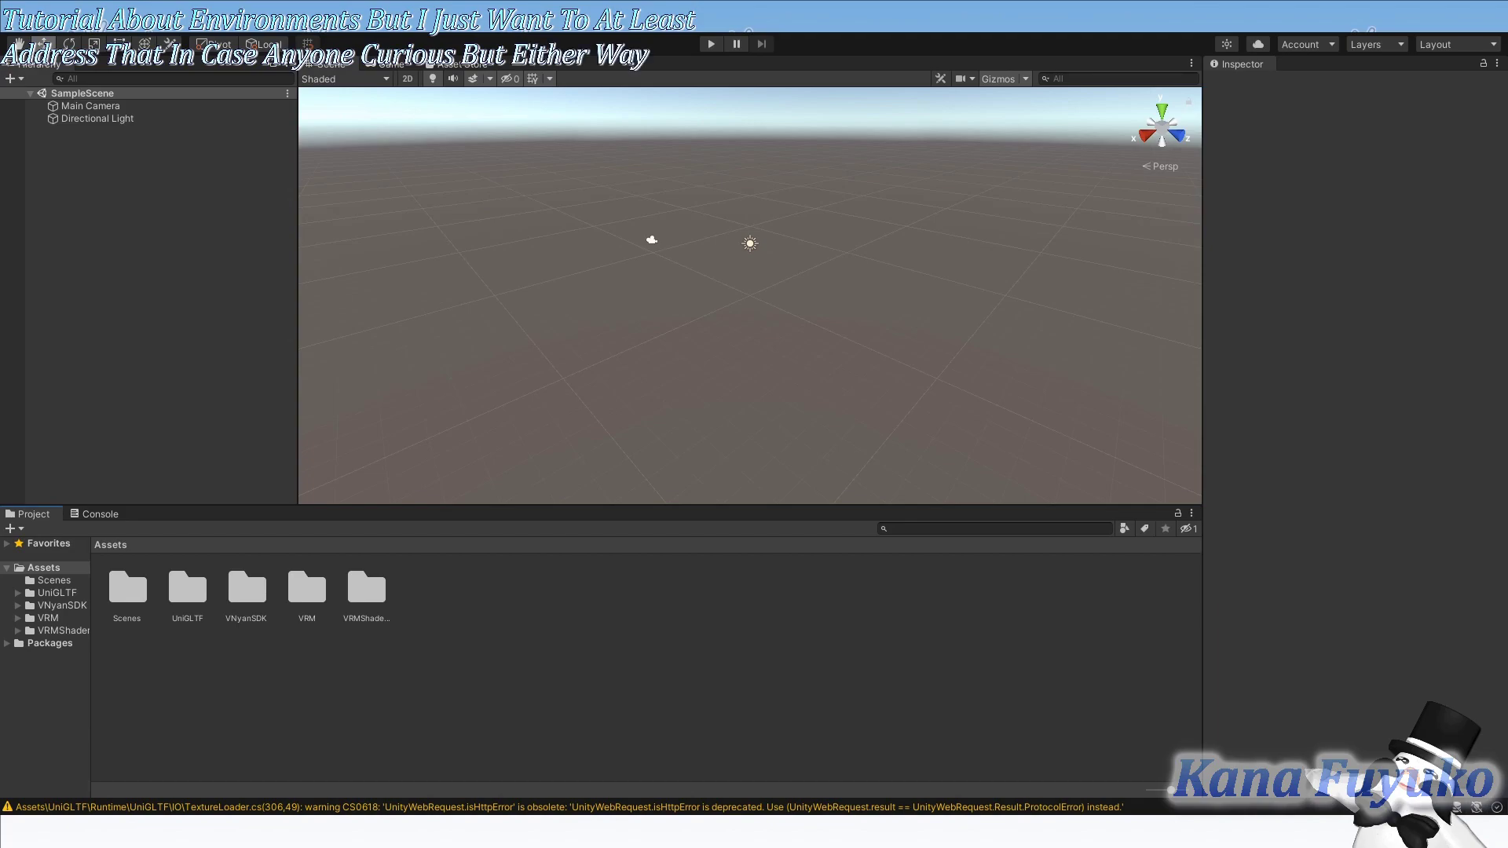
# Open the VNyanSDK asset folder and examine its scripts, from the Avatar Bone Follower through the Droppable Object
pyautogui.doubleClick(233, 594)
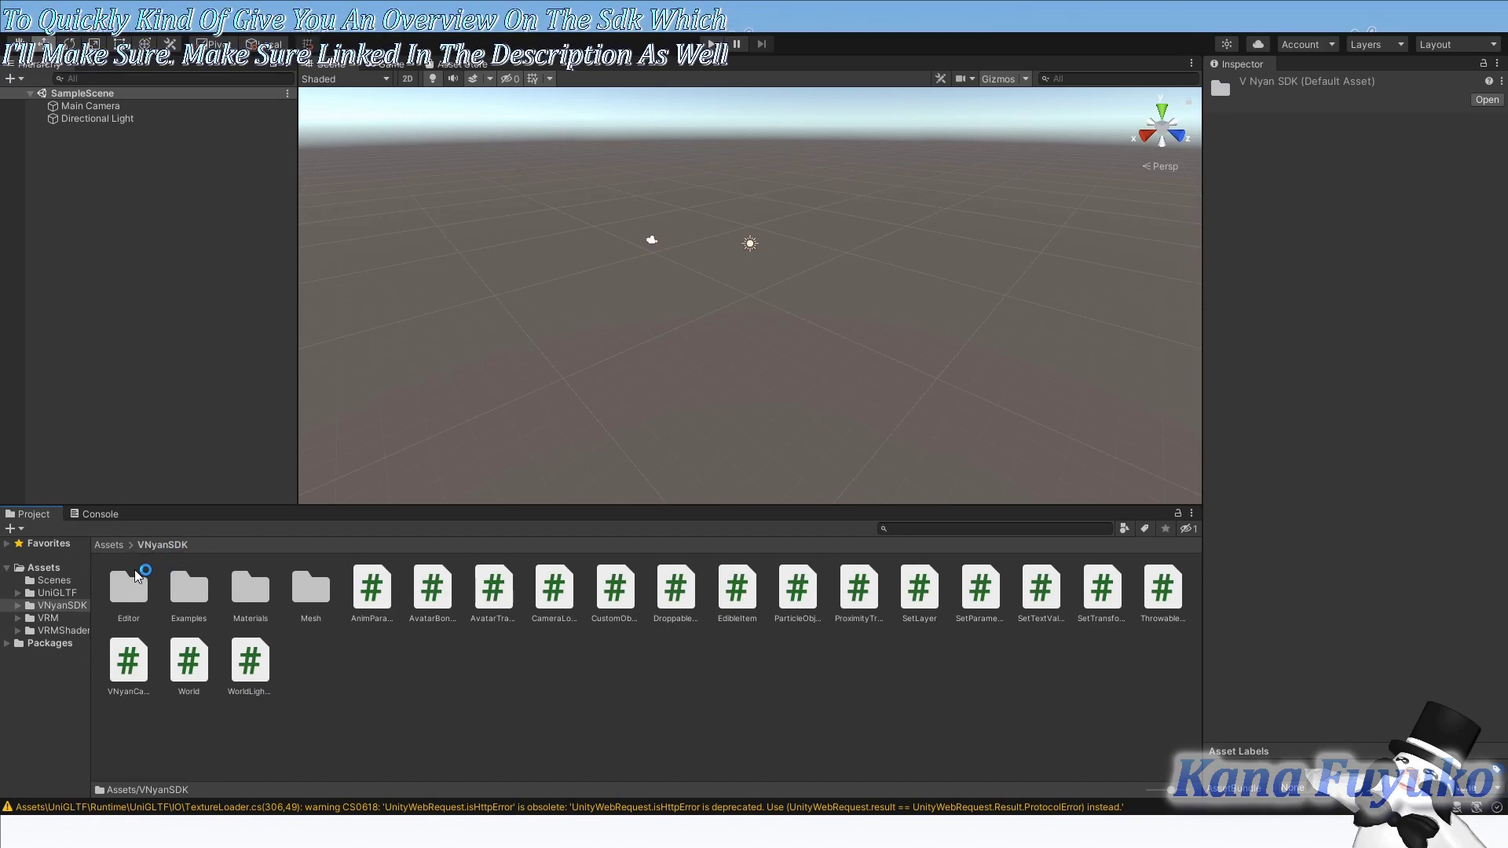
pyautogui.click(373, 595)
pyautogui.click(449, 596)
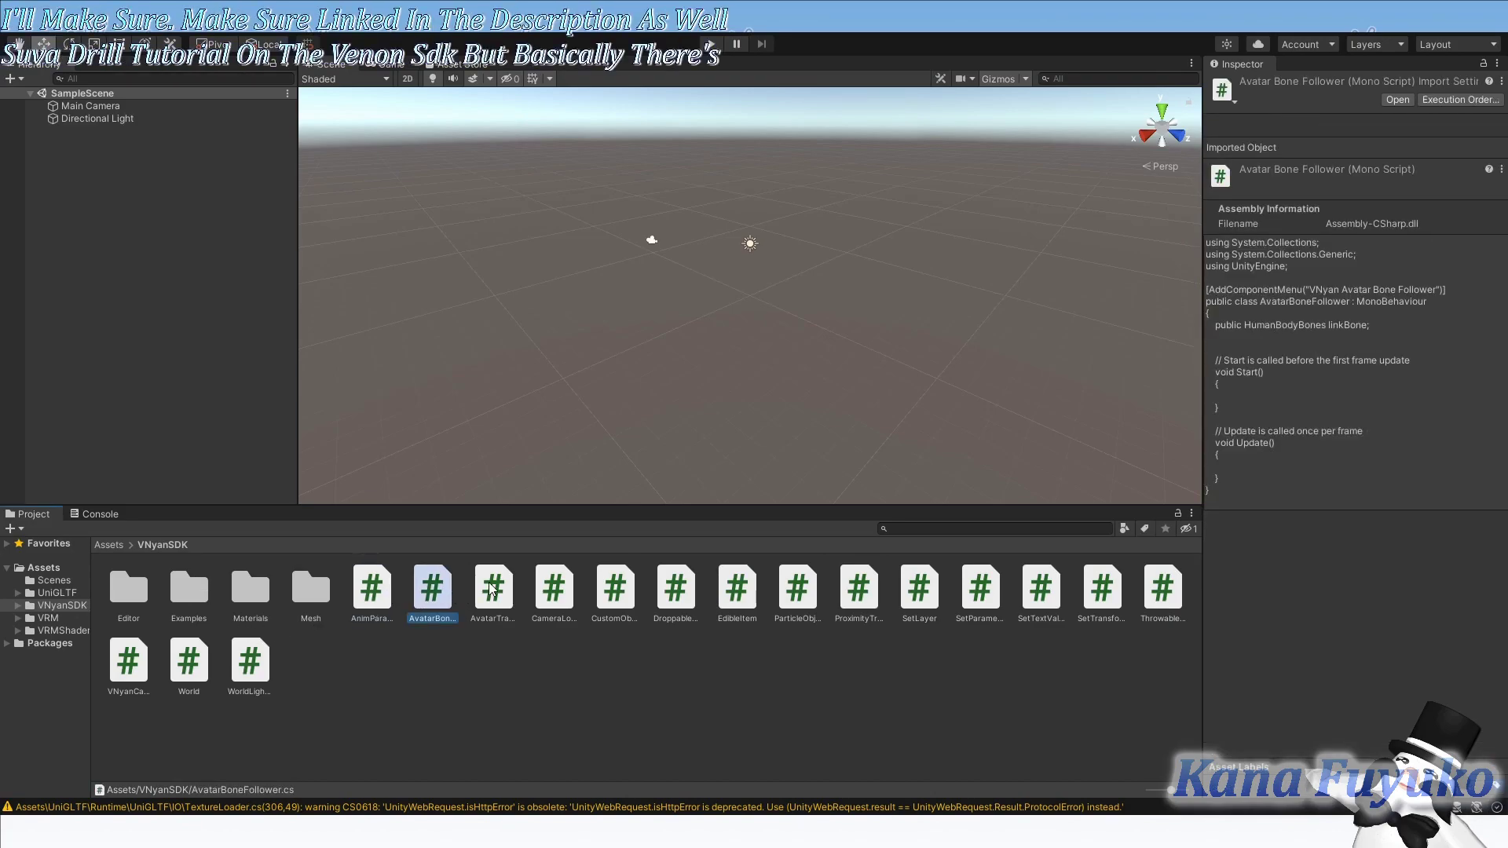
pyautogui.press('Right')
pyautogui.press('Right')
pyautogui.press('Right')
pyautogui.press('Right')
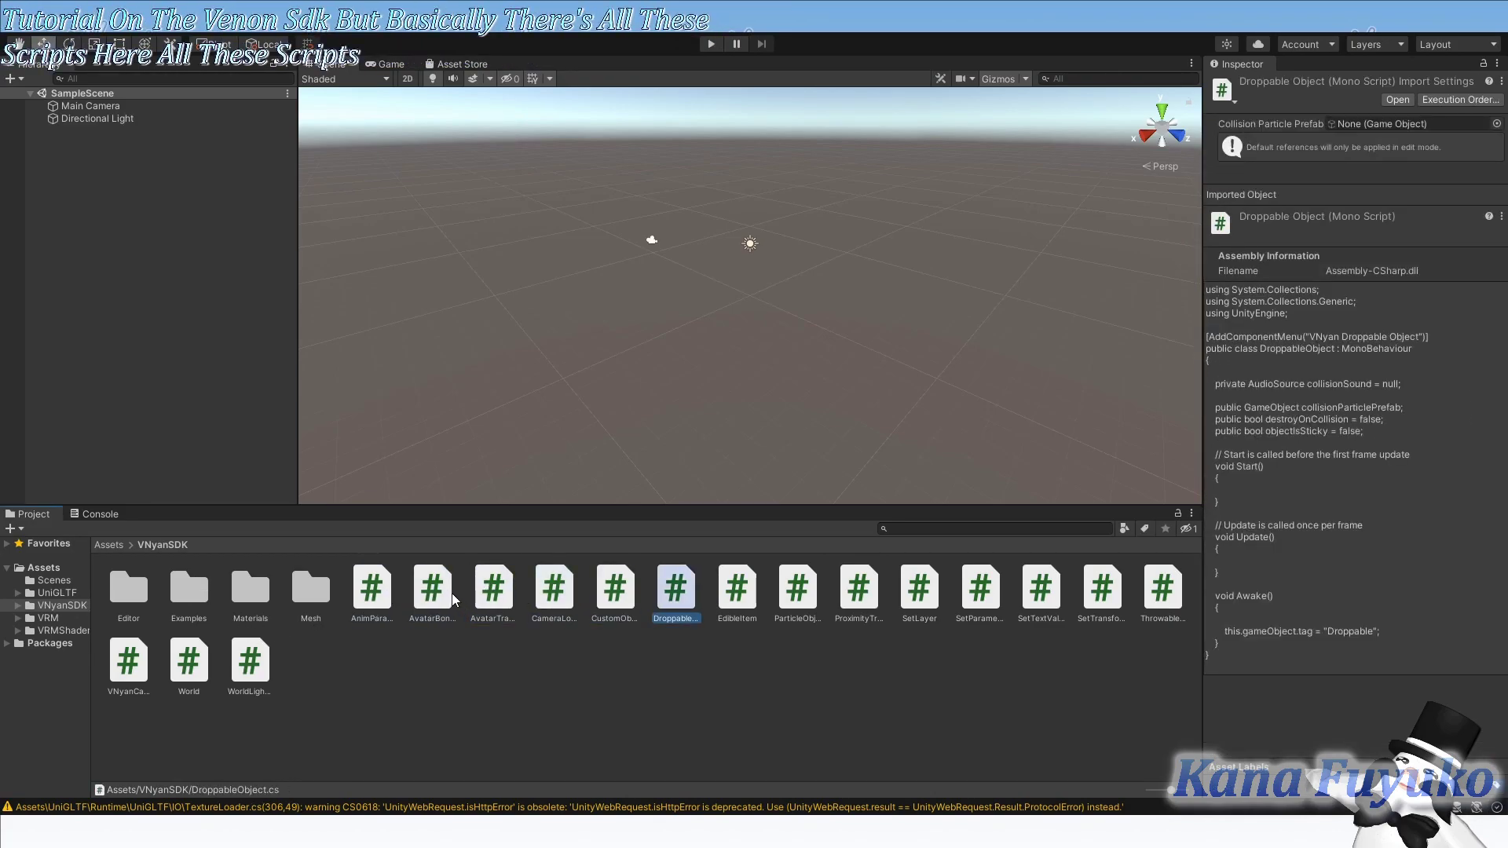
# Add a 3D cube to the sample scene, view it up close and select it
pyautogui.click(138, 184)
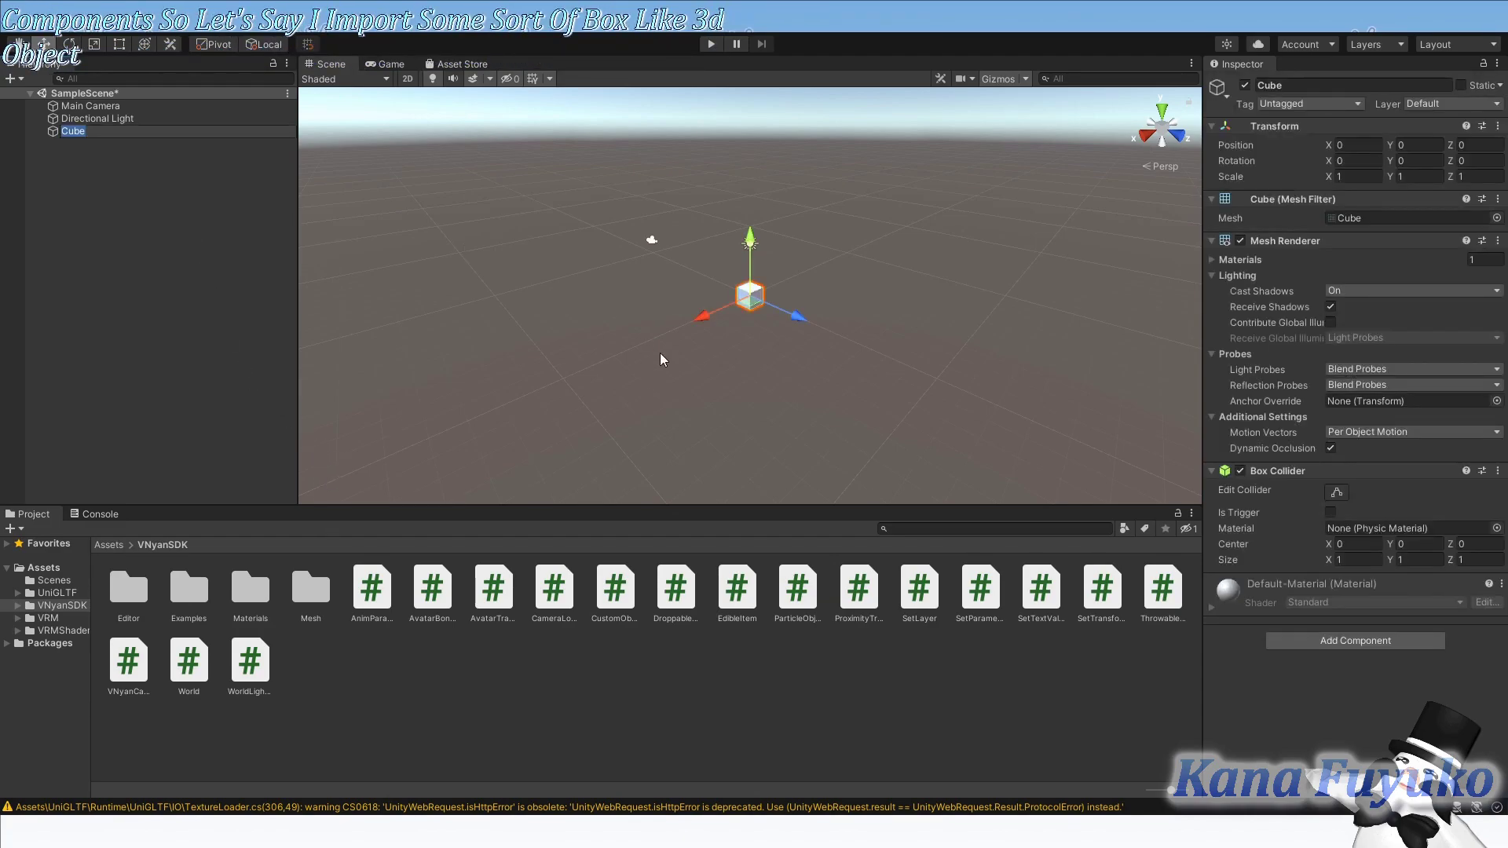
pyautogui.click(661, 366)
pyautogui.moveTo(612, 442); pyautogui.dragTo(658, 445, button='right')
pyautogui.scroll(5, 644, 440)
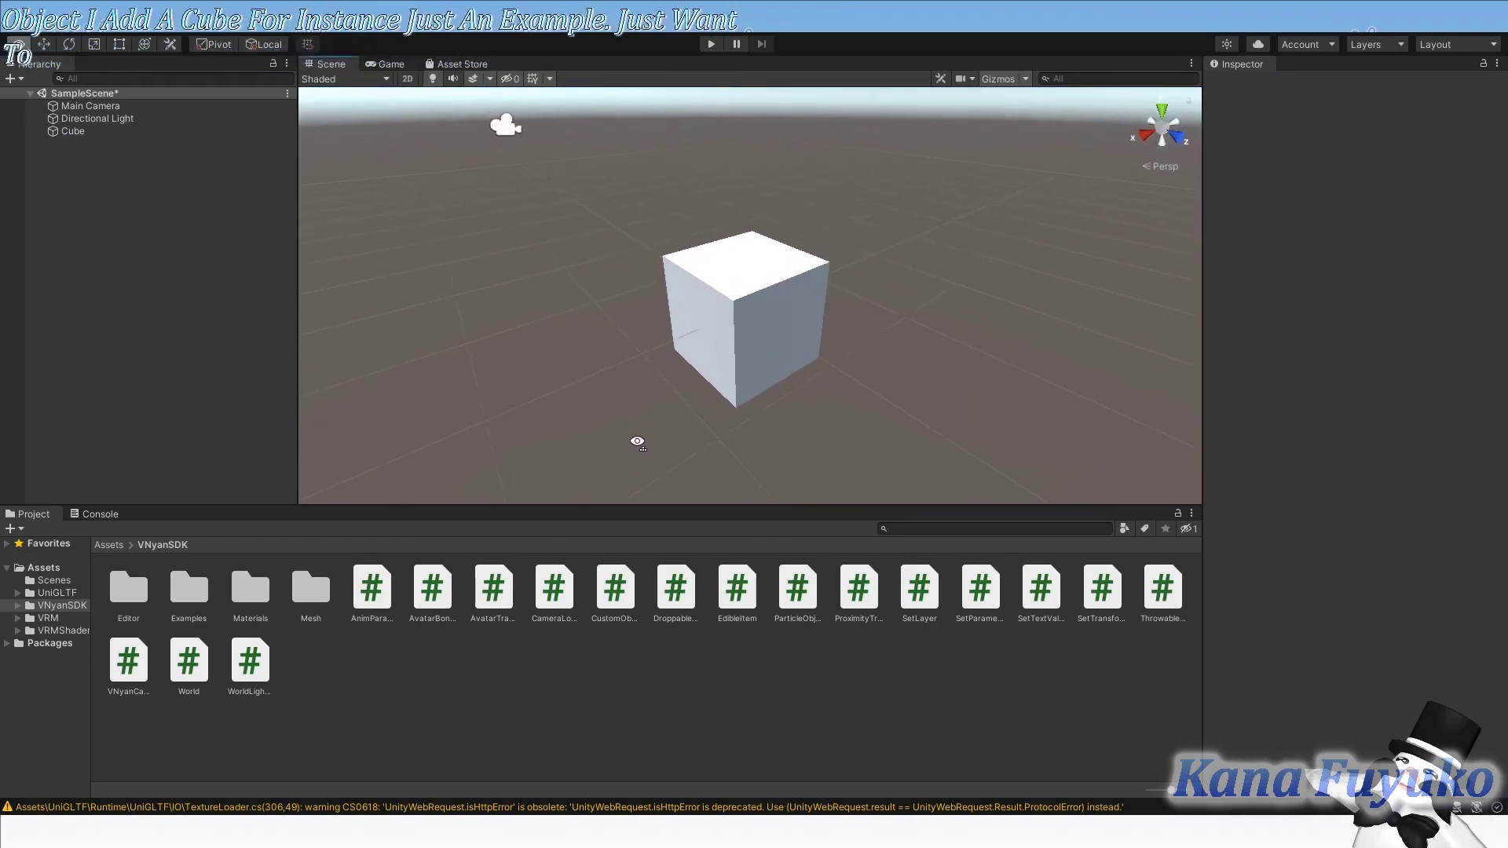
pyautogui.click(686, 326)
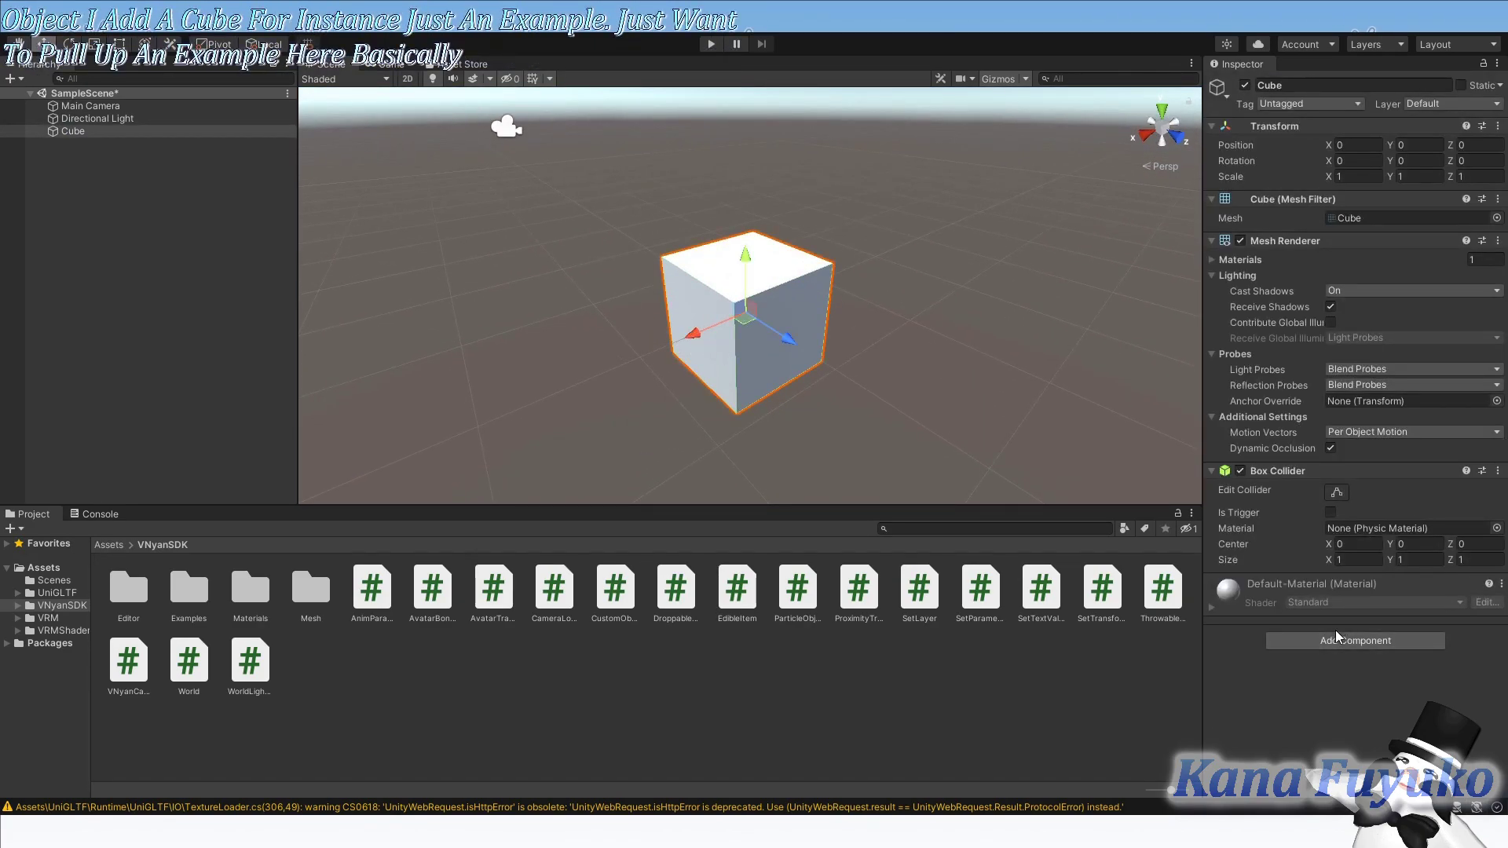
# Examine the Droppable Object and Proximity Trigger scripts among the SDK scripts
pyautogui.click(676, 597)
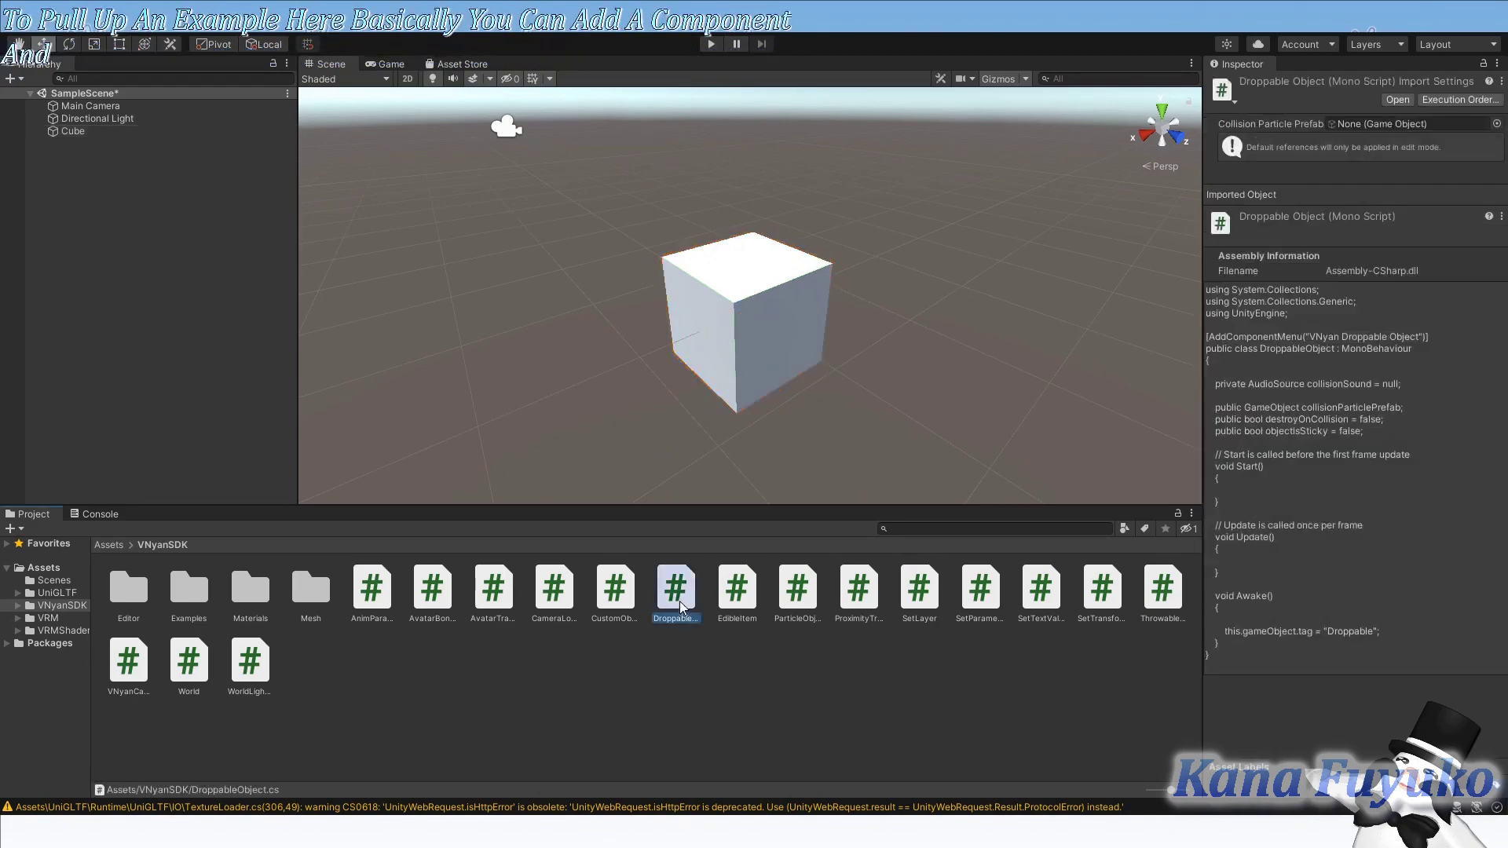
pyautogui.click(623, 598)
pyautogui.click(858, 589)
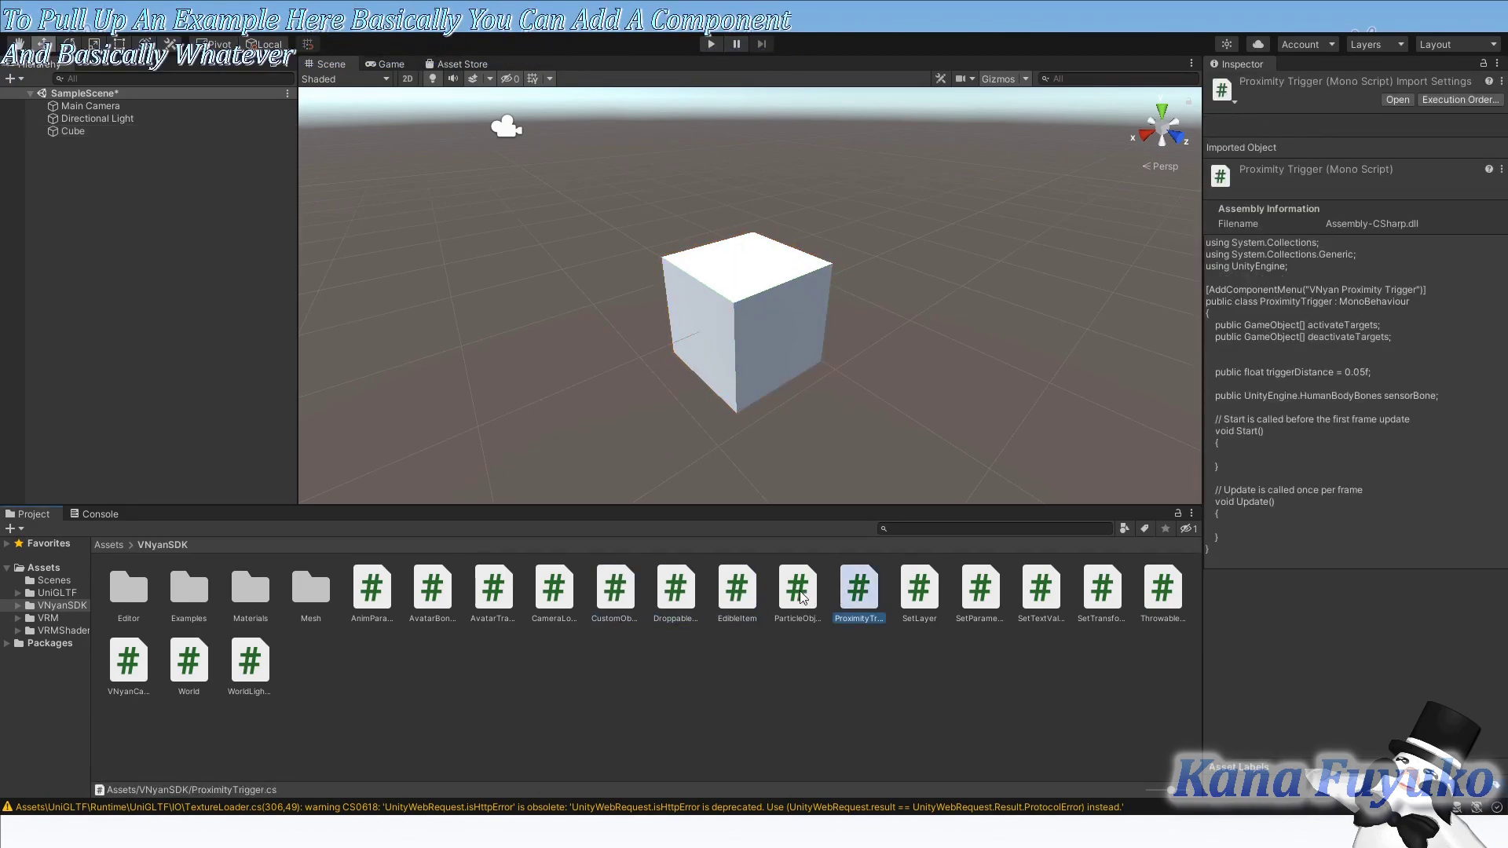
# Add the Edible Item script to the cube as a component, and undo the addition
pyautogui.click(189, 130)
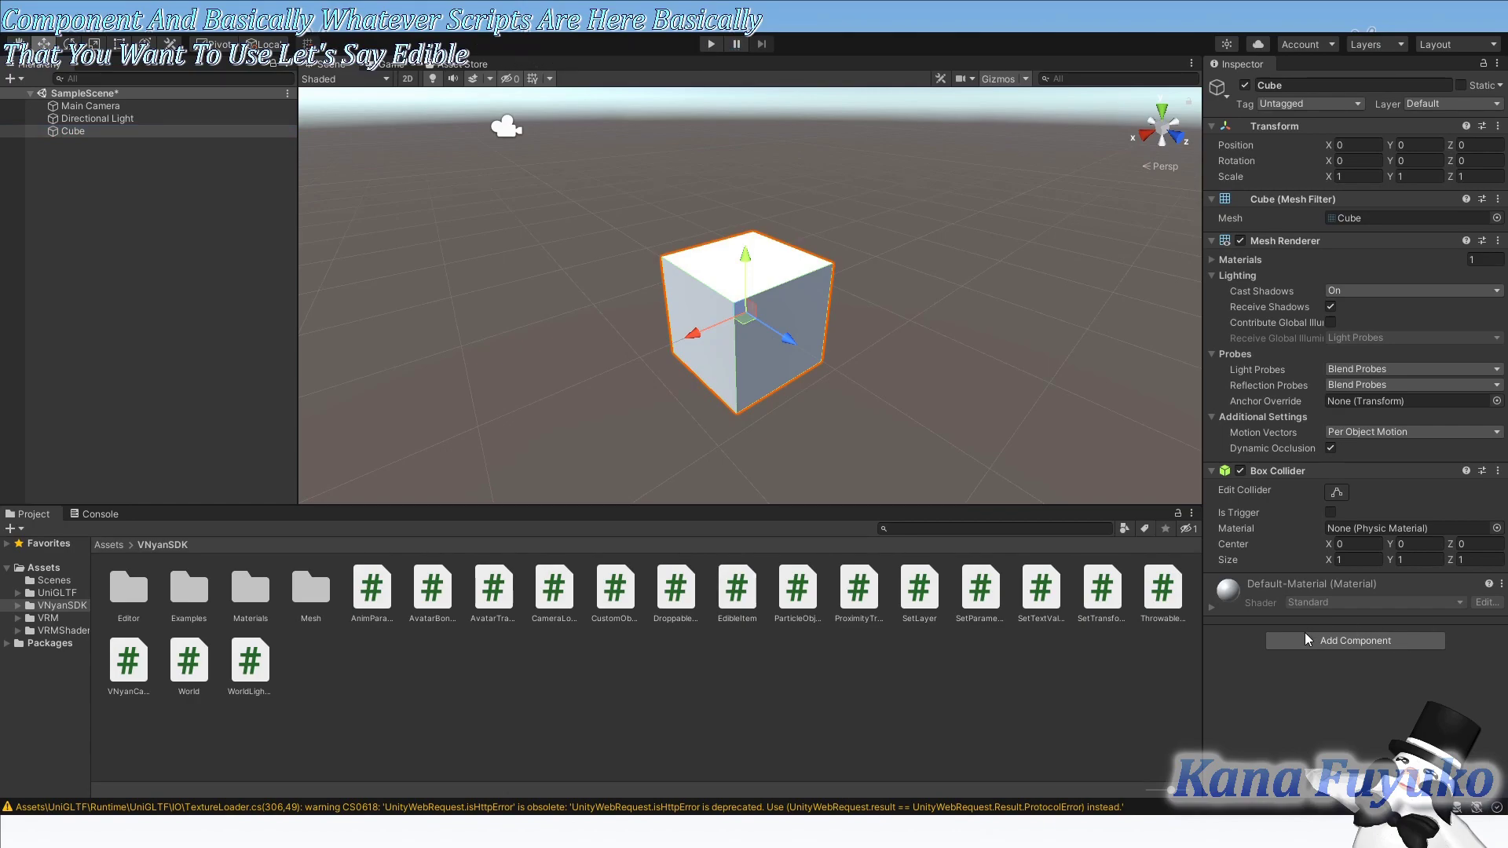
pyautogui.click(1306, 639)
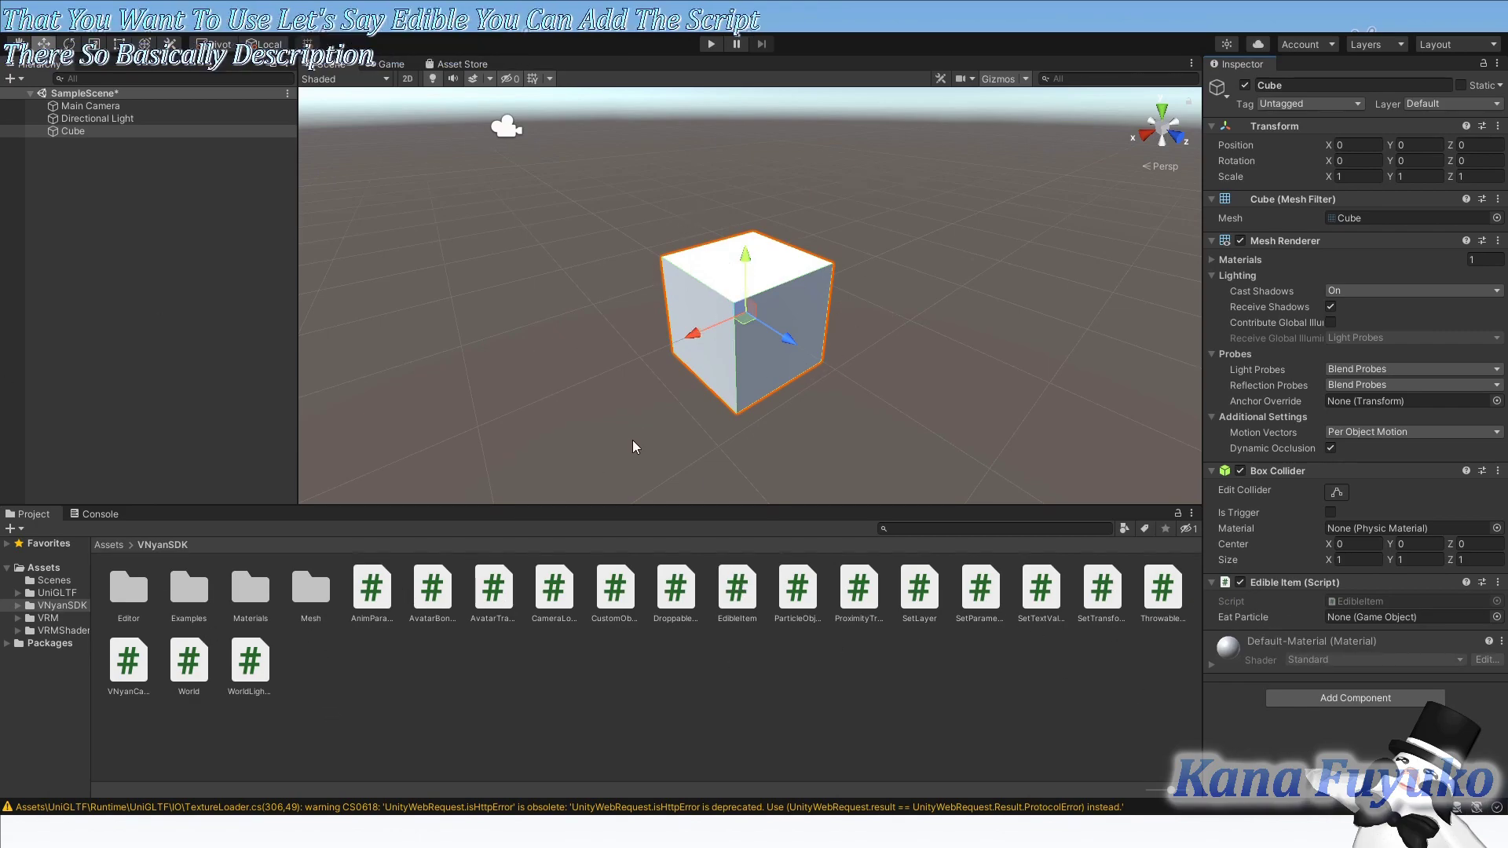
pyautogui.hotkey('ctrl', 'z')
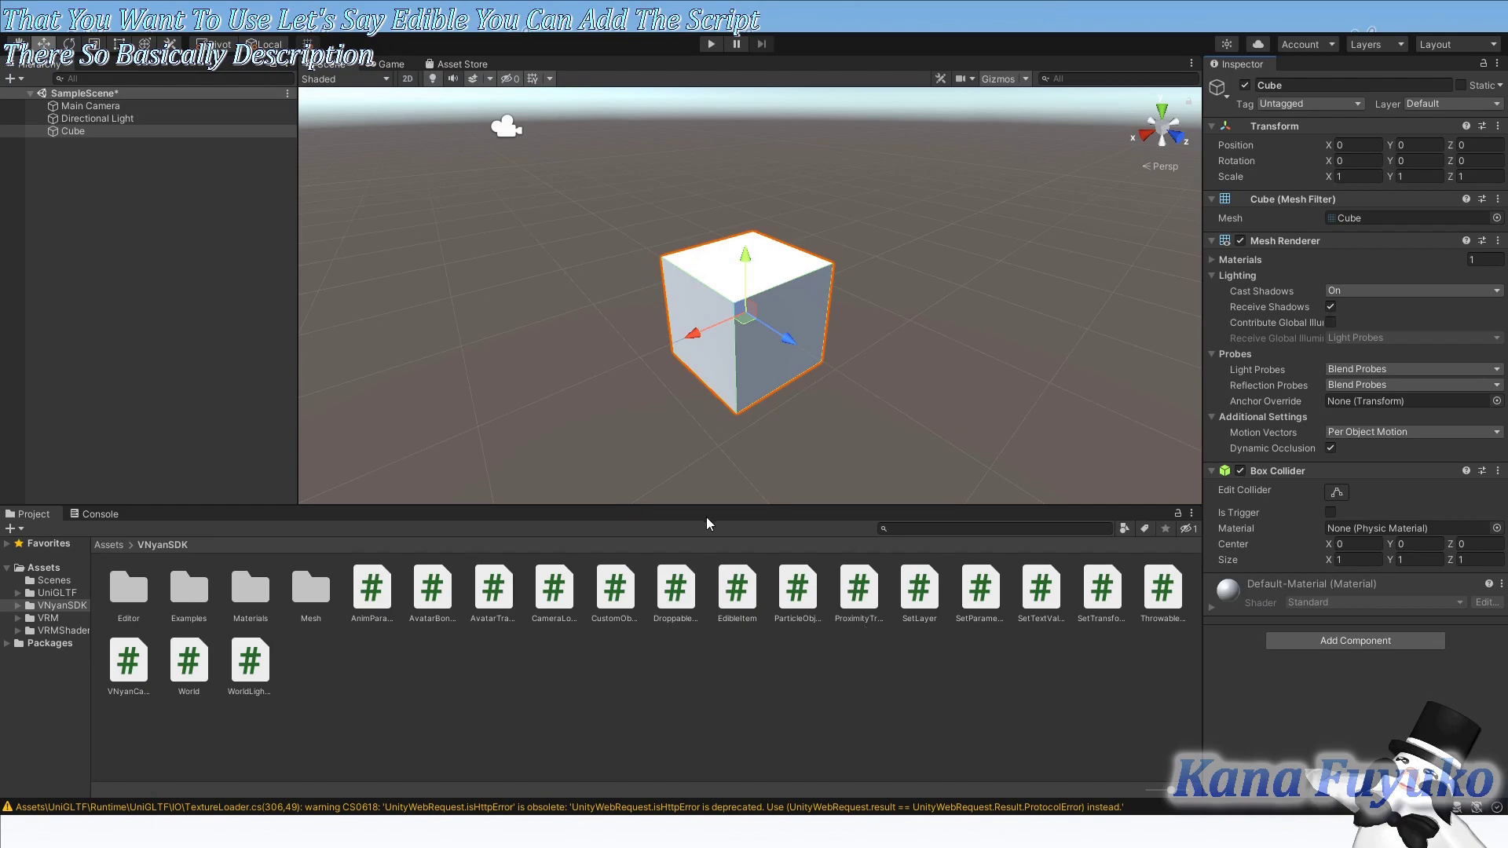
# Examine the World, VNyan Camera and World Lightmap Settings scripts, finishing on the World script
pyautogui.click(180, 684)
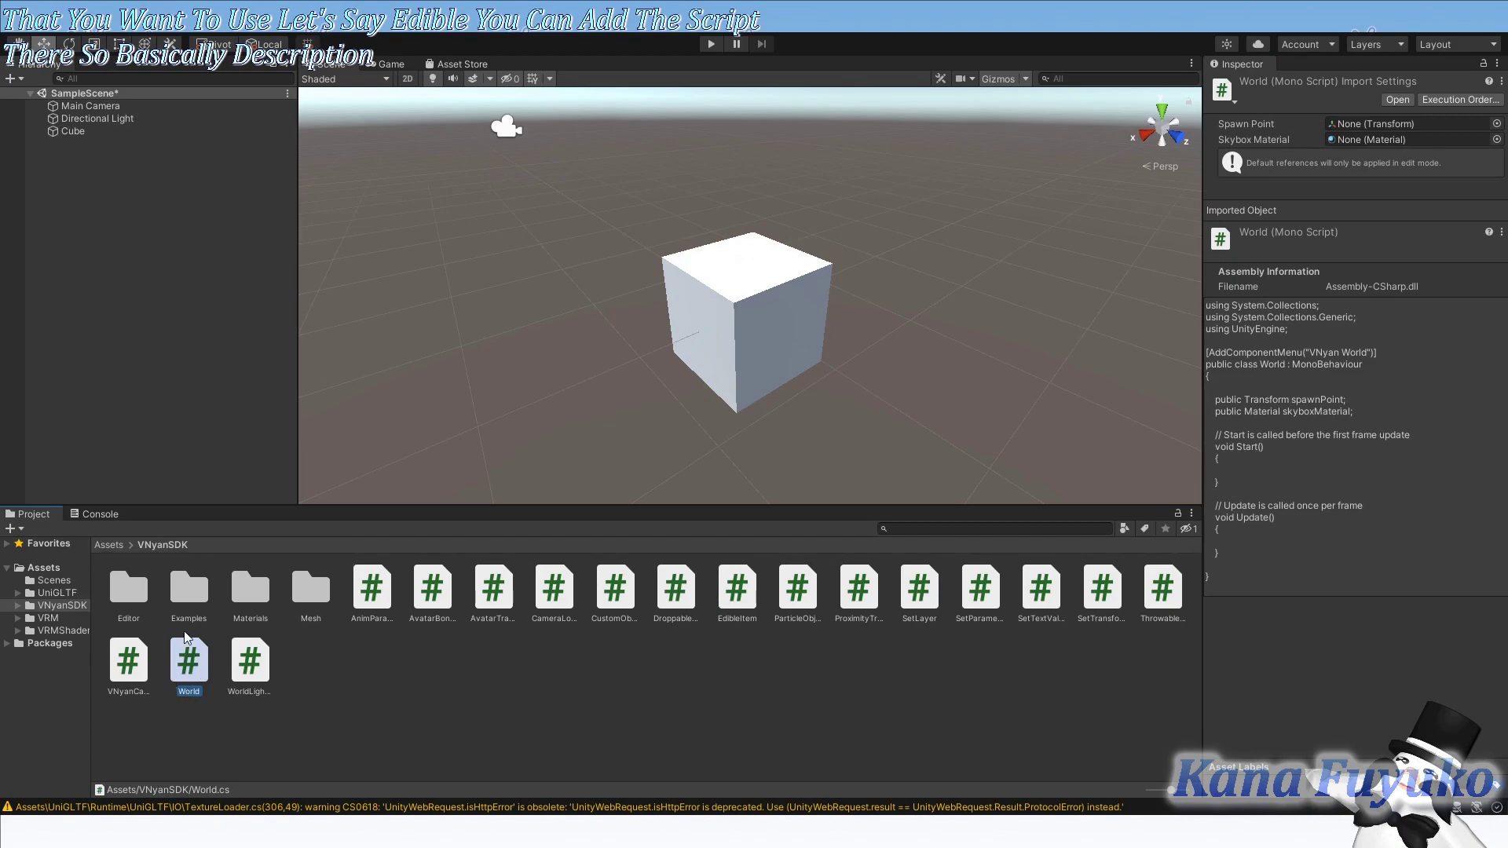
pyautogui.click(130, 673)
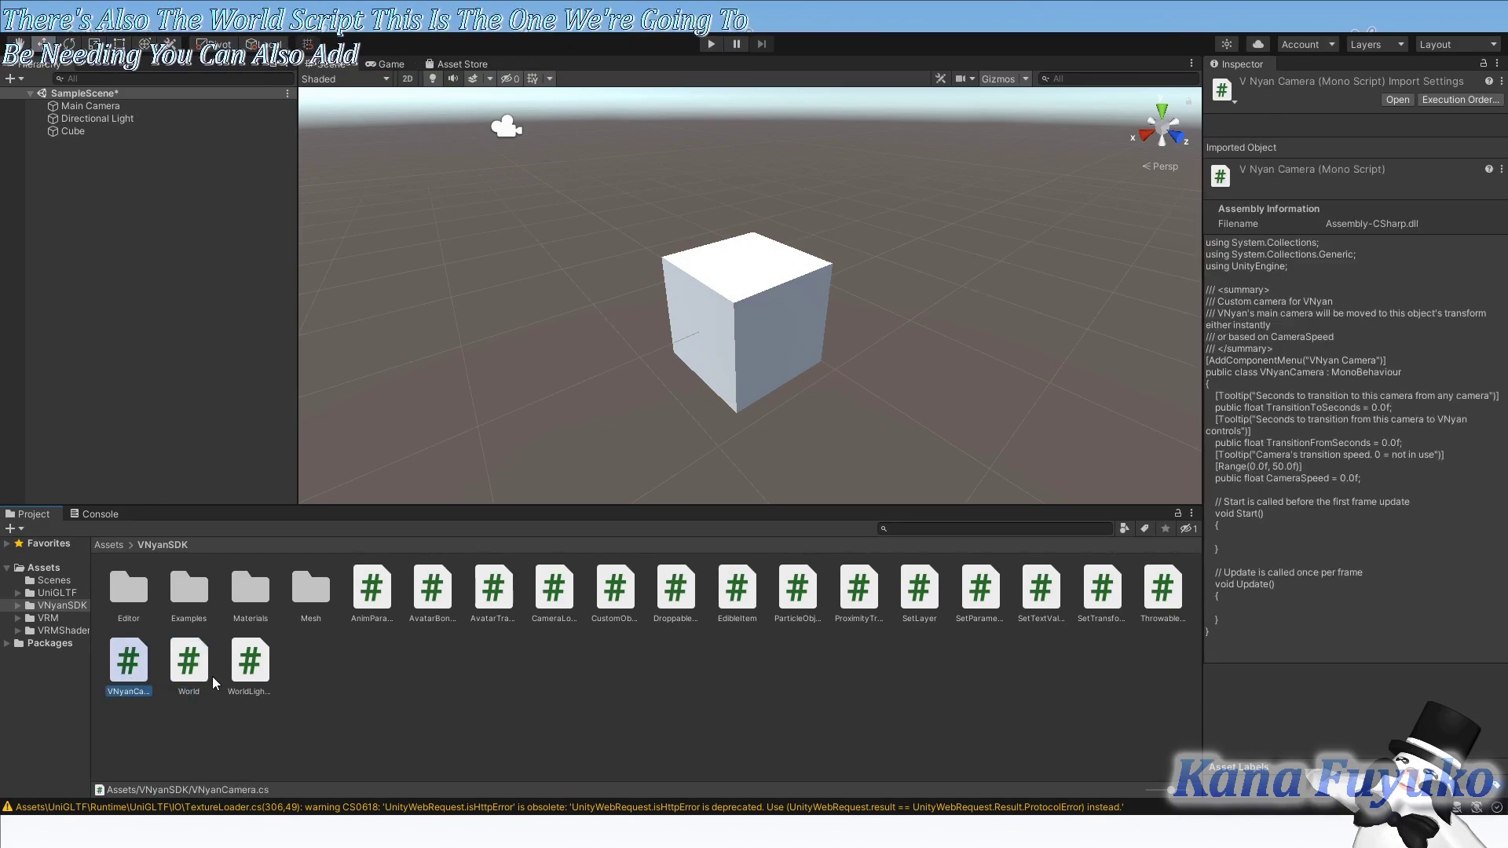
pyautogui.click(198, 658)
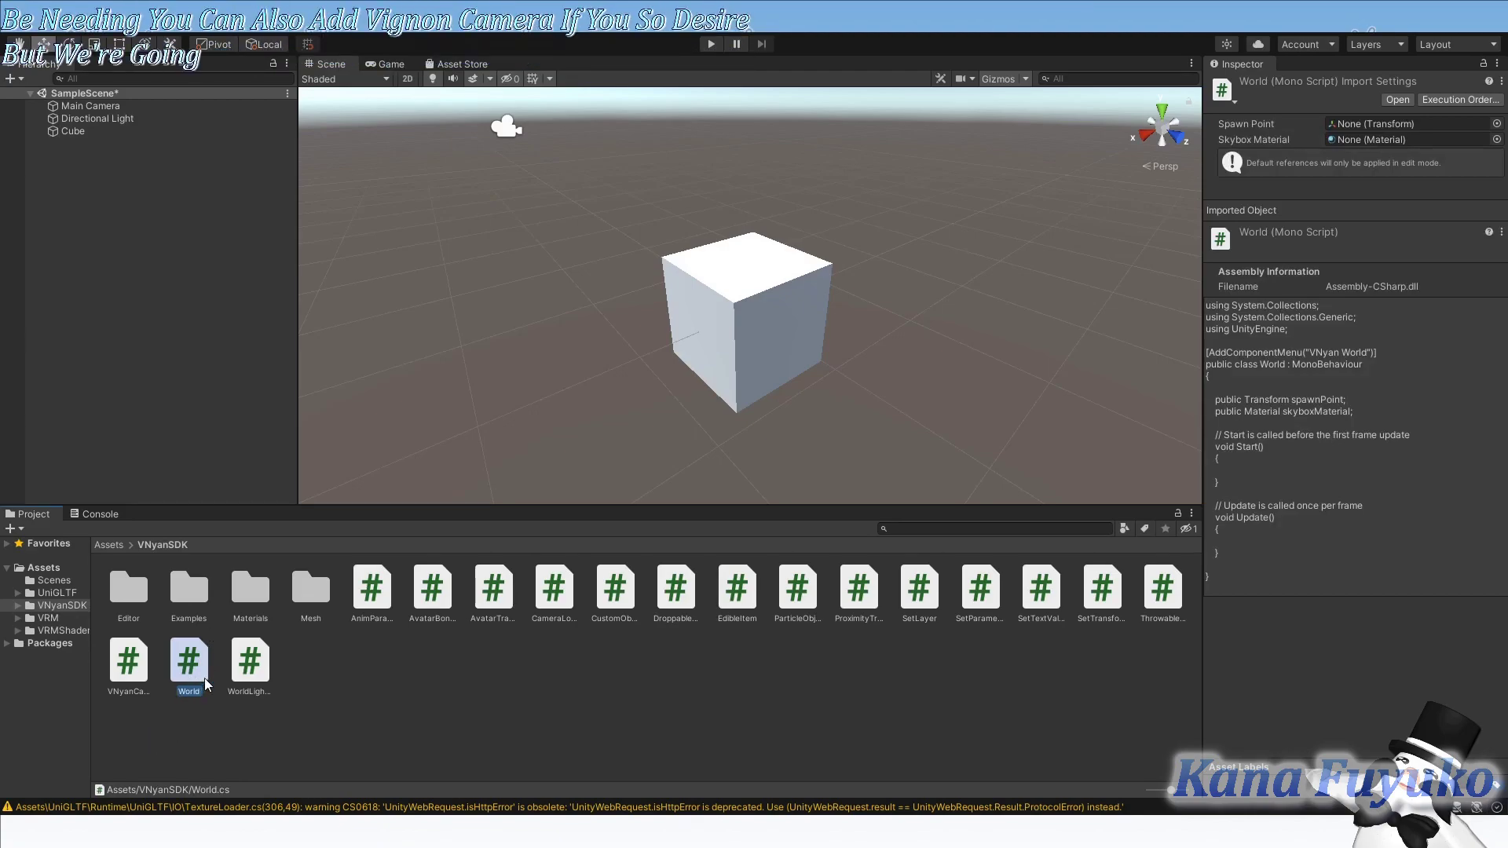
pyautogui.click(249, 673)
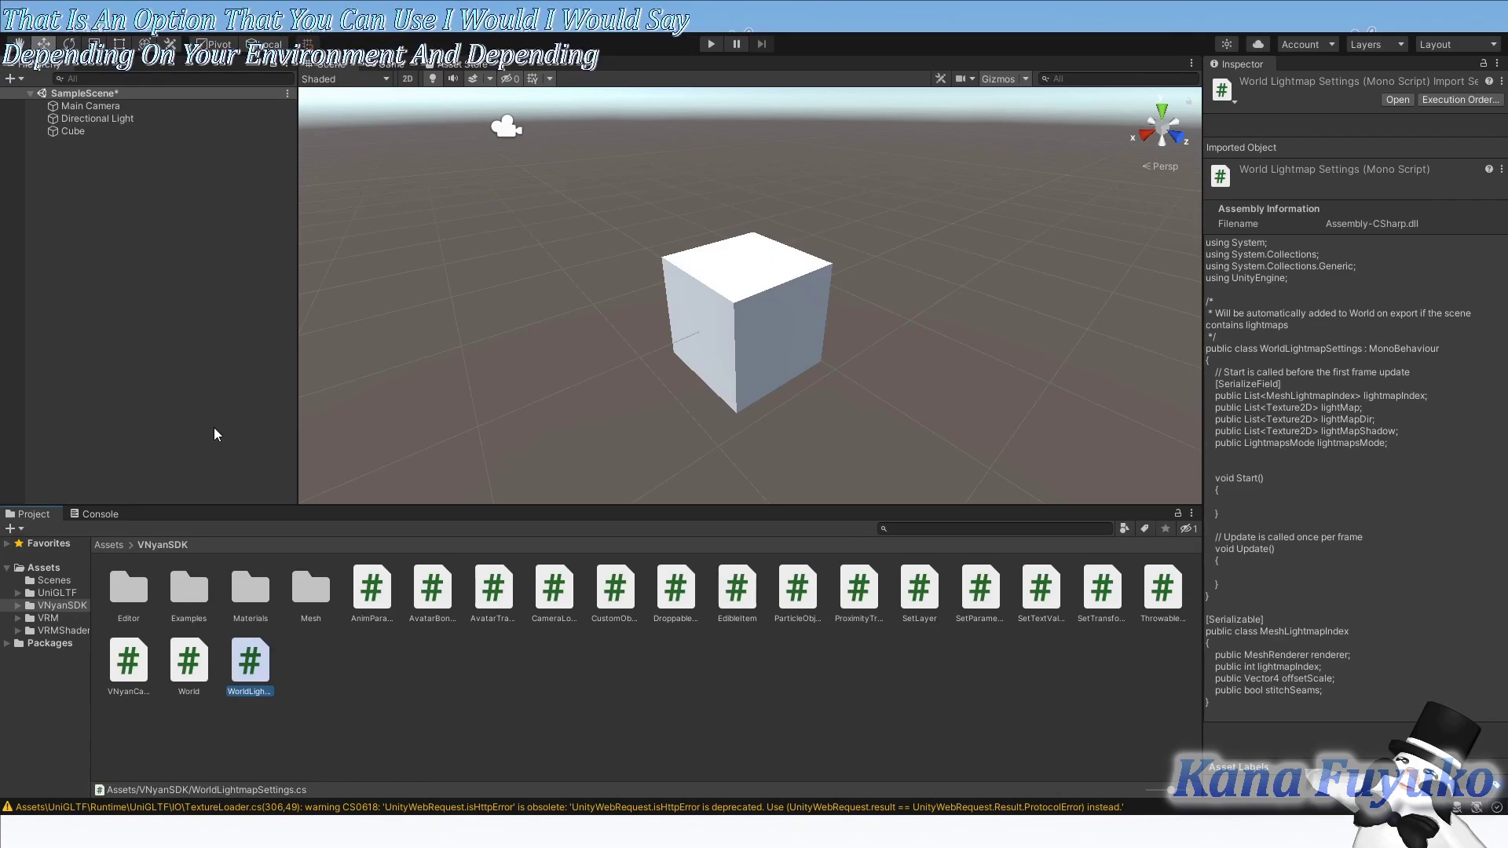
pyautogui.click(186, 672)
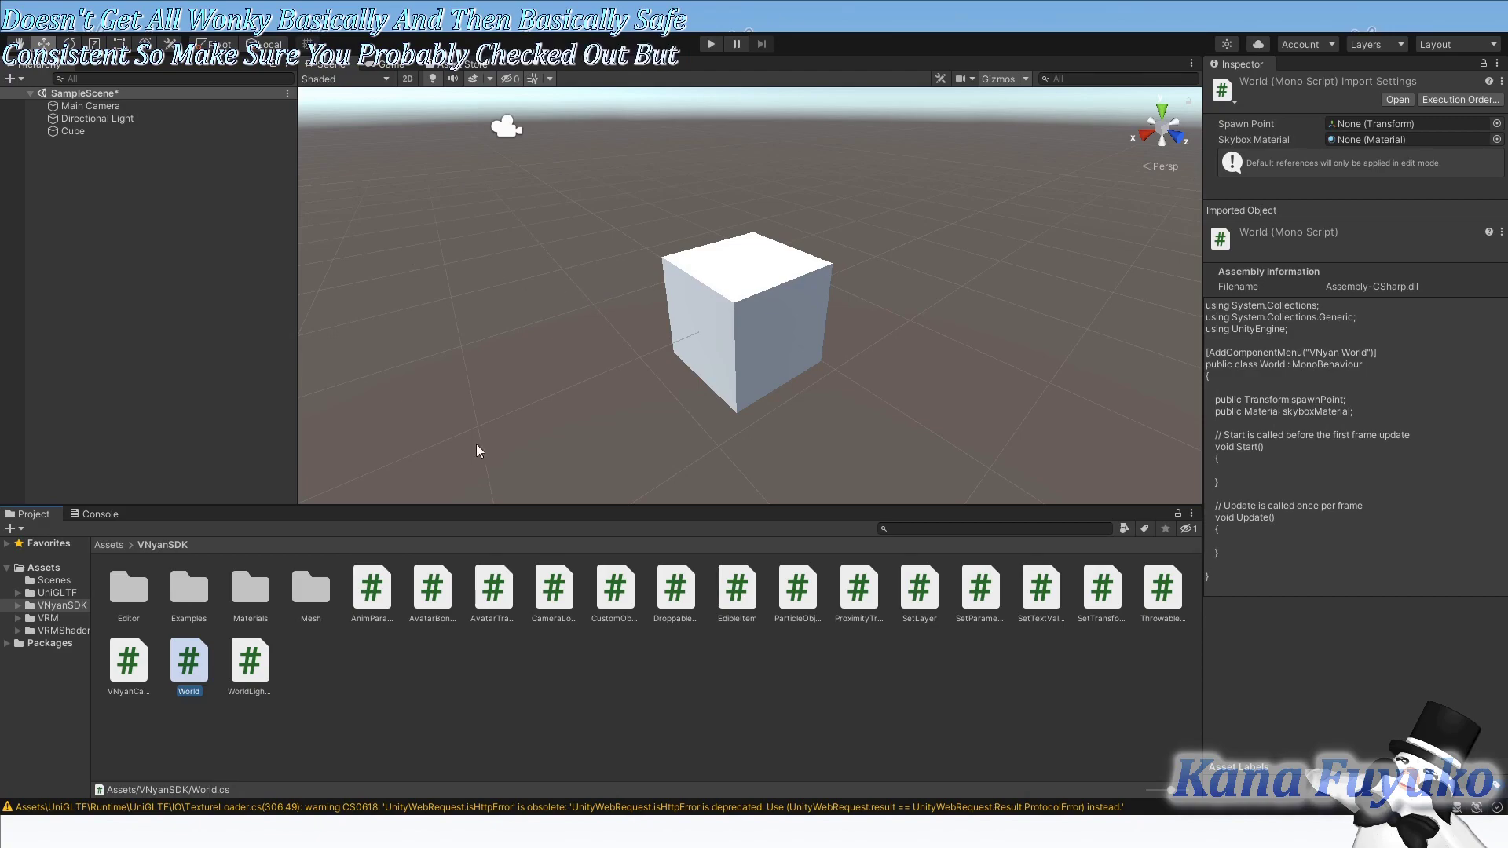
# Delete the cube from the scene and return to the root Assets folder
pyautogui.click(88, 130)
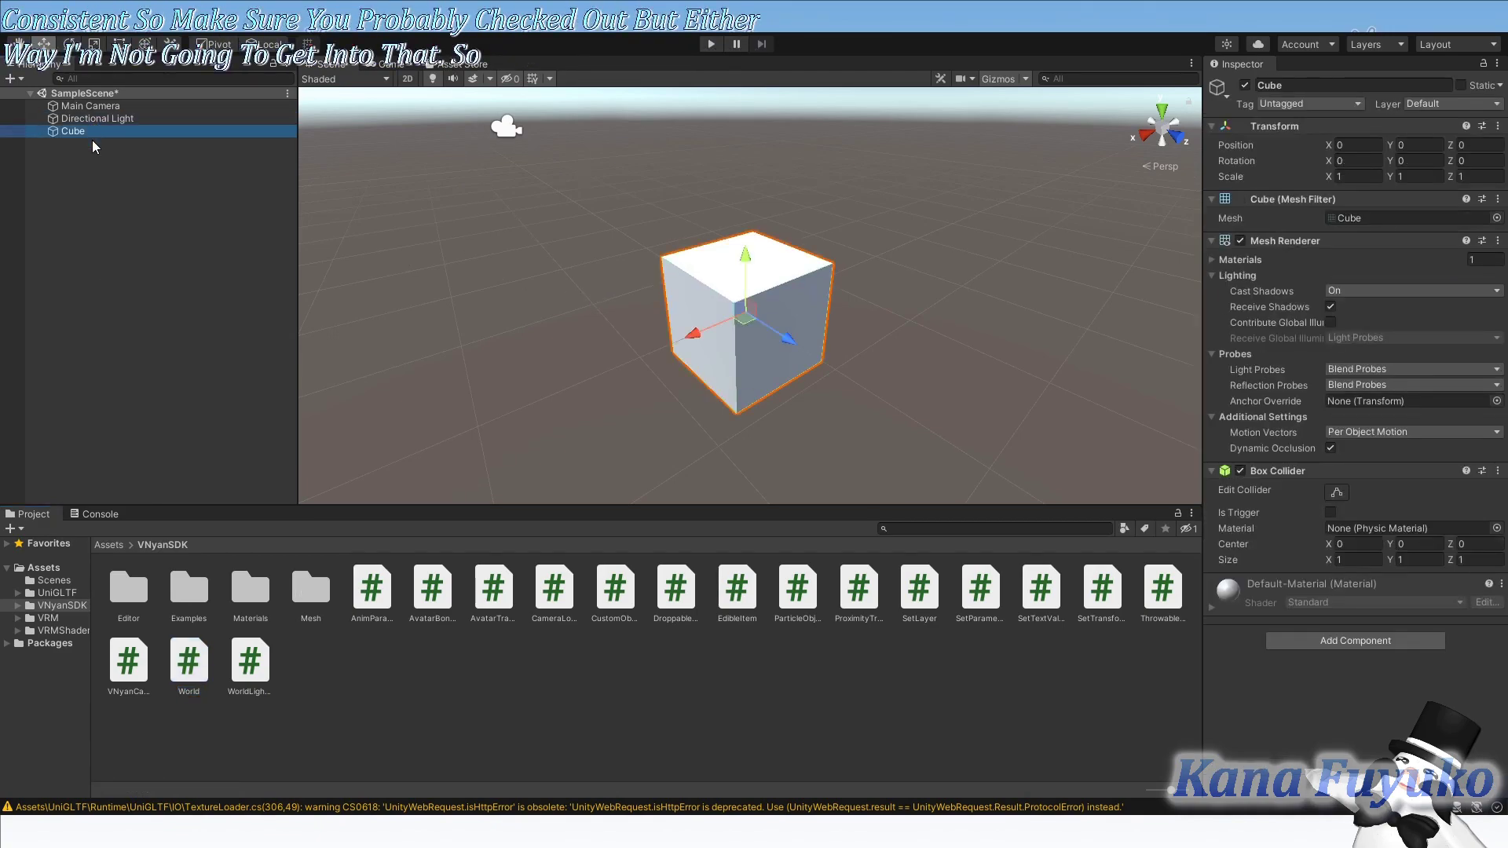
pyautogui.press('Delete')
pyautogui.click(110, 543)
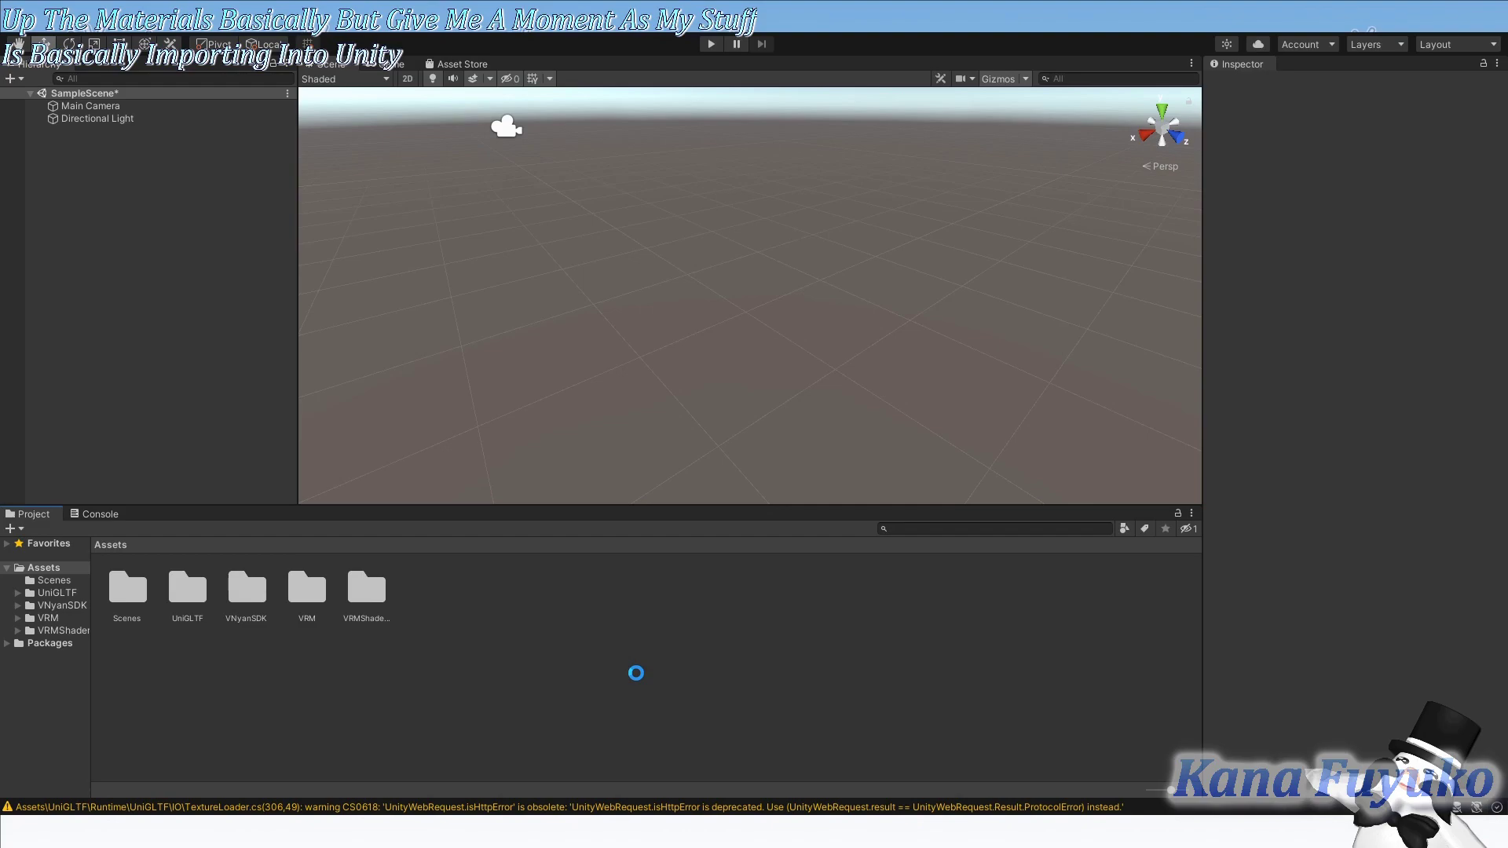
# Delete the original Directional Light and the Post-process Volume from the scene containing the imported bedroom
pyautogui.moveTo(651, 338)
pyautogui.mouseDown(button='right')
pyautogui.moveTo(1023, 278)
pyautogui.moveTo(611, 206)
pyautogui.moveTo(644, 231)
pyautogui.moveTo(625, 228)
pyautogui.mouseUp(button='right')
pyautogui.click(991, 273)
pyautogui.press('Delete')
pyautogui.click(625, 228)
pyautogui.press('Delete')
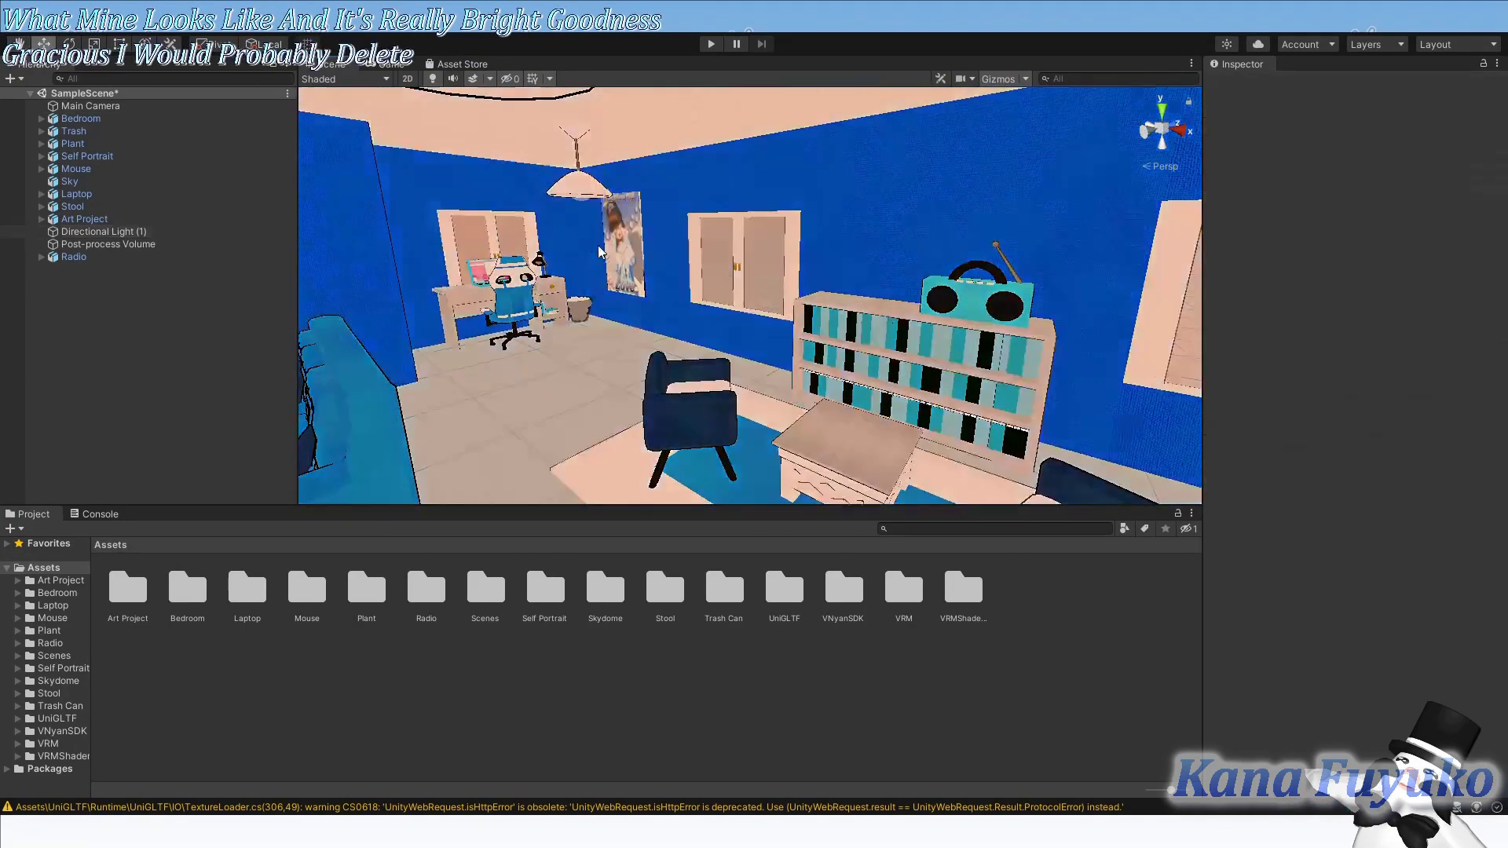
pyautogui.hotkey('ctrl', 'z')
pyautogui.moveTo(637, 308); pyautogui.dragTo(517, 304, button='right')
pyautogui.click(92, 230)
pyautogui.moveTo(752, 322); pyautogui.dragTo(546, 275, button='right')
pyautogui.press('Delete')
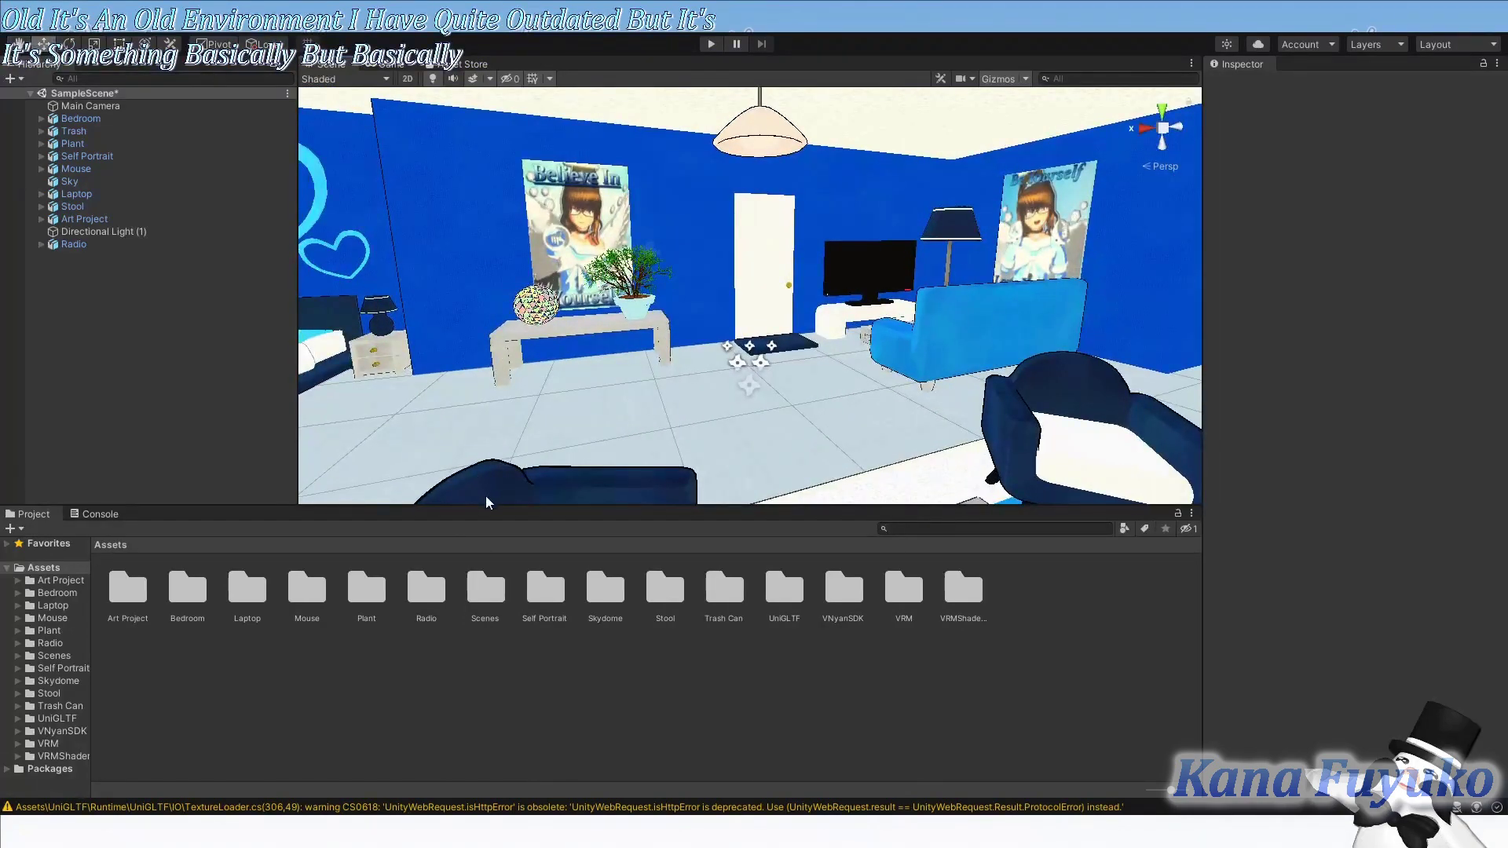
# Examine the files in the Trash Can asset folder, inspect the room from several angles, and return to the Assets folder
pyautogui.doubleClick(723, 591)
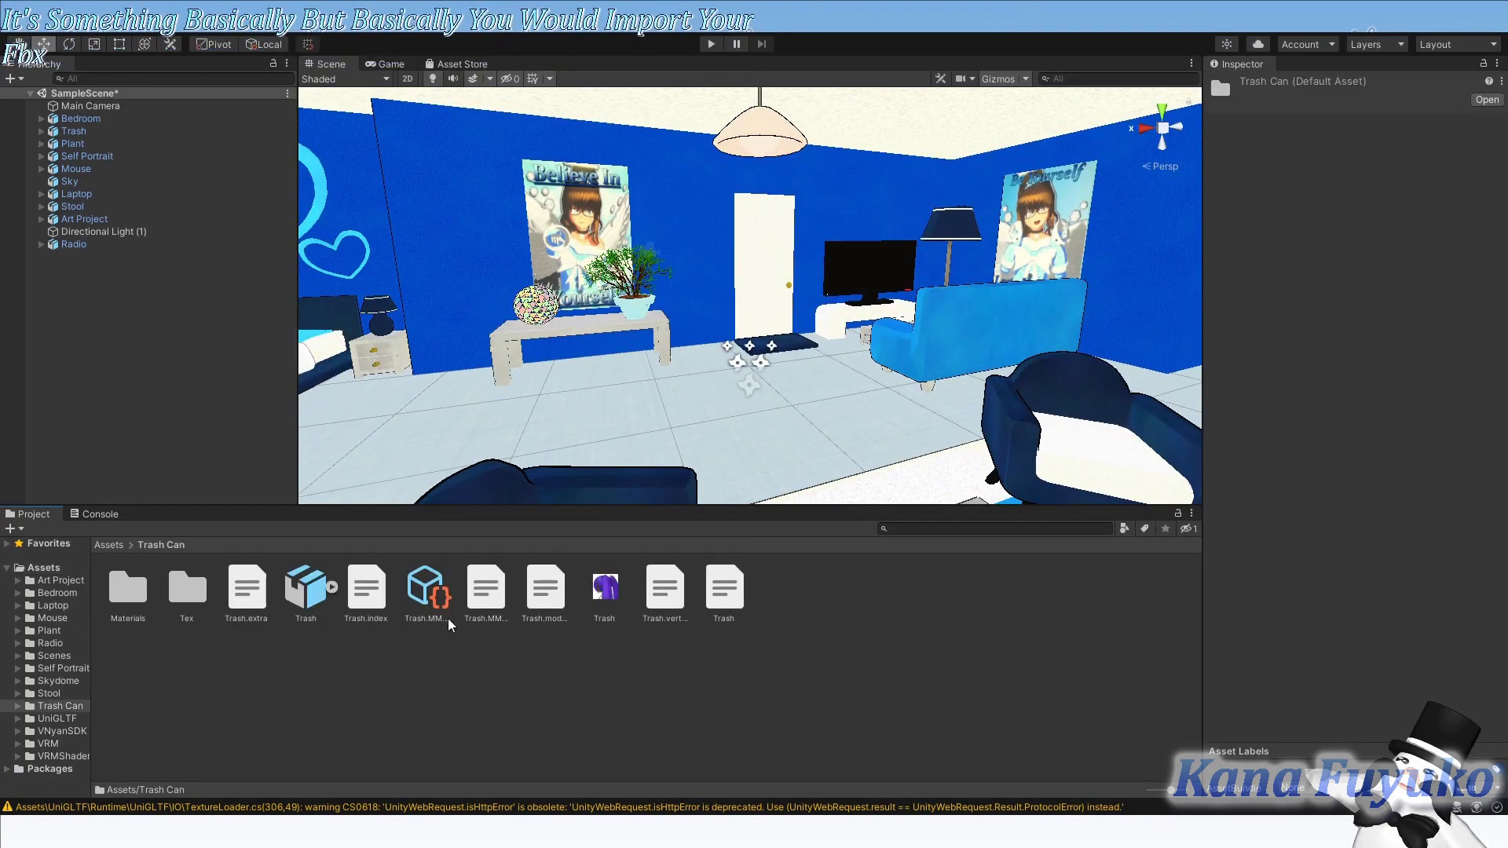
pyautogui.click(110, 545)
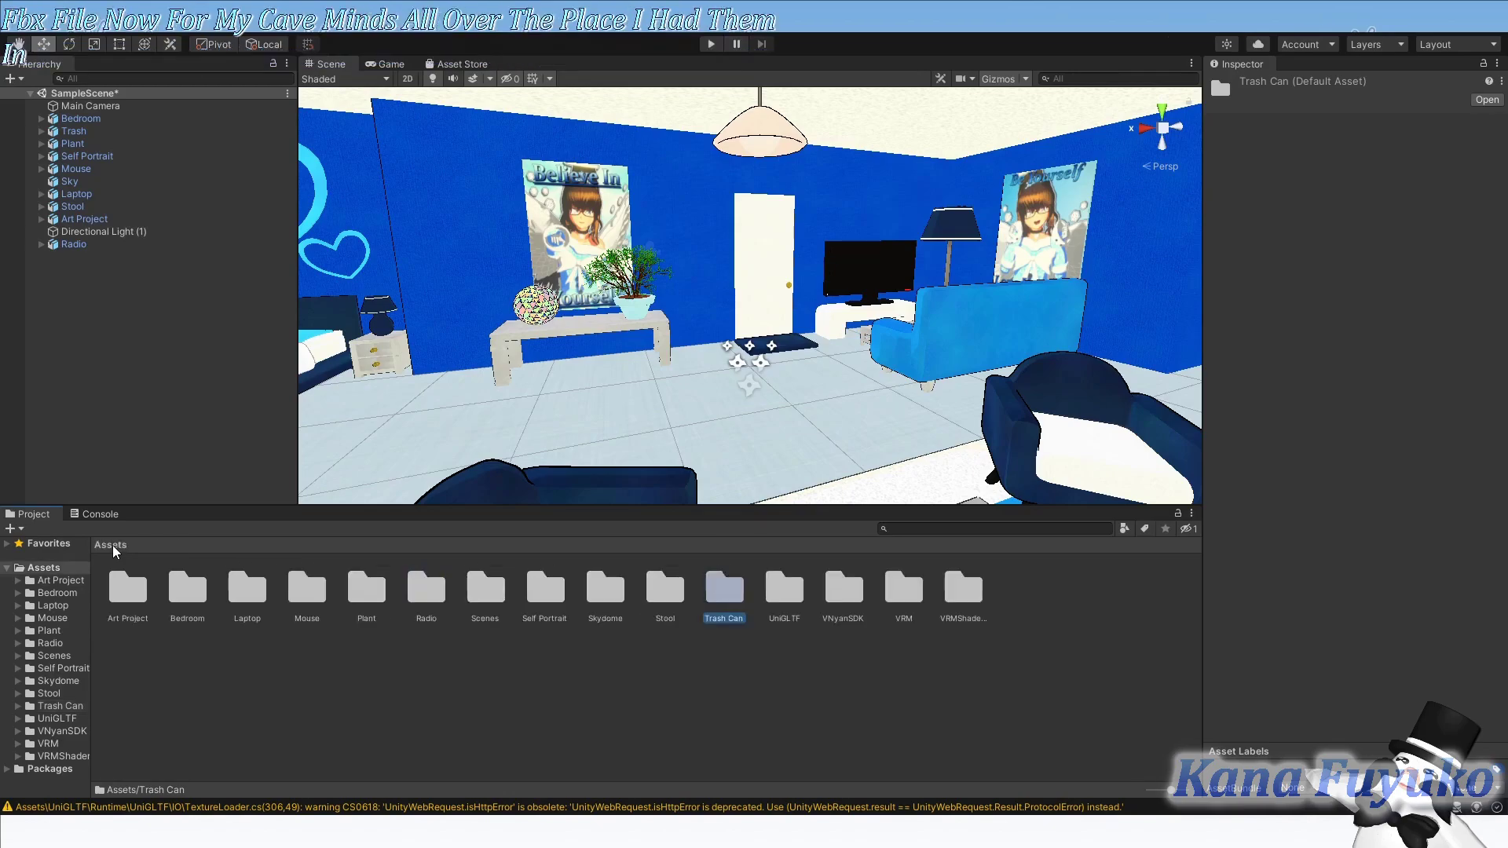
pyautogui.doubleClick(730, 592)
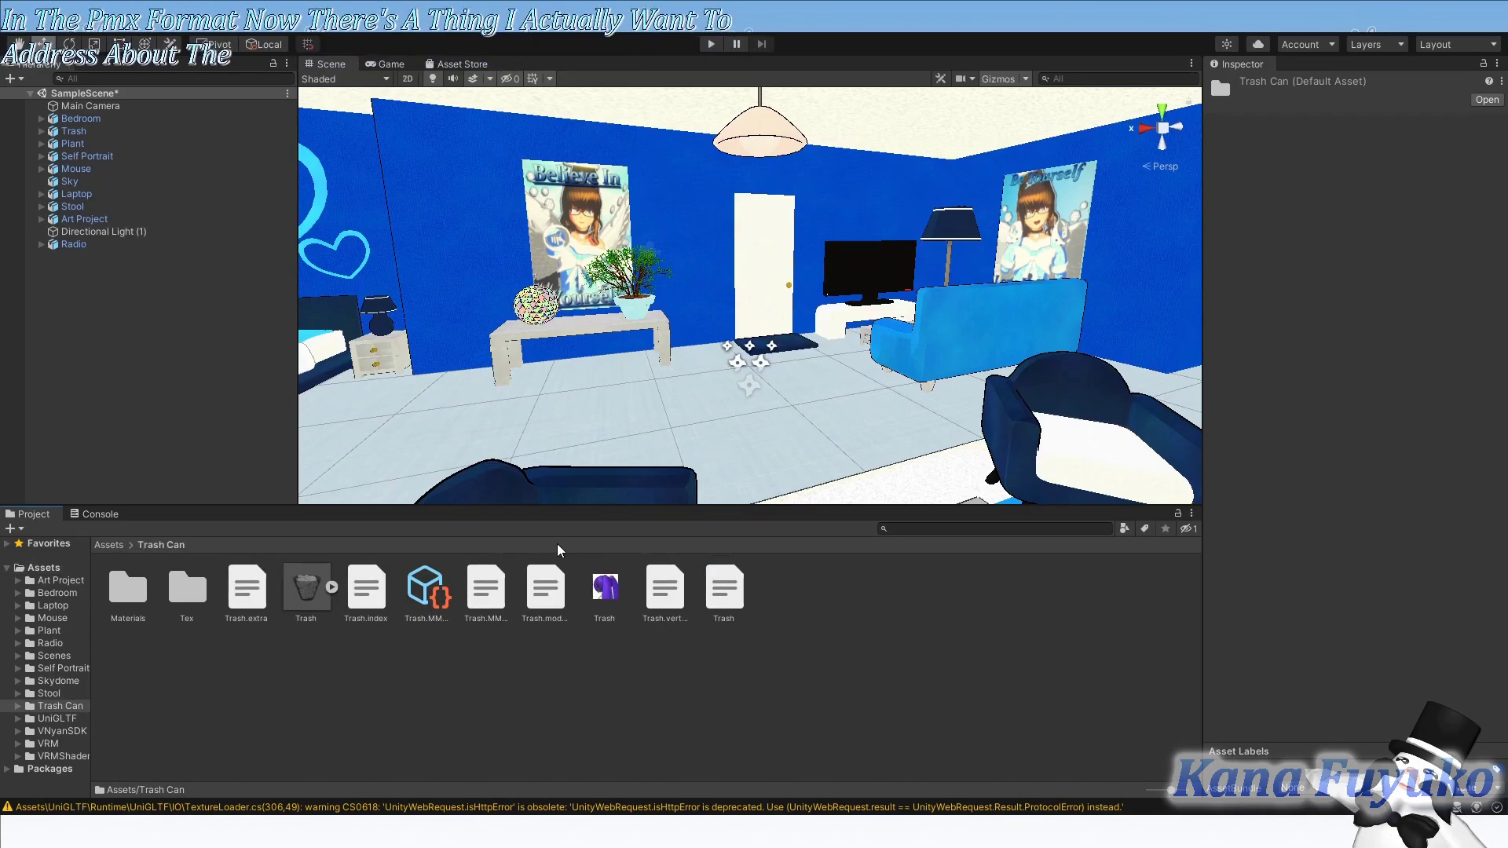
pyautogui.moveTo(541, 491); pyautogui.dragTo(515, 238, button='right')
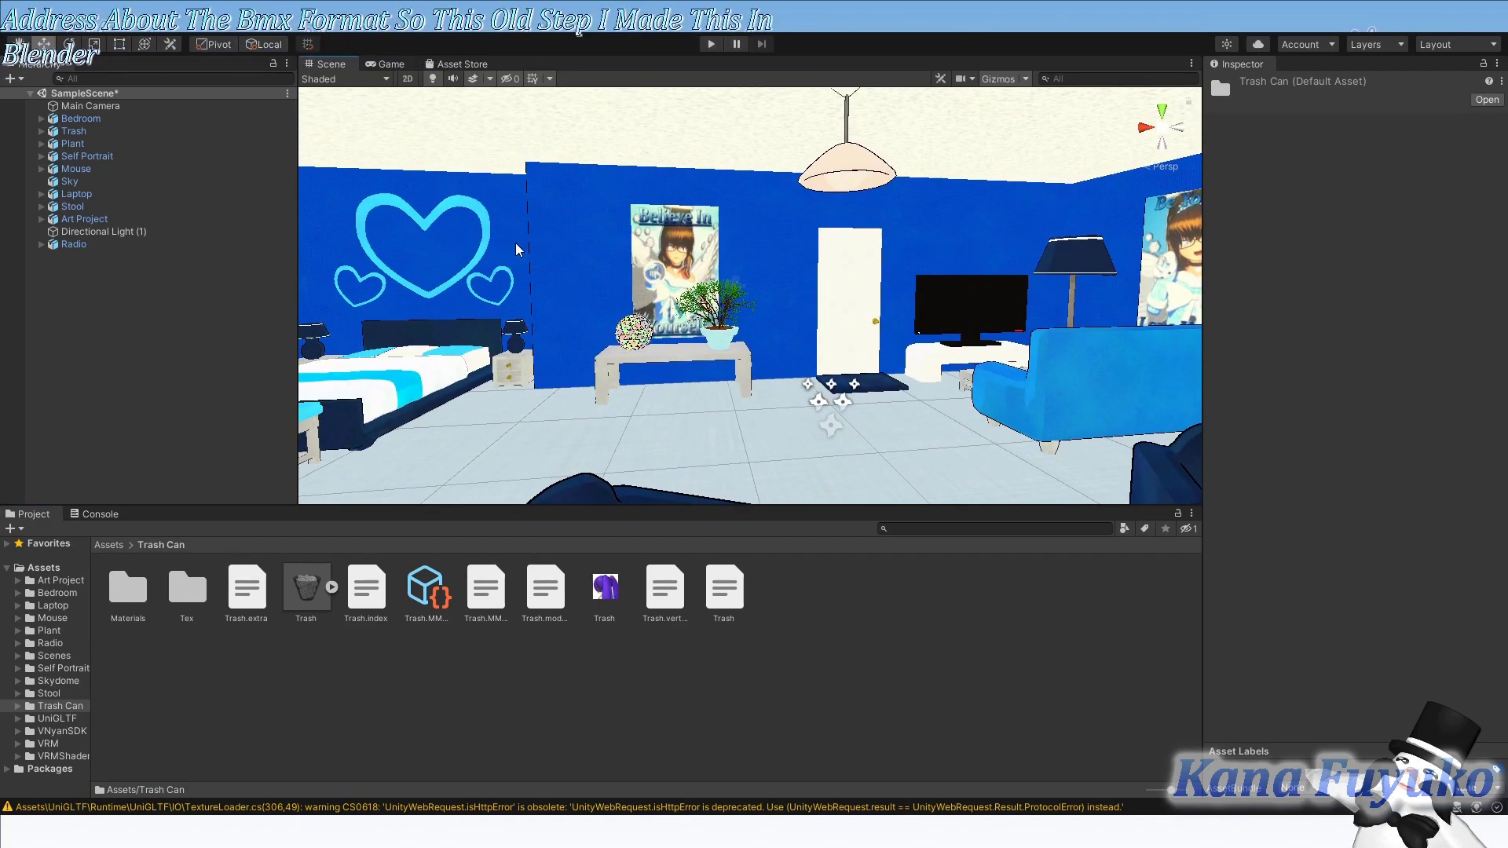
pyautogui.moveTo(516, 242); pyautogui.dragTo(746, 369, button='right')
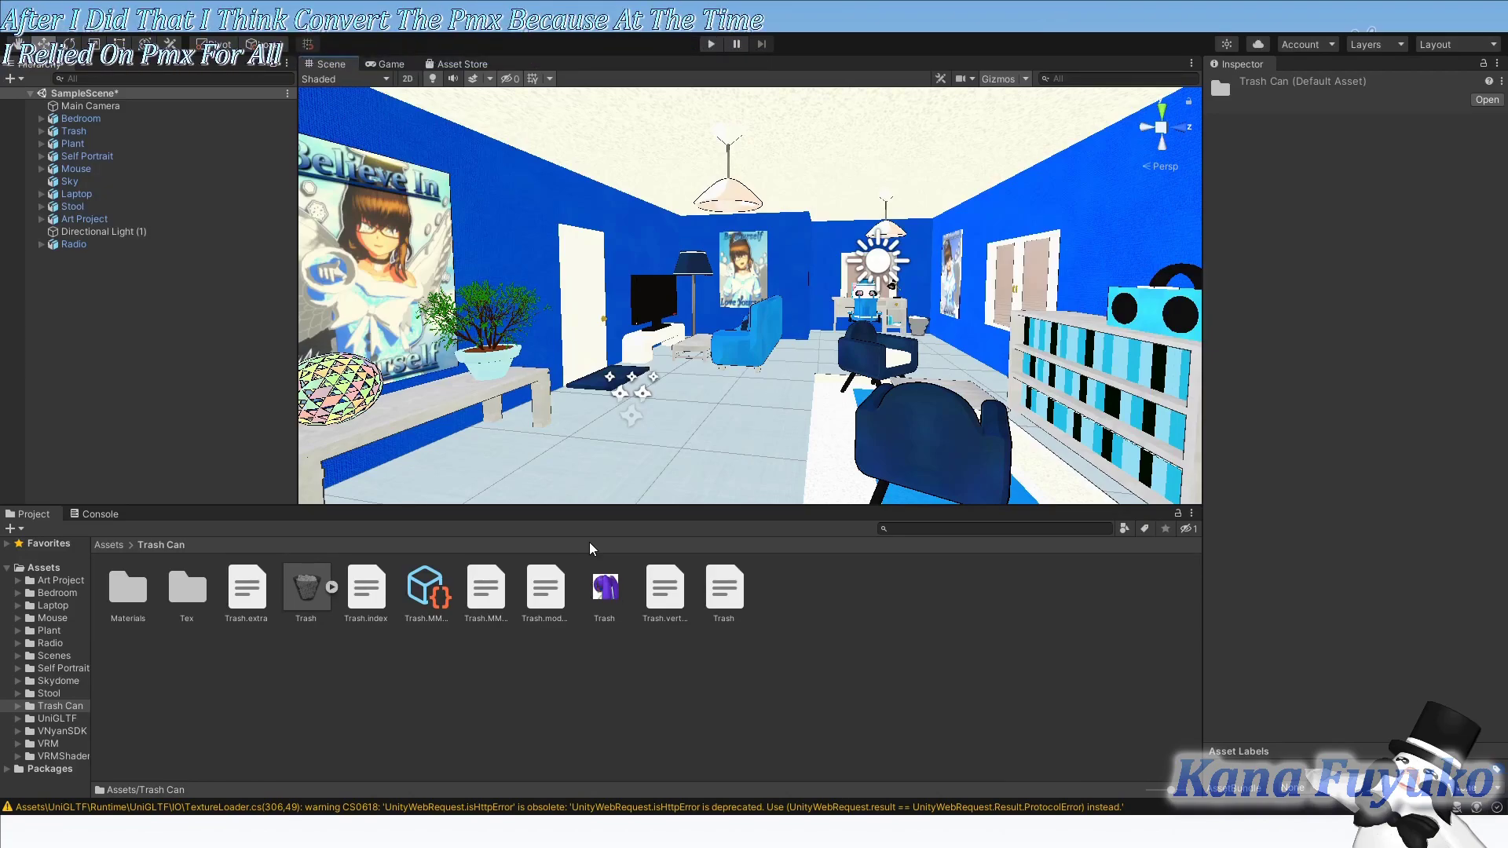
pyautogui.moveTo(667, 392); pyautogui.dragTo(547, 403, button='right')
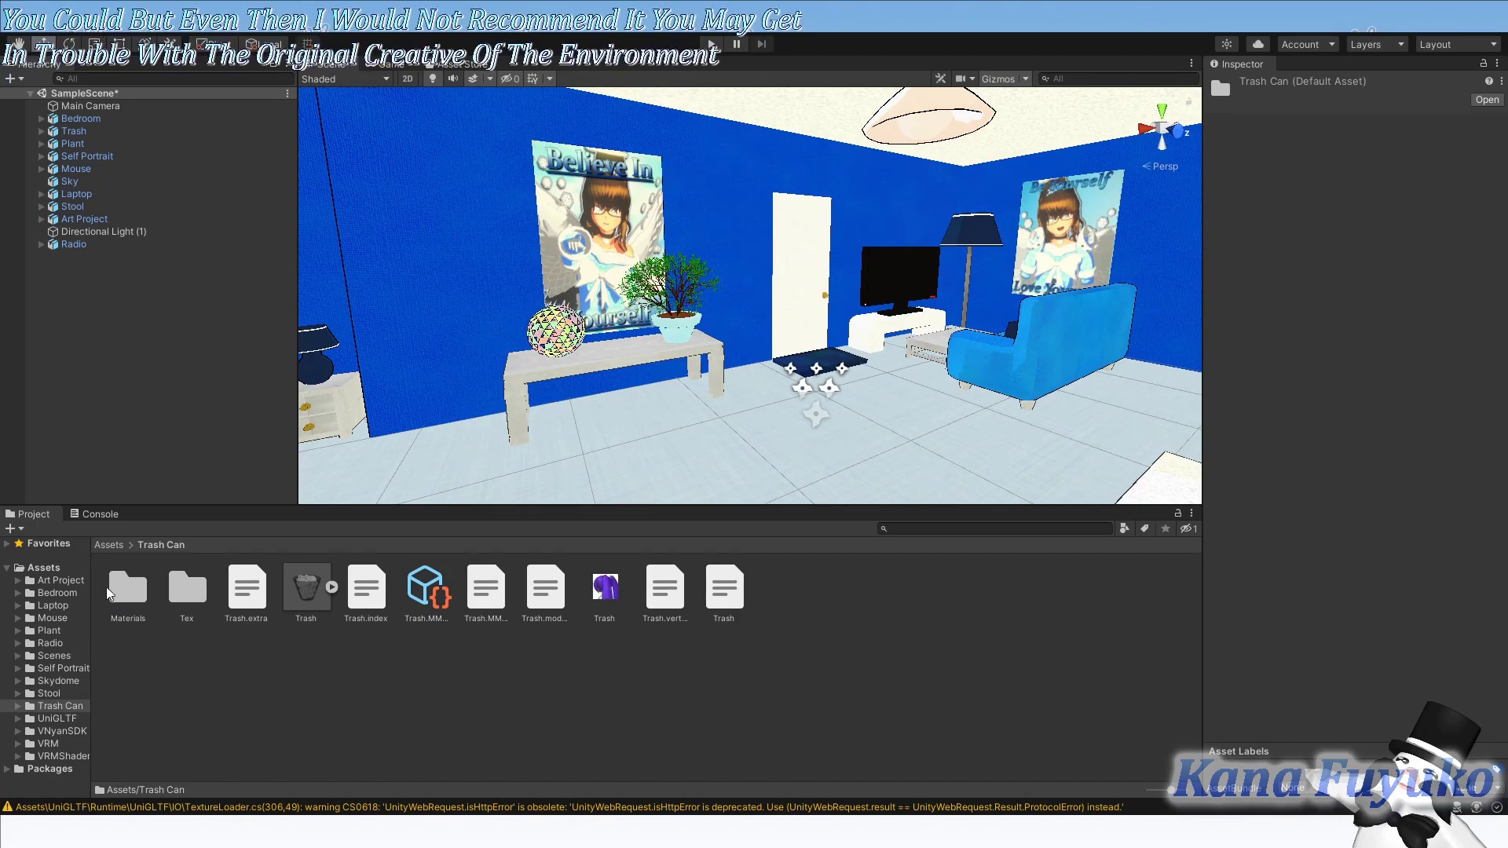
pyautogui.moveTo(363, 412); pyautogui.dragTo(228, 471, button='right')
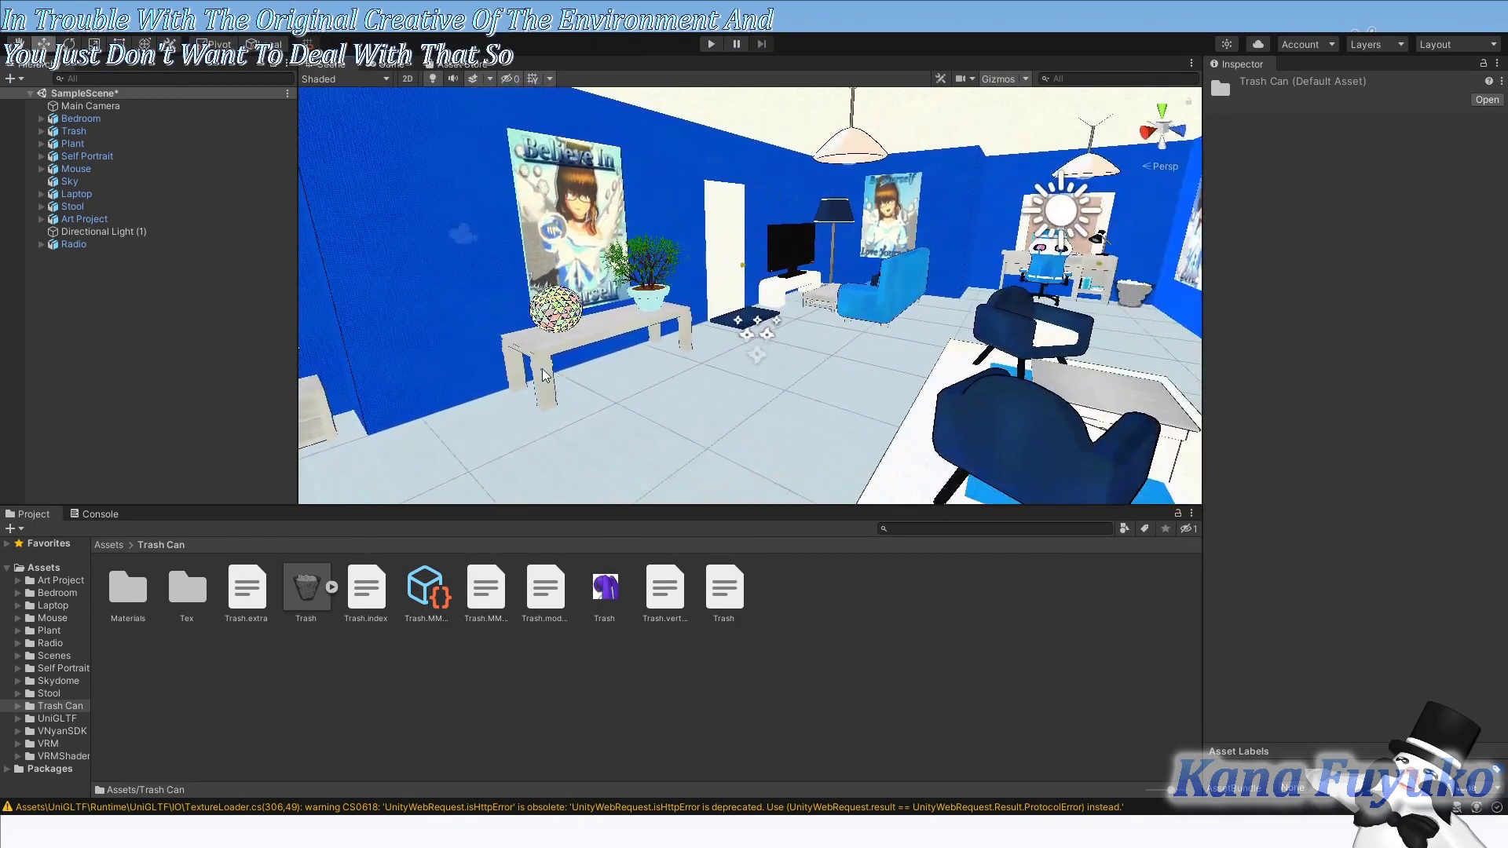
pyautogui.click(115, 549)
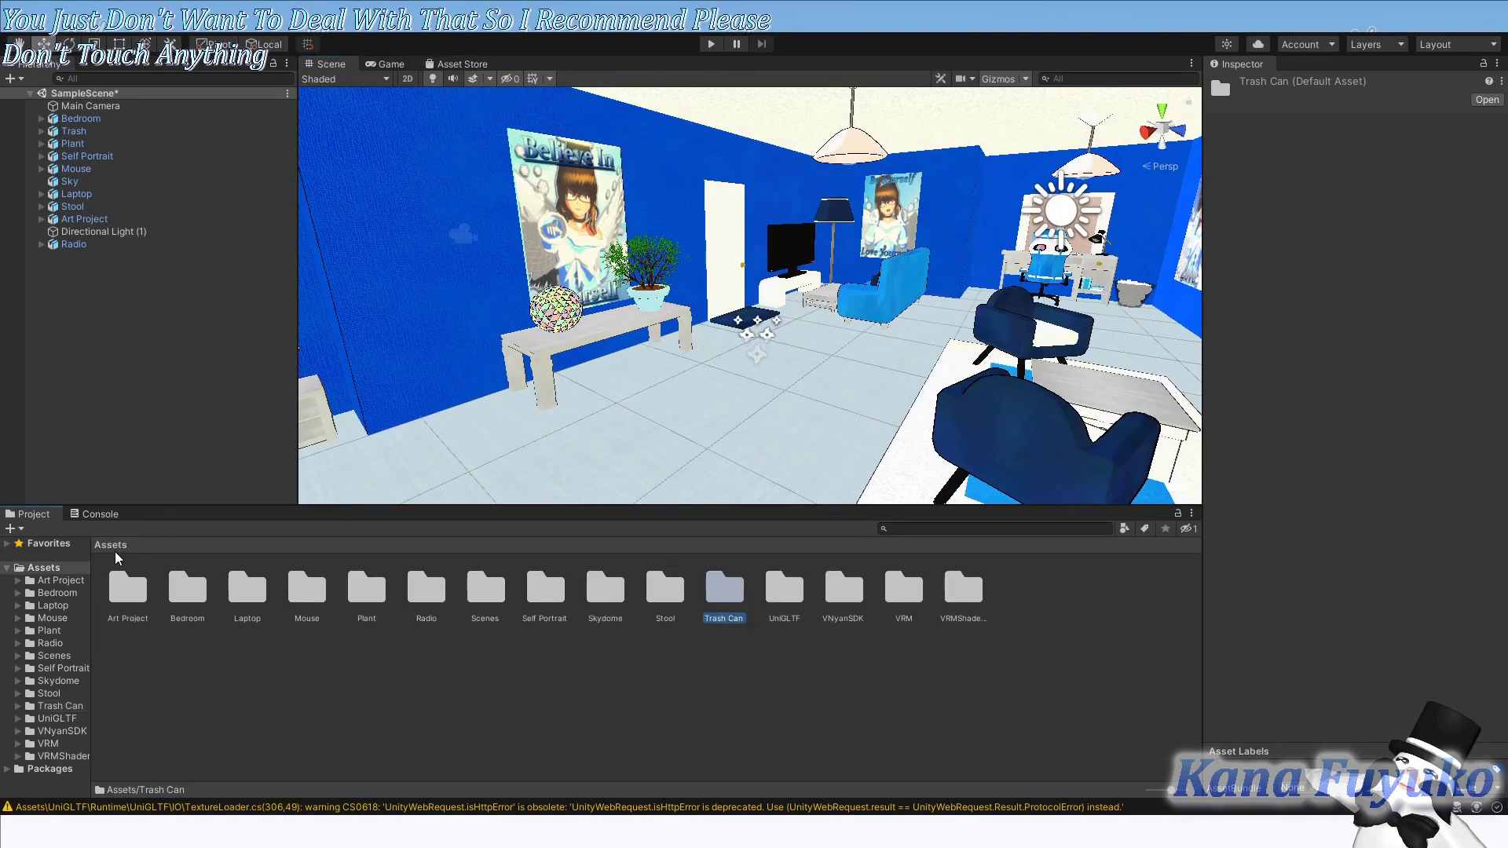
pyautogui.doubleClick(718, 596)
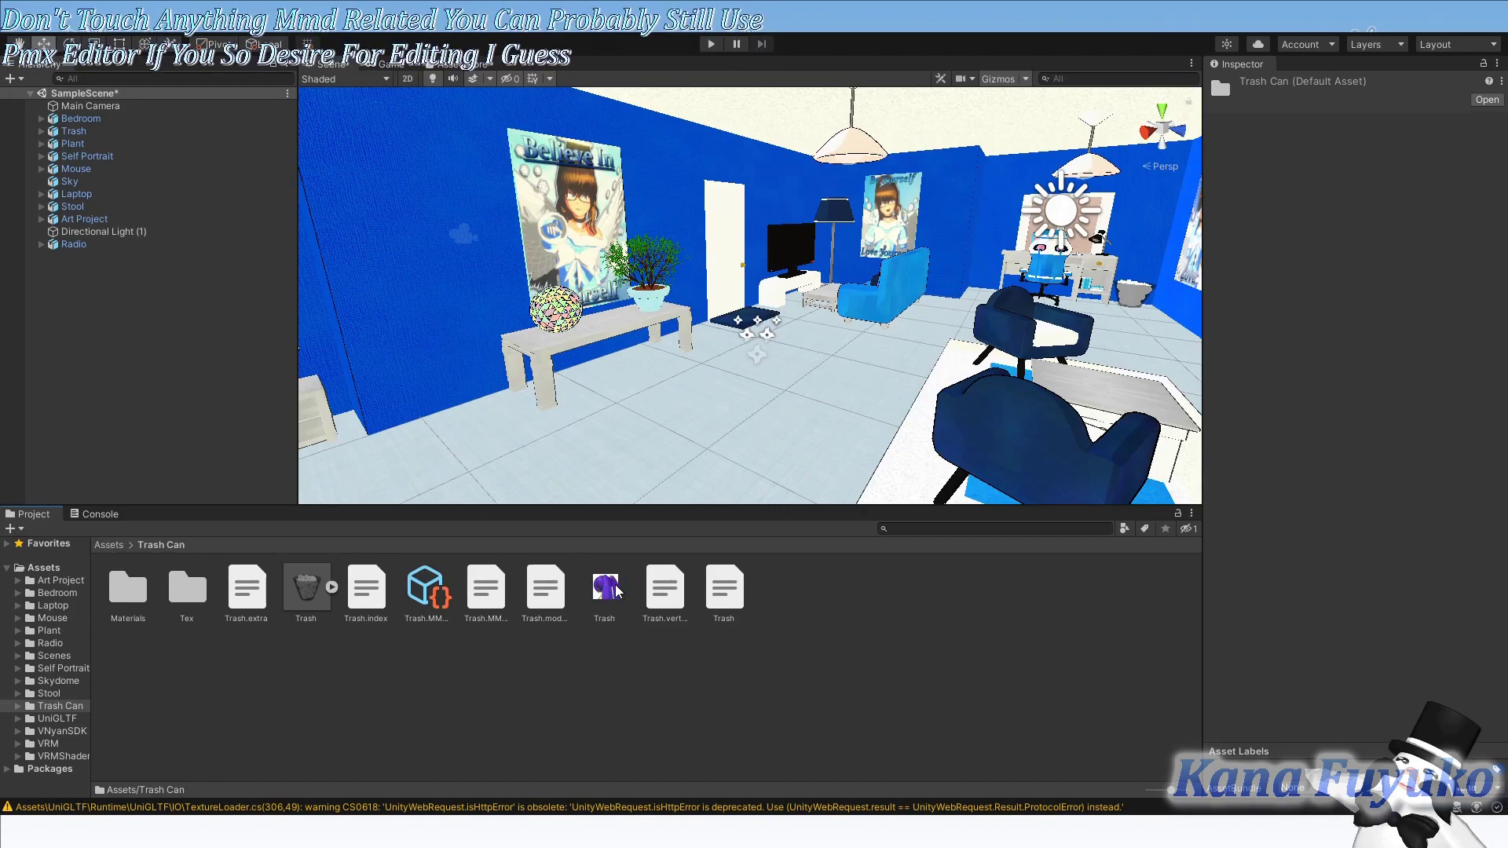
pyautogui.click(108, 545)
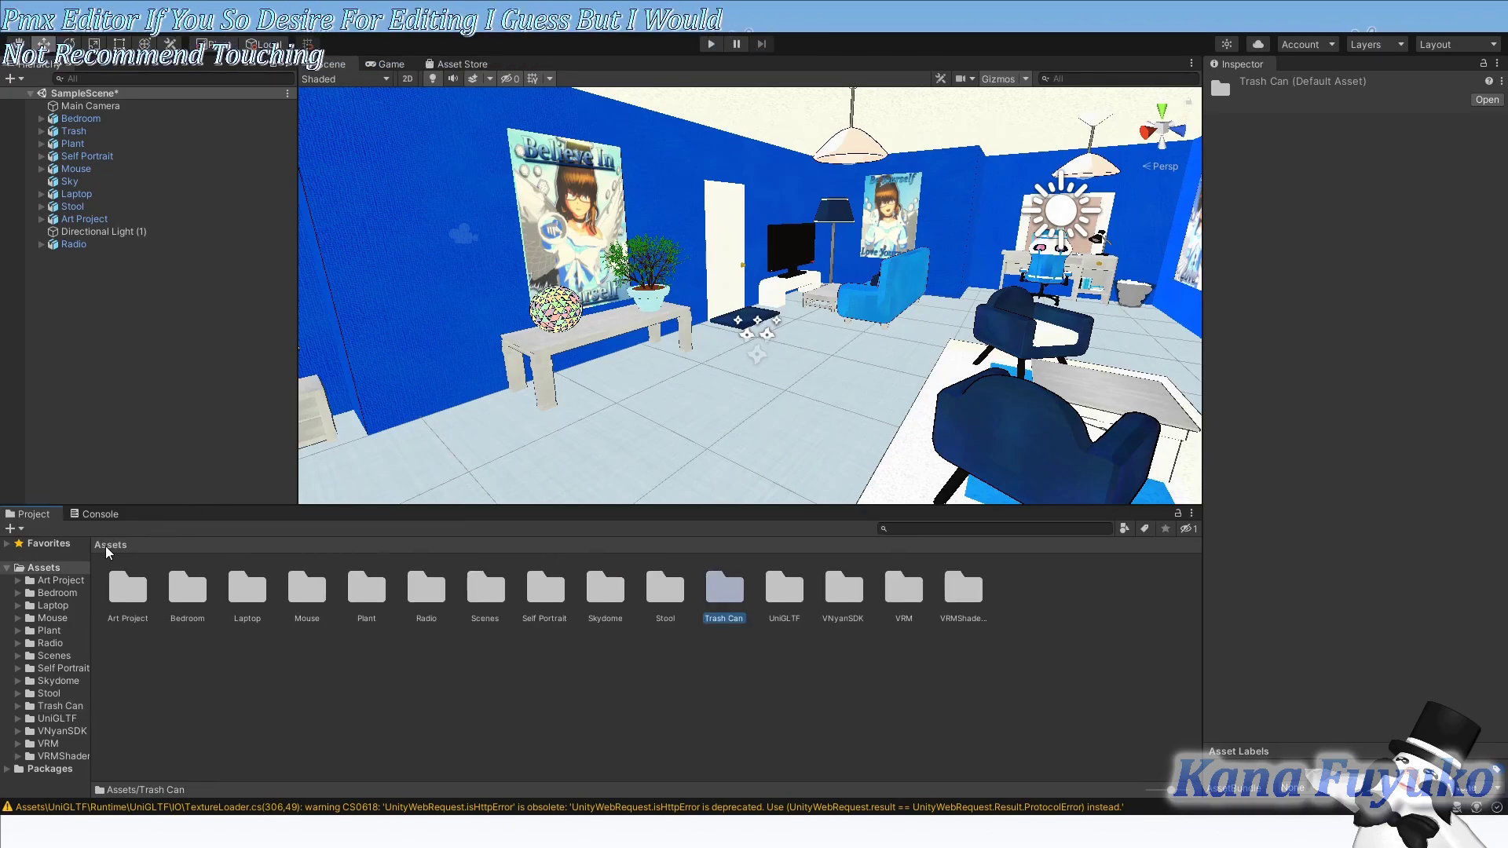
pyautogui.click(500, 678)
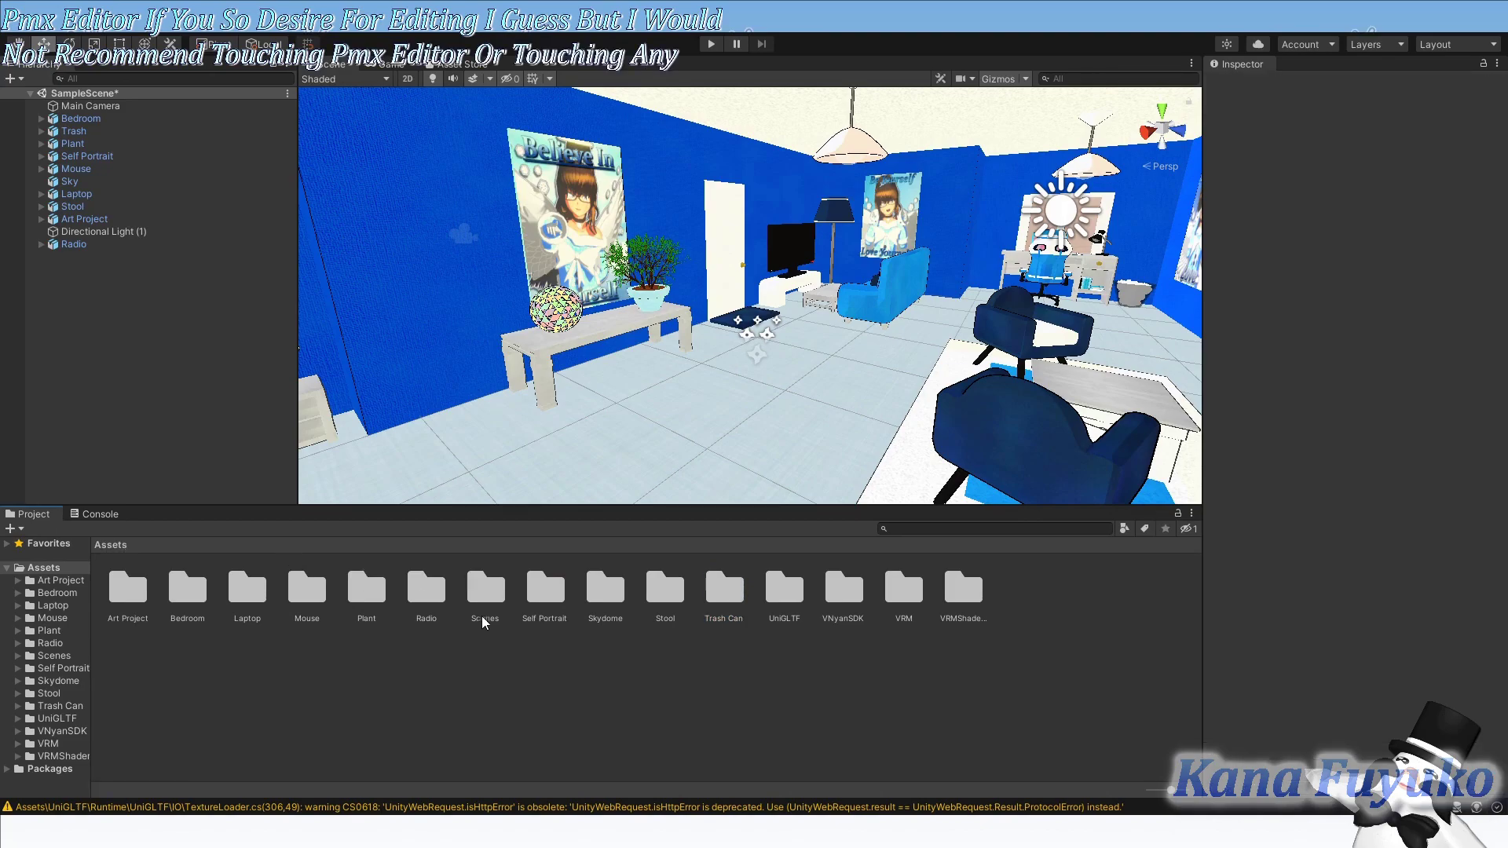
# Look around the room, select the environment objects from Bedroom through Art Project in the hierarchy, and clear the selection
pyautogui.press('w')
pyautogui.moveTo(570, 445); pyautogui.dragTo(593, 351, button='right')
pyautogui.press('s')
pyautogui.press('w')
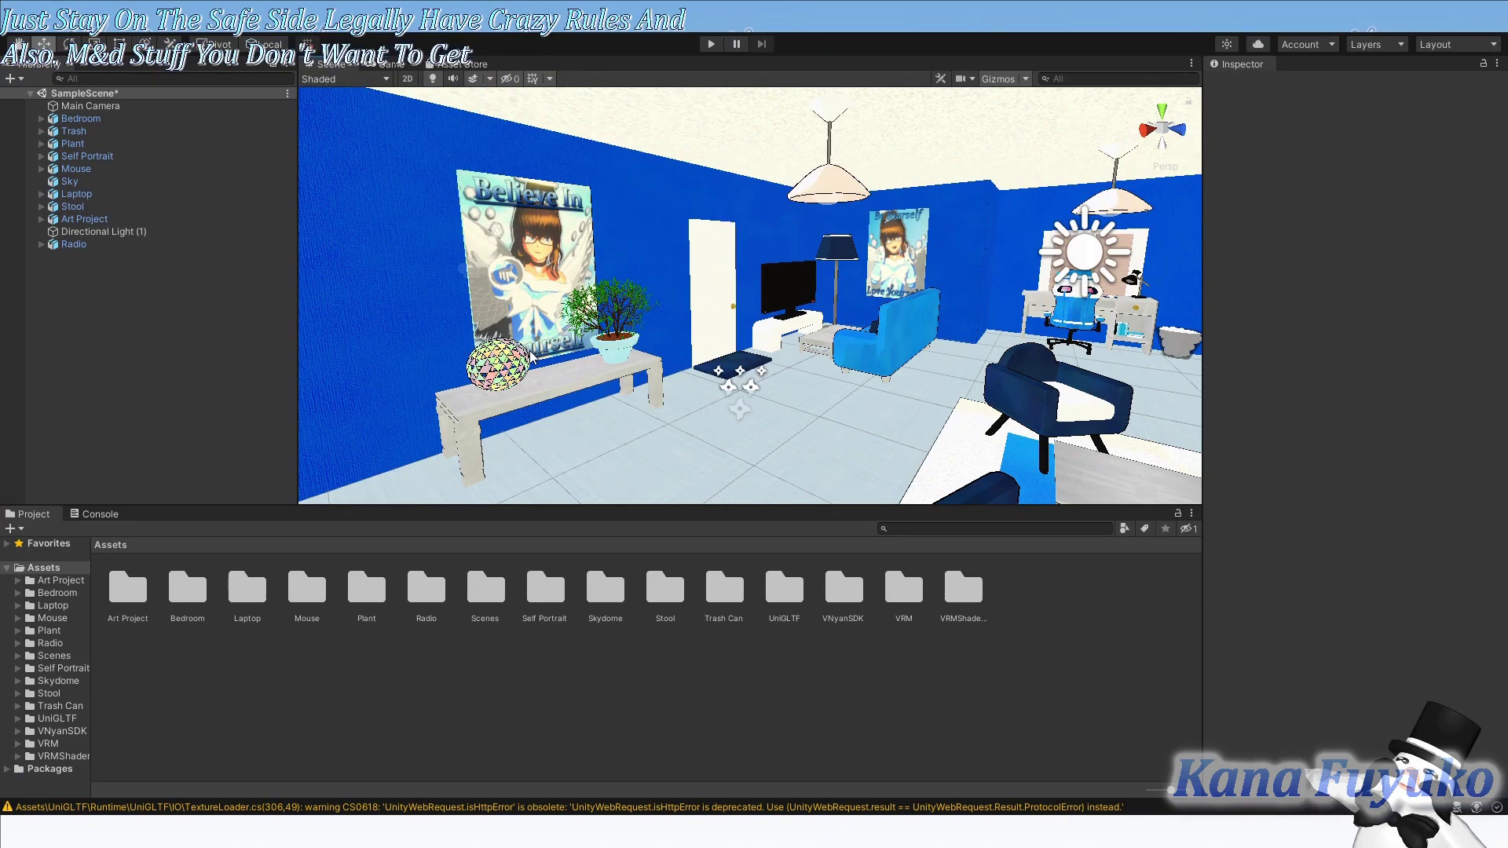
pyautogui.moveTo(705, 340); pyautogui.dragTo(972, 435, button='right')
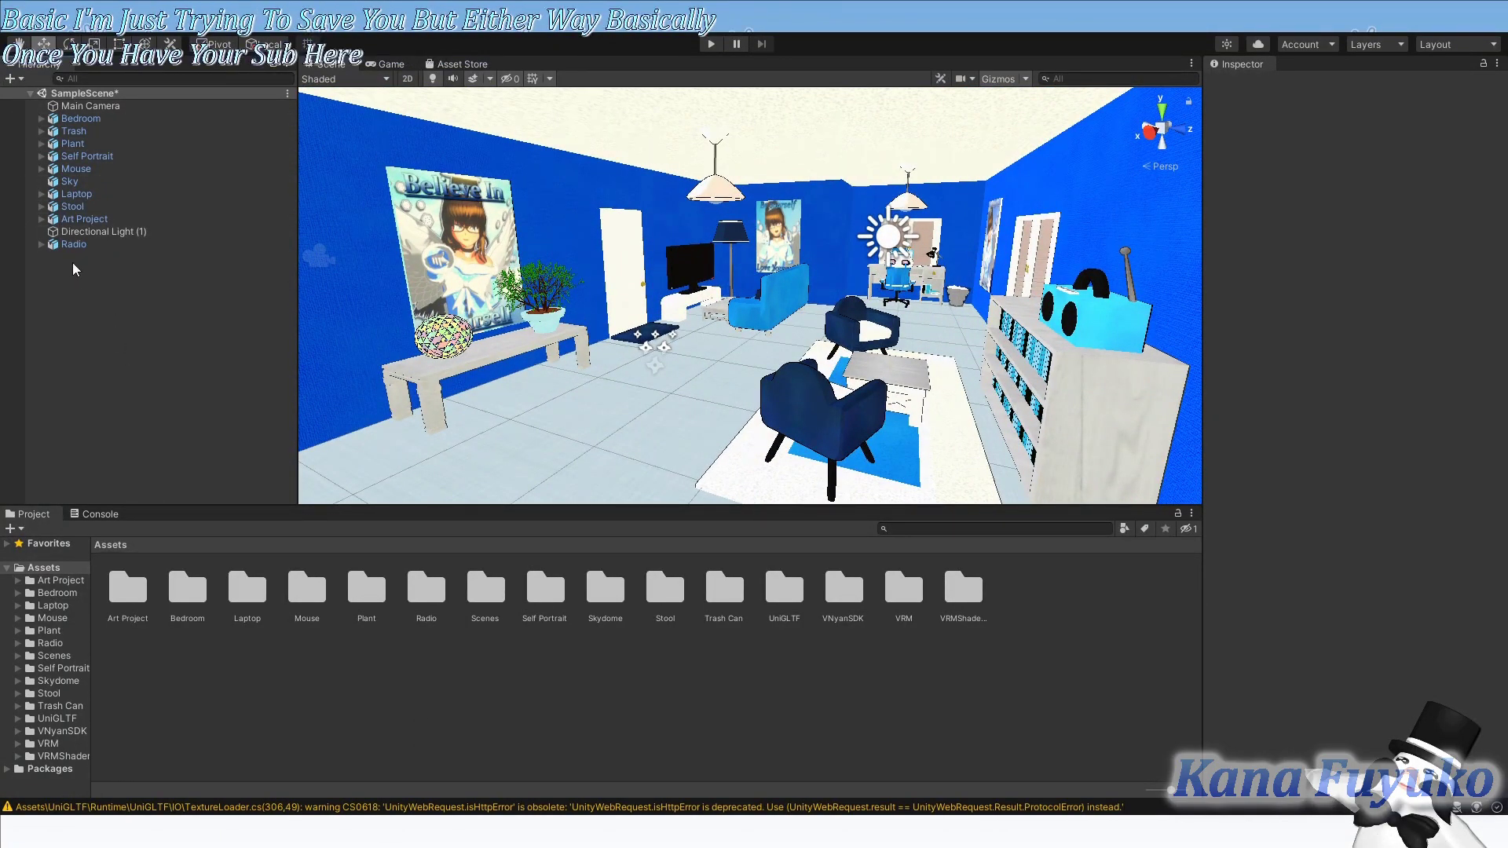
pyautogui.click(73, 218)
pyautogui.keyDown('shift'); pyautogui.click(78, 118); pyautogui.keyUp('shift')
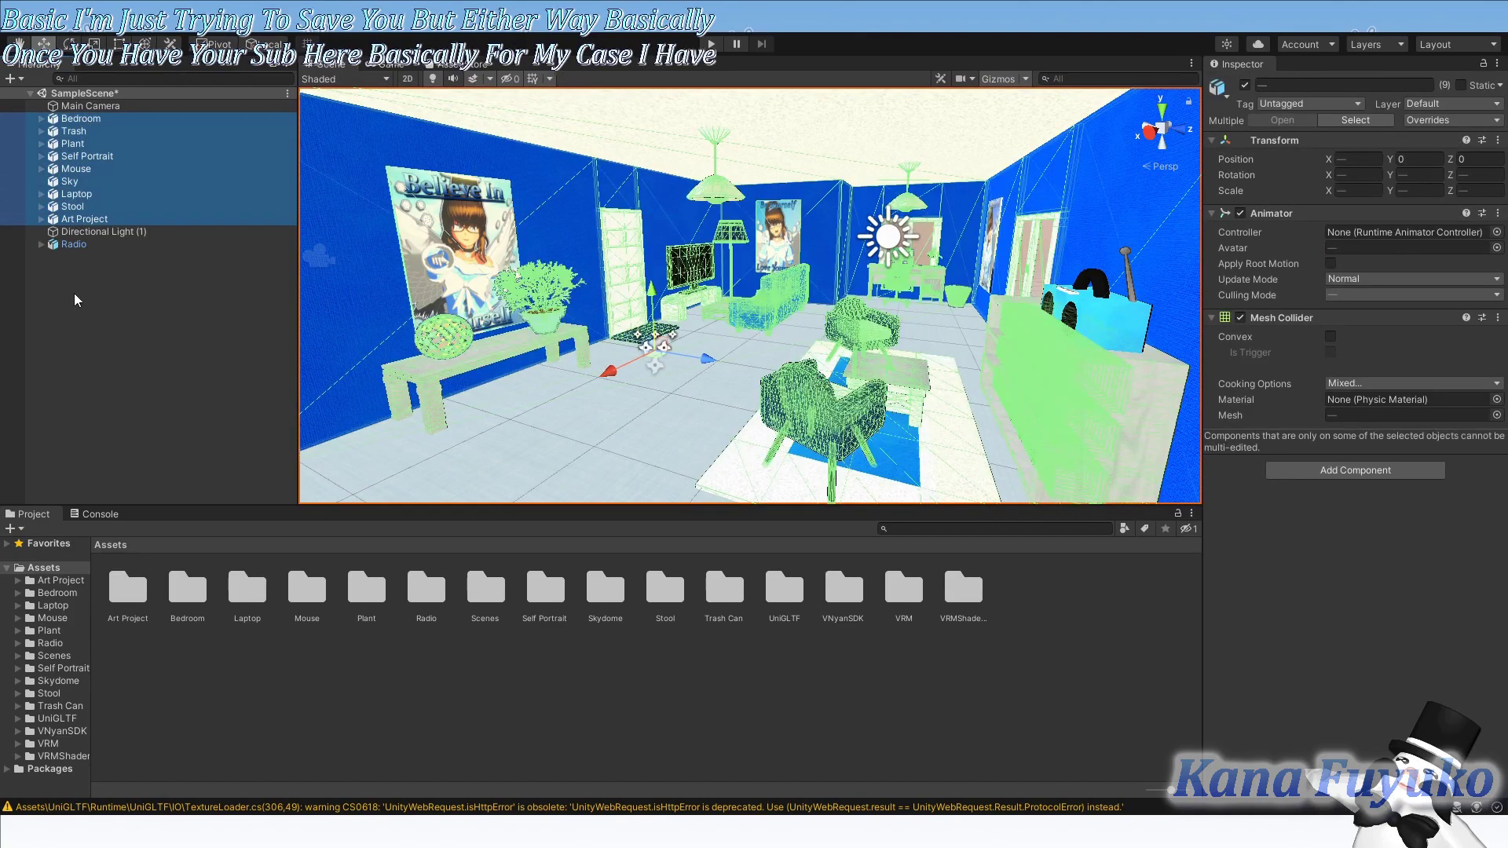
pyautogui.click(77, 297)
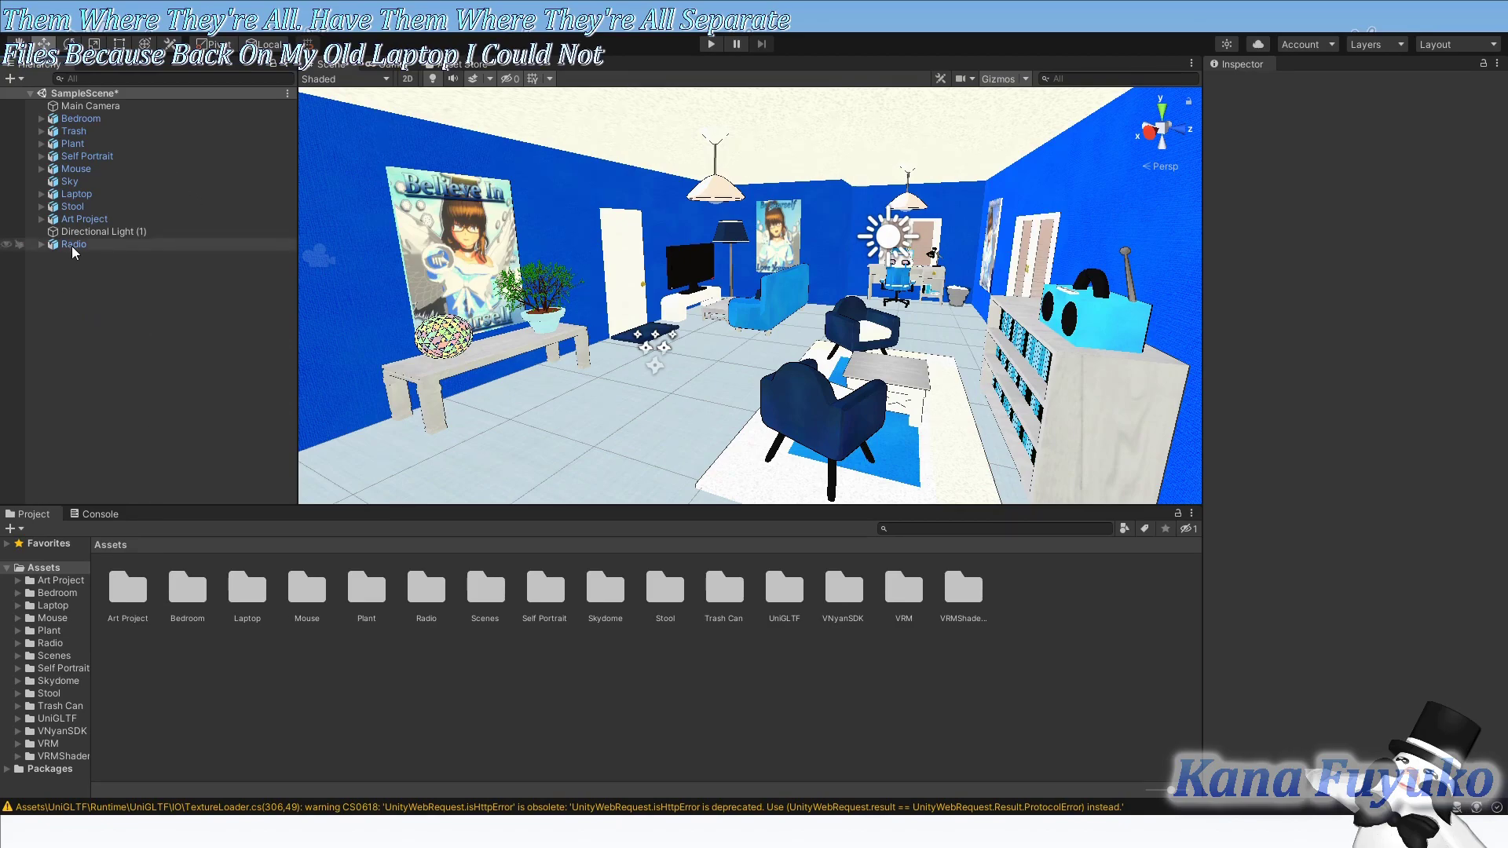
# Examine the Art Project, Mouse and Plant objects in the scene one by one, and clear the selection
pyautogui.click(78, 219)
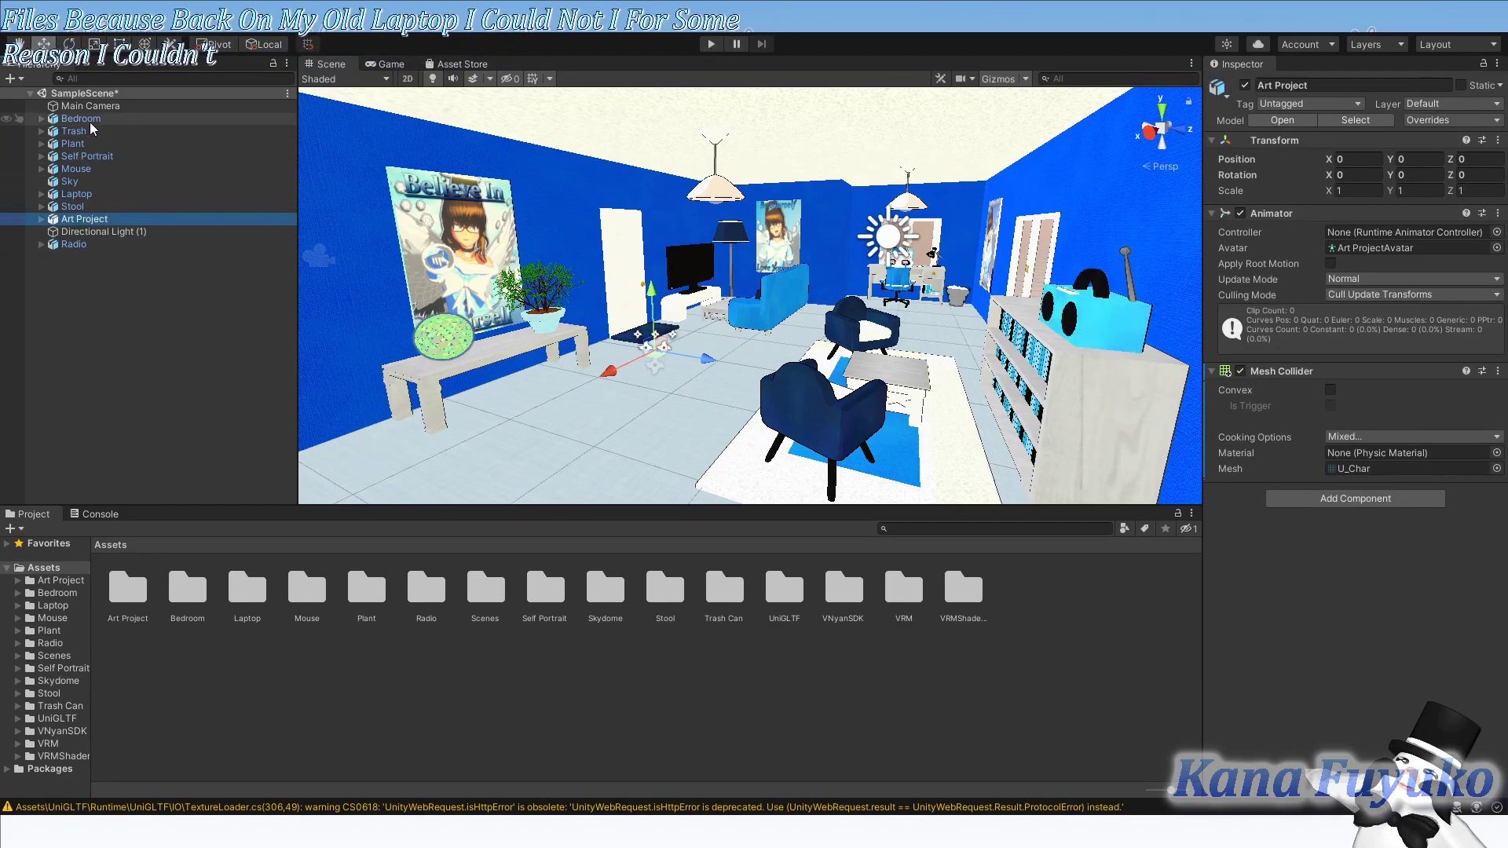
pyautogui.click(120, 327)
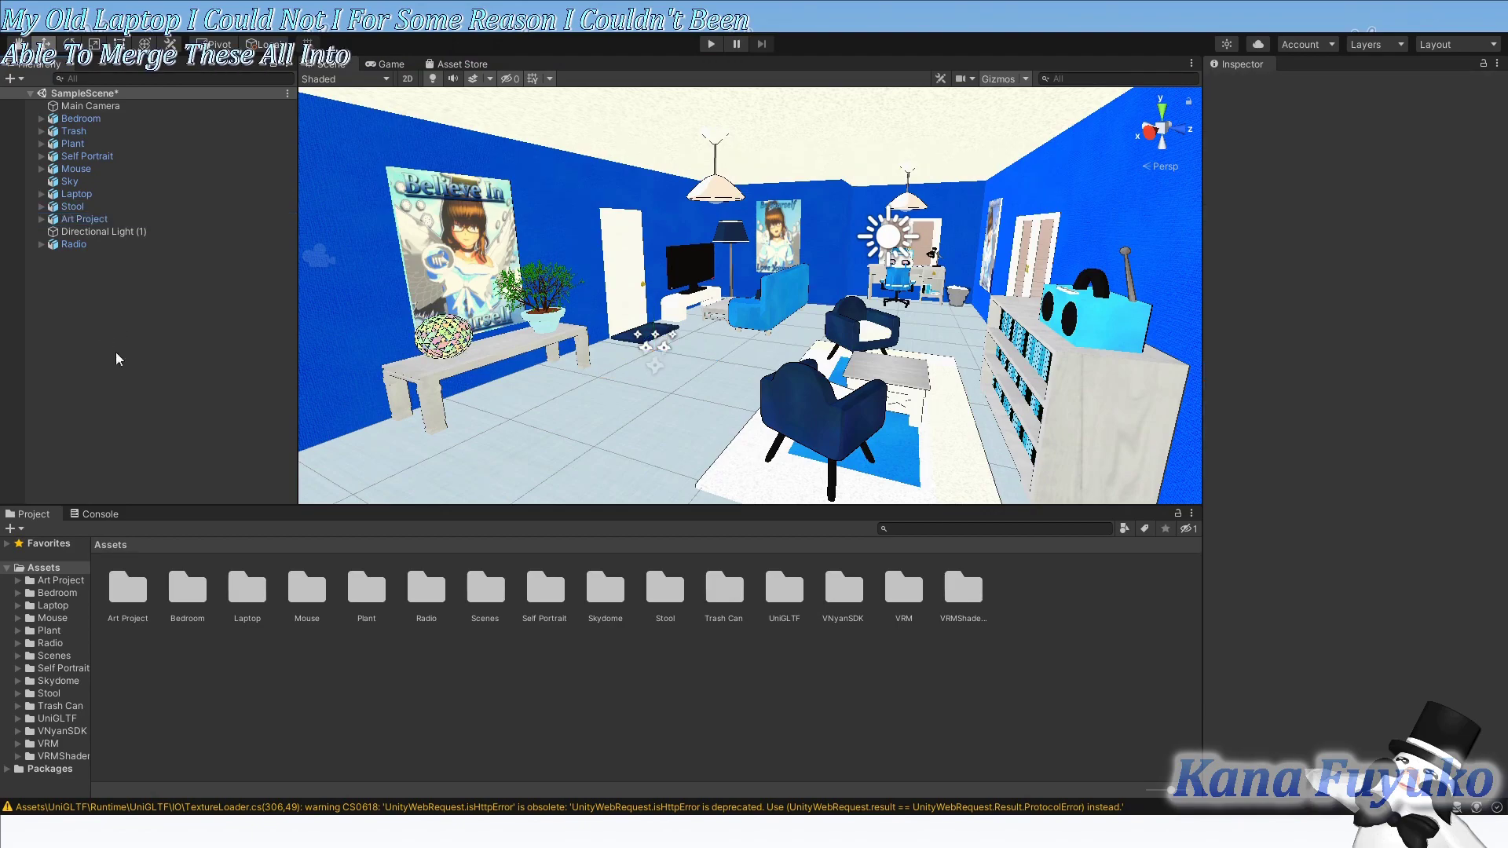
pyautogui.click(78, 169)
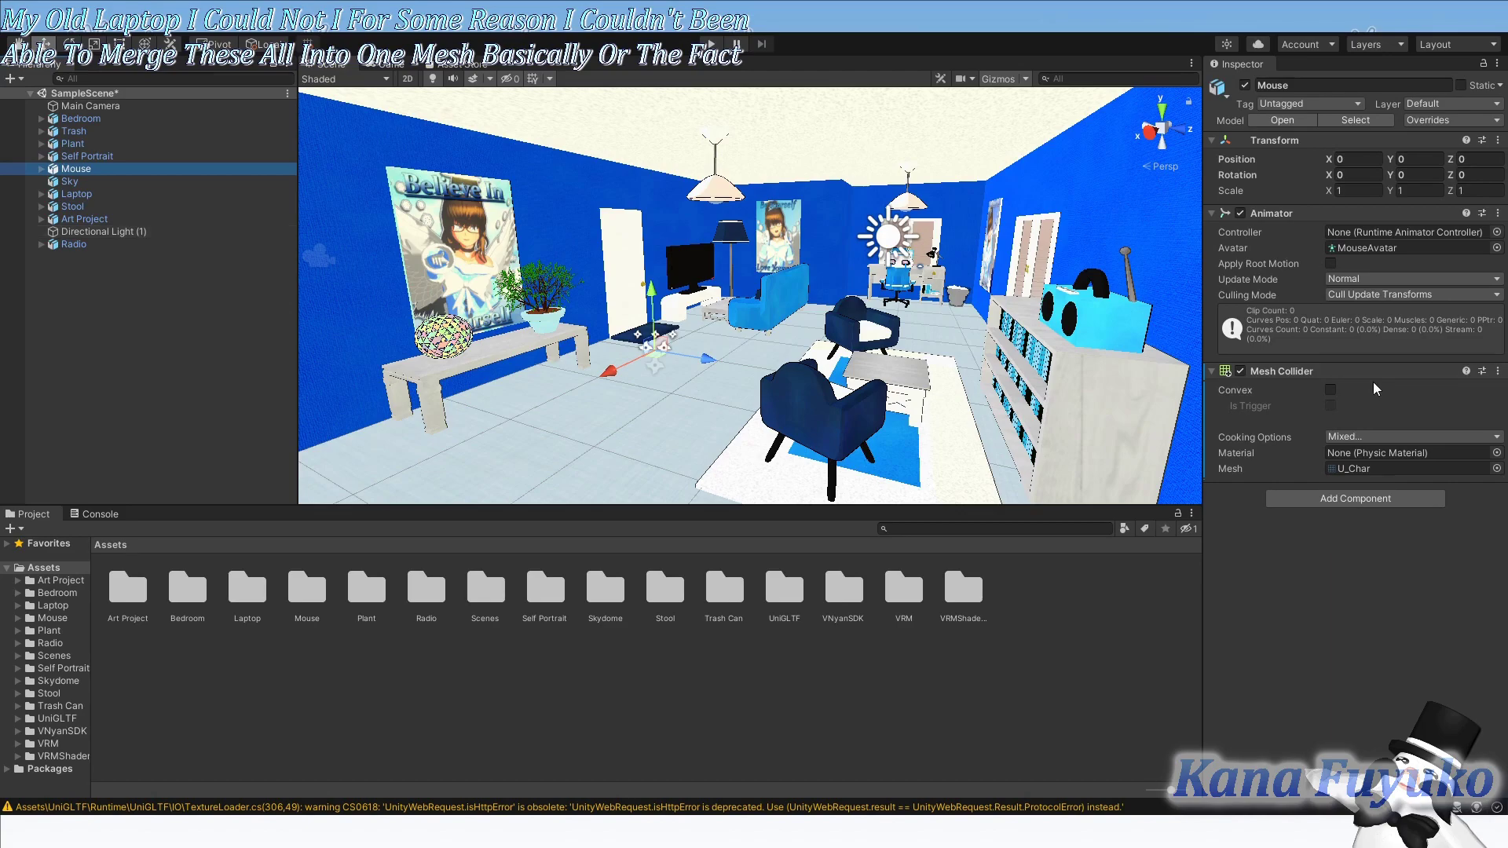
pyautogui.click(134, 133)
pyautogui.moveTo(423, 251); pyautogui.dragTo(314, 259, button='right')
pyautogui.click(96, 145)
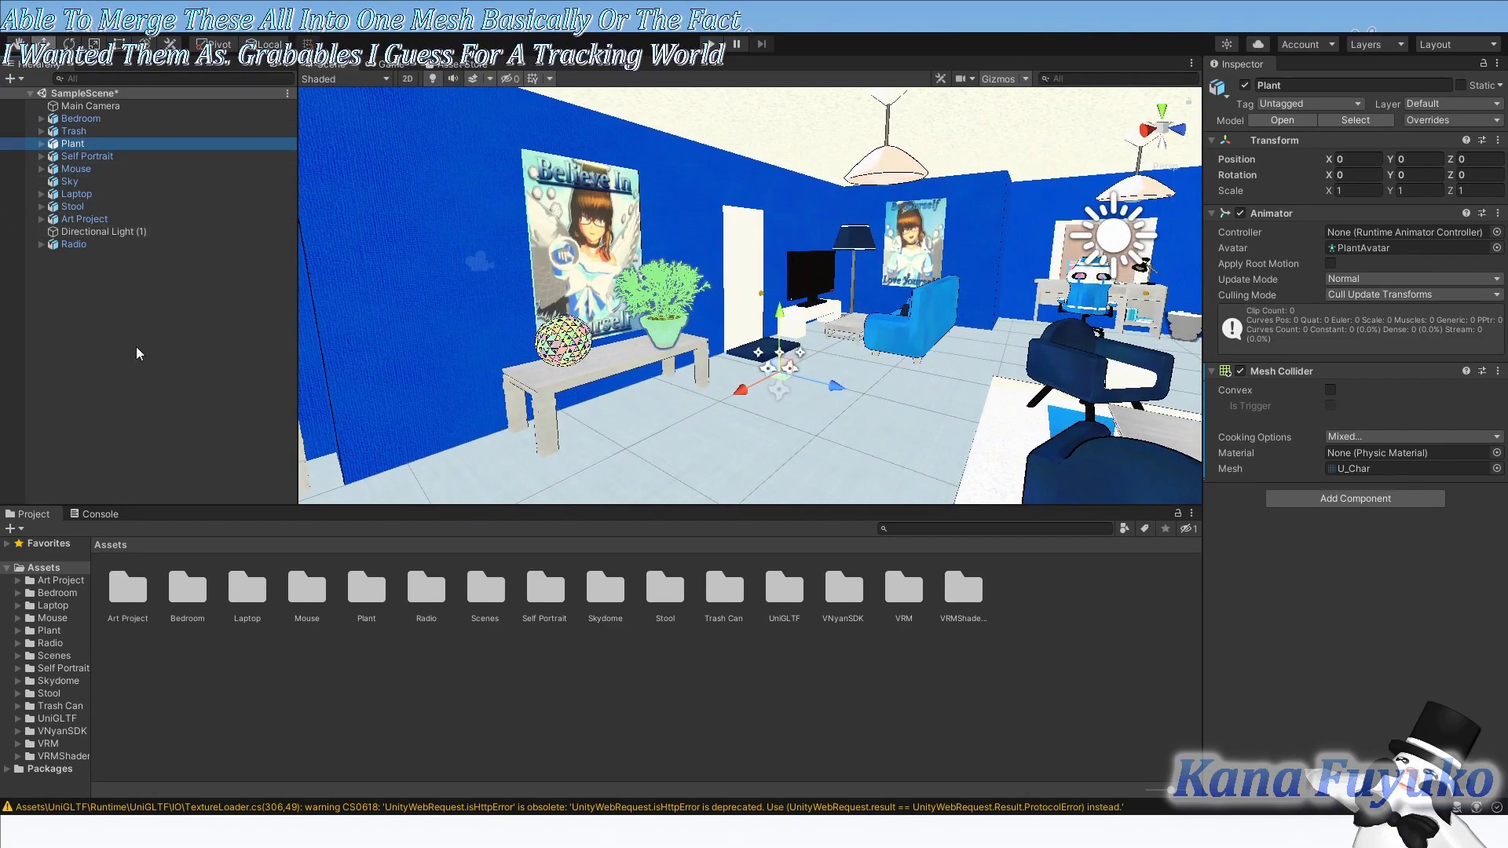
pyautogui.click(64, 285)
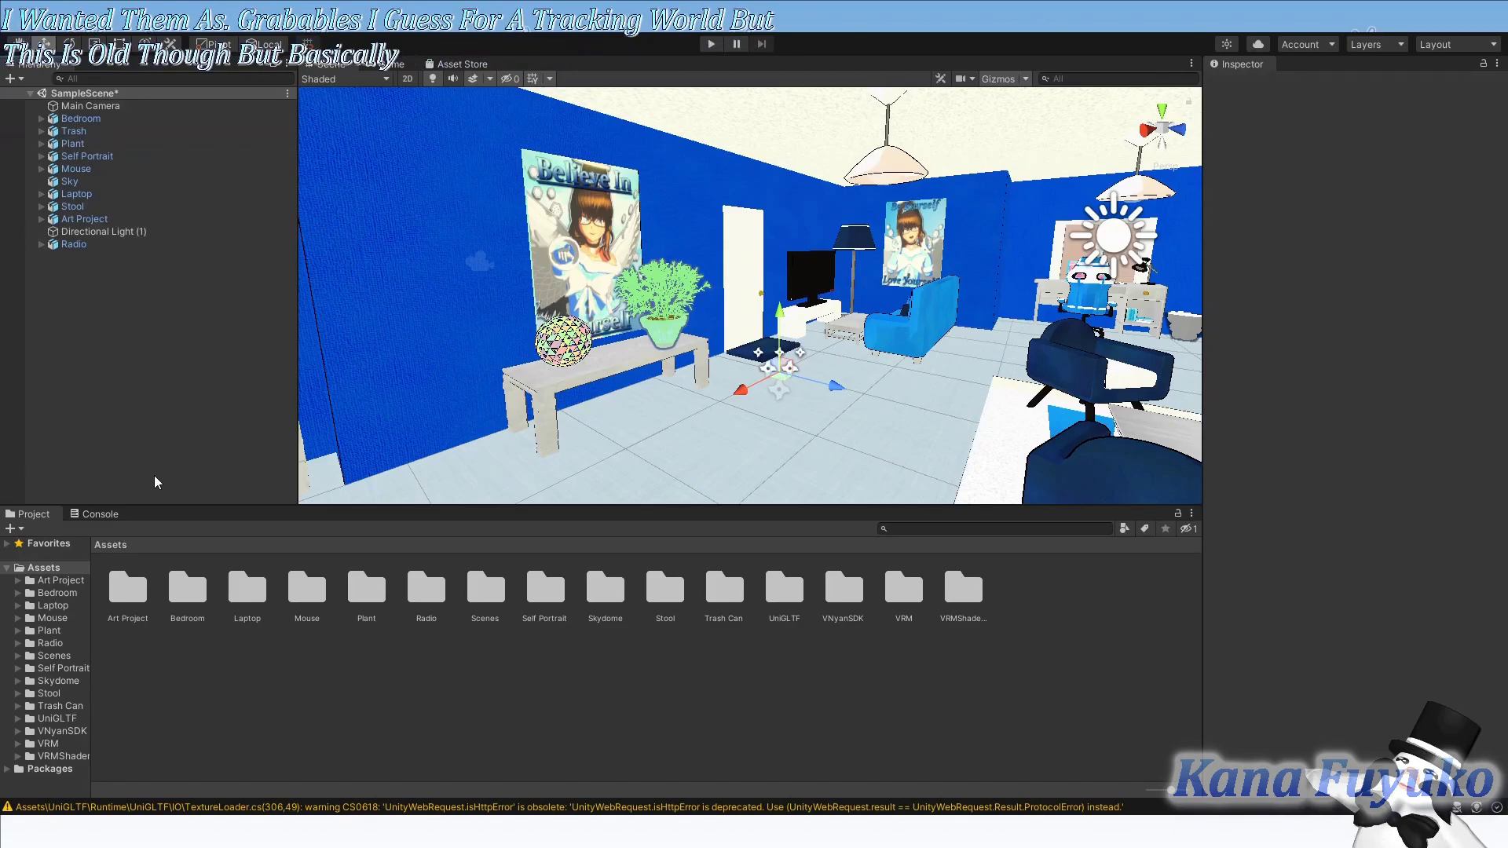
# Create an empty GameObject and parent the objects from Bedroom through Art Project plus Radio under it, leaving out the Directional Light (1)
pyautogui.hotkey('ctrl', 'shift', 'n')
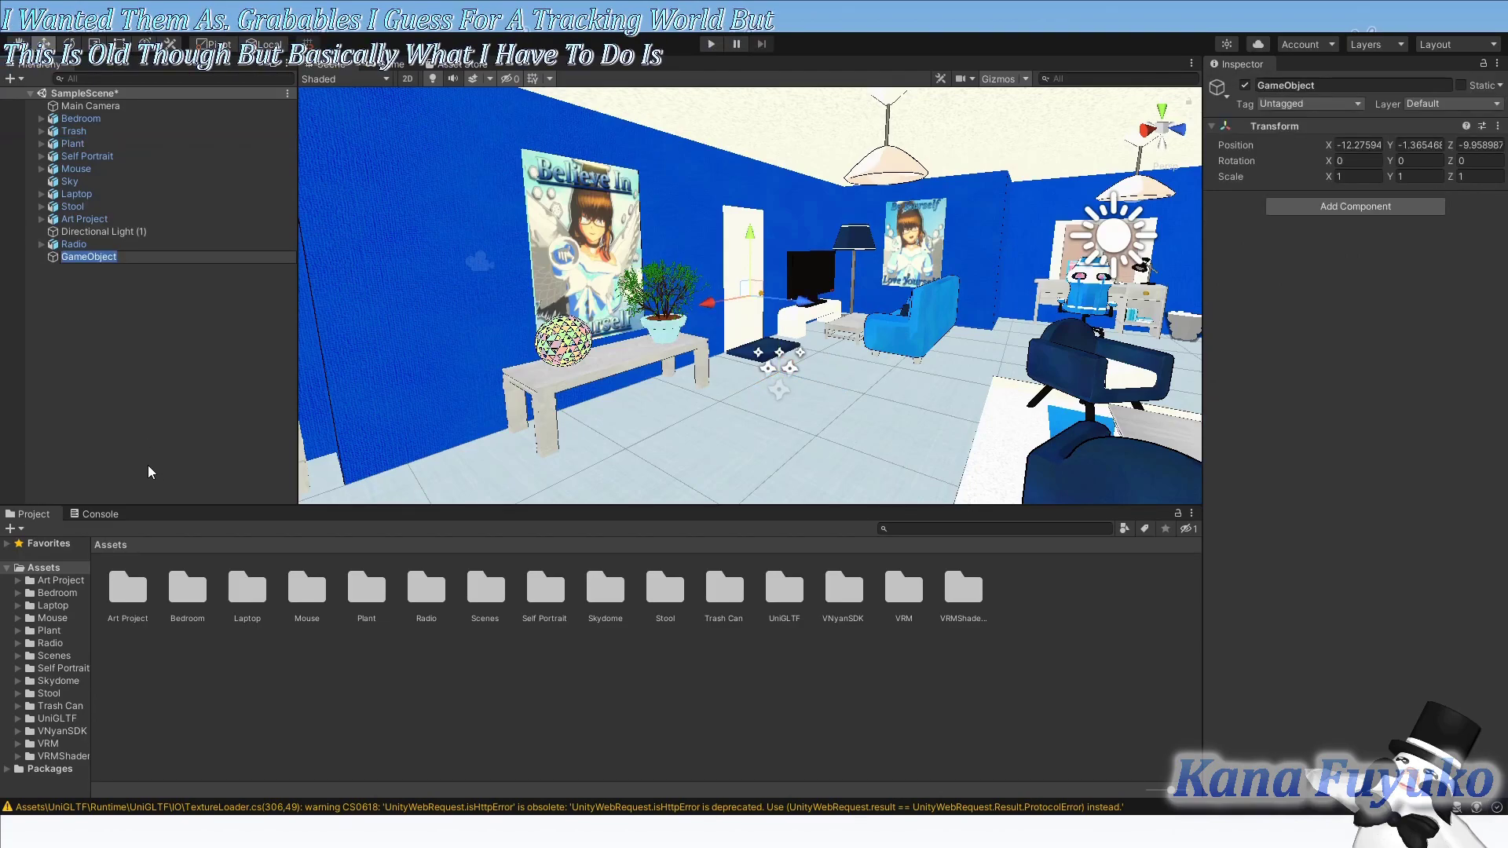
pyautogui.click(94, 285)
pyautogui.click(84, 220)
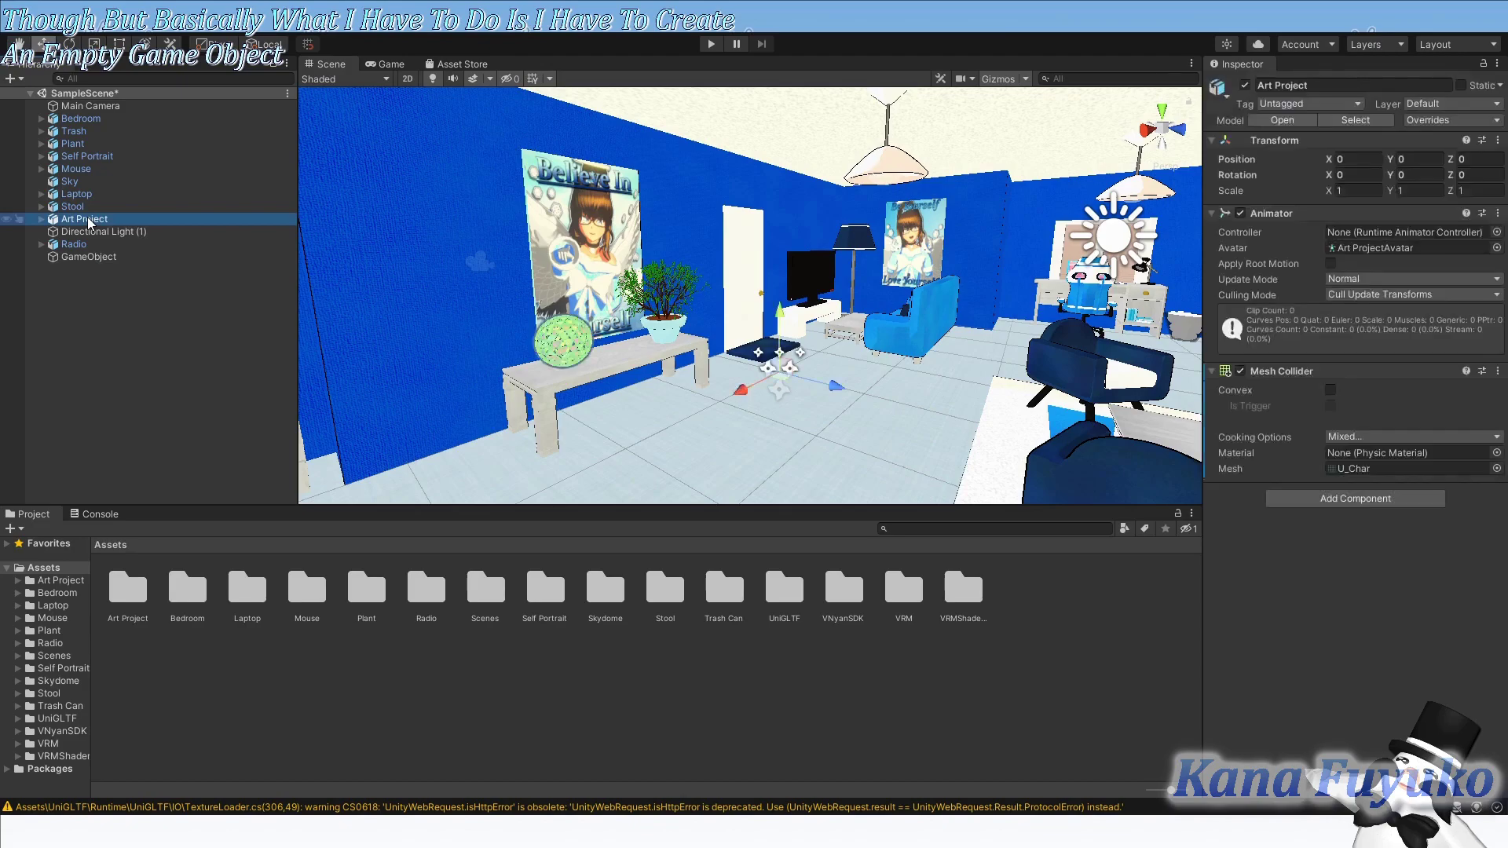
pyautogui.keyDown('shift'); pyautogui.click(79, 119); pyautogui.keyUp('shift')
pyautogui.keyDown('ctrl'); pyautogui.click(77, 245); pyautogui.keyUp('ctrl')
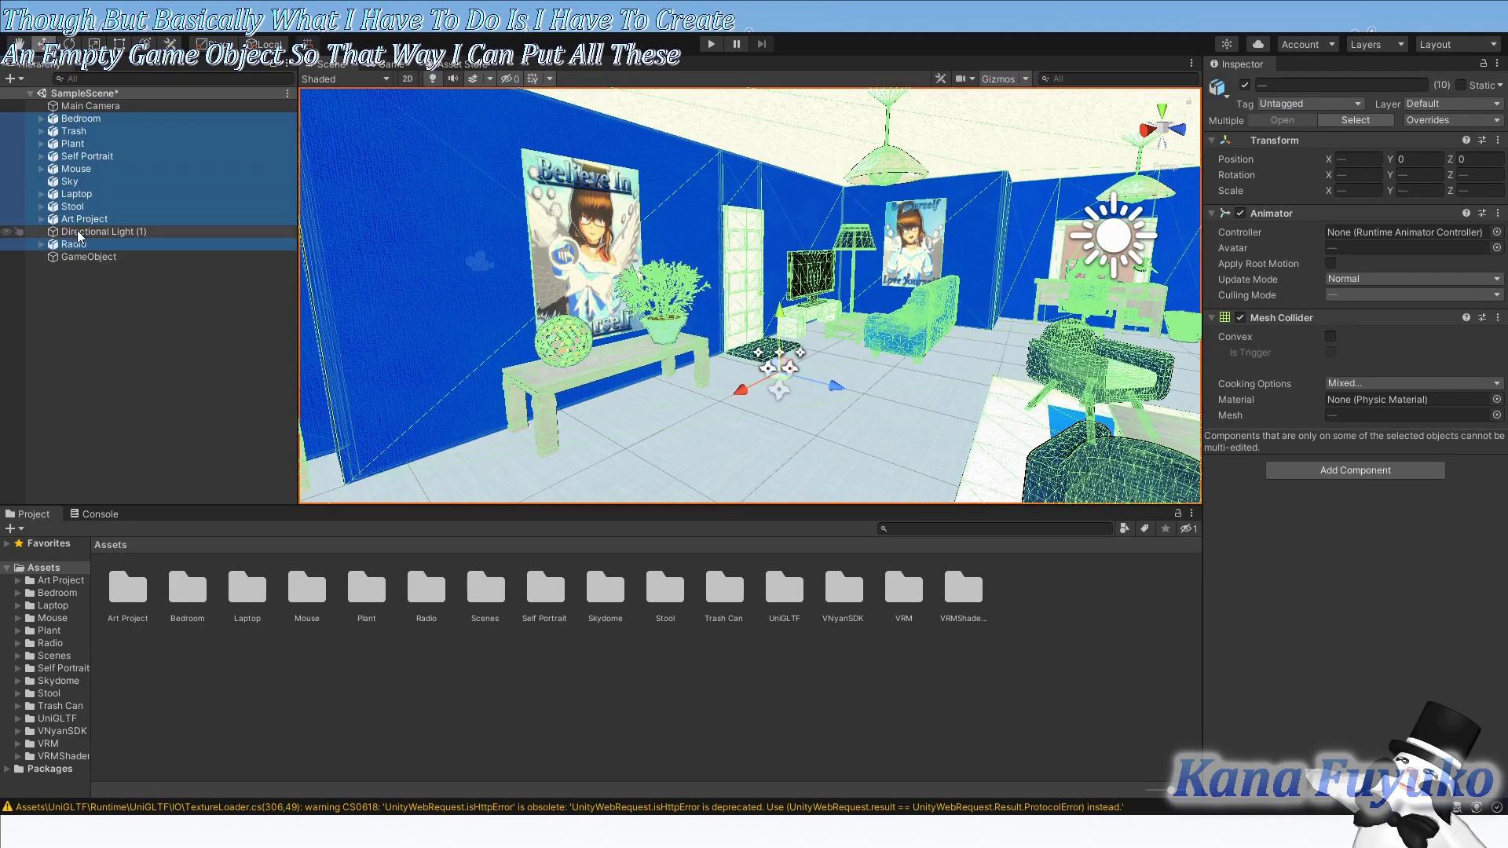
pyautogui.moveTo(94, 252); pyautogui.dragTo(94, 256)
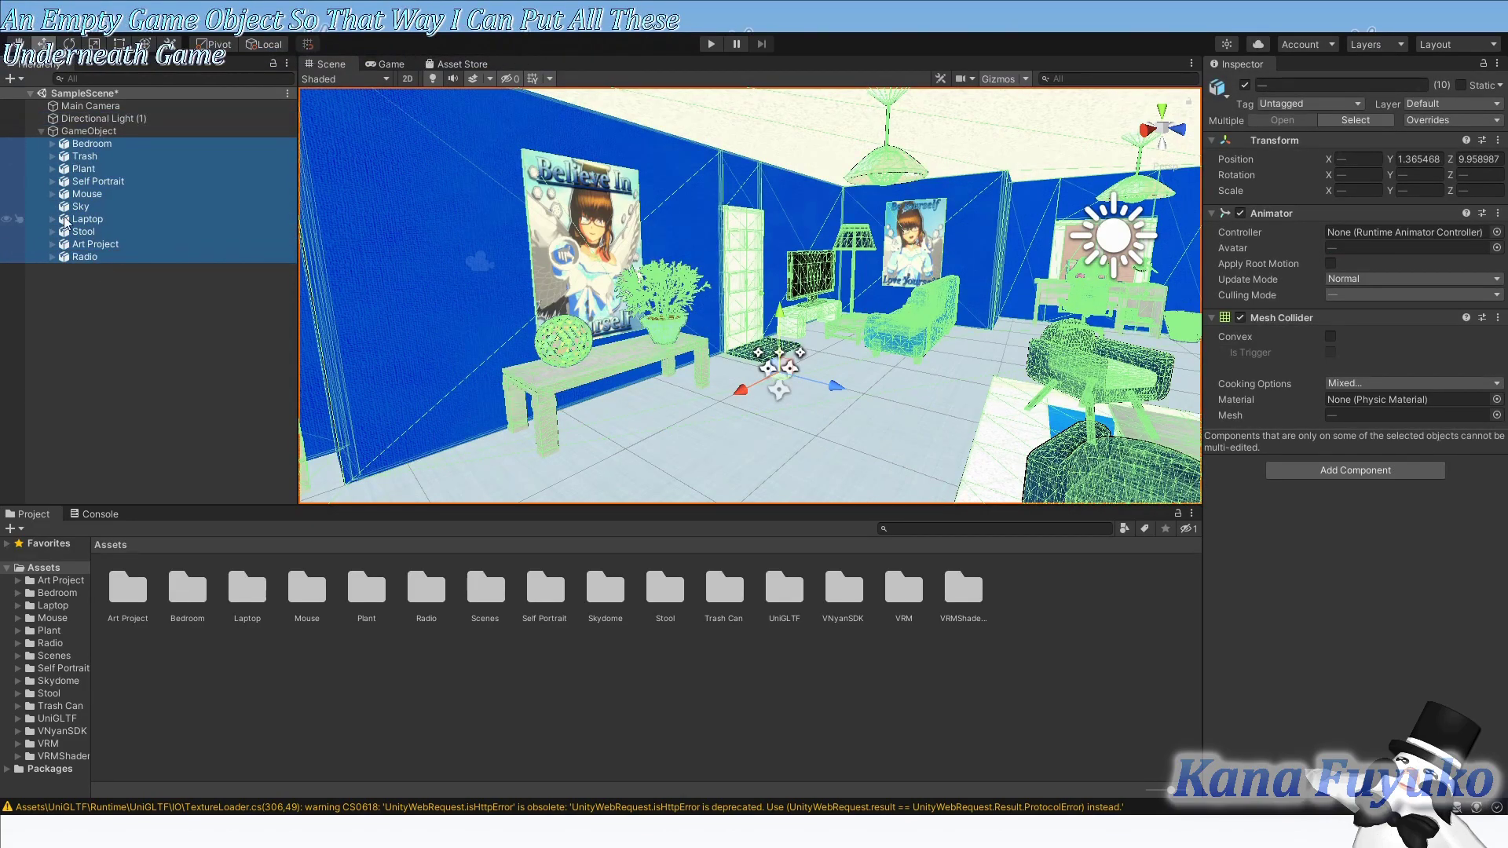
# Check the parent GameObject and its Plant, Radio, Trash and Bedroom children, and clear the selection
pyautogui.click(86, 169)
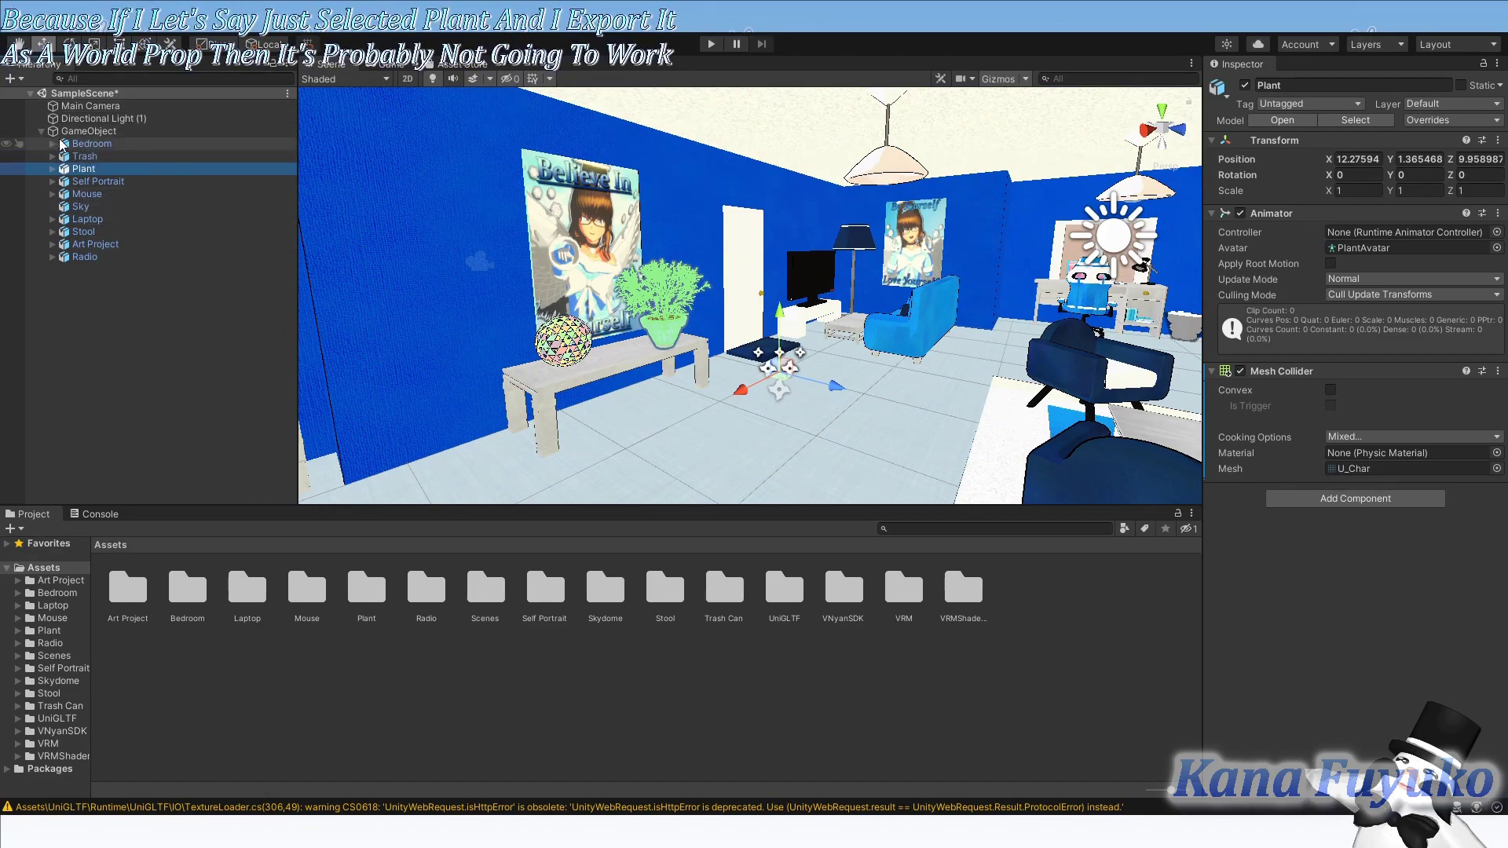
pyautogui.moveTo(848, 330); pyautogui.dragTo(885, 322, button='right')
pyautogui.click(136, 333)
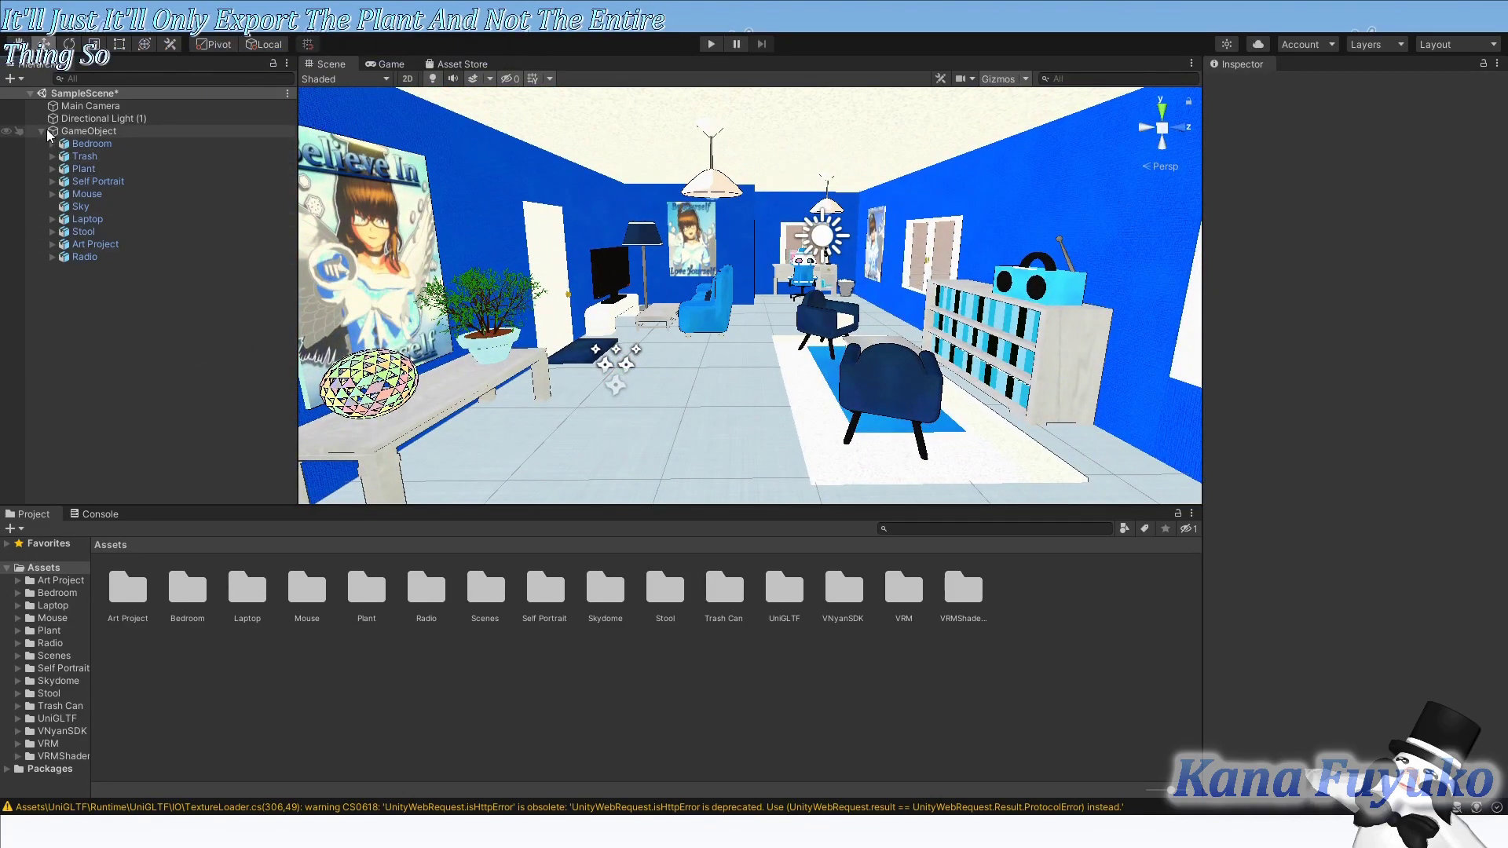
pyautogui.click(134, 130)
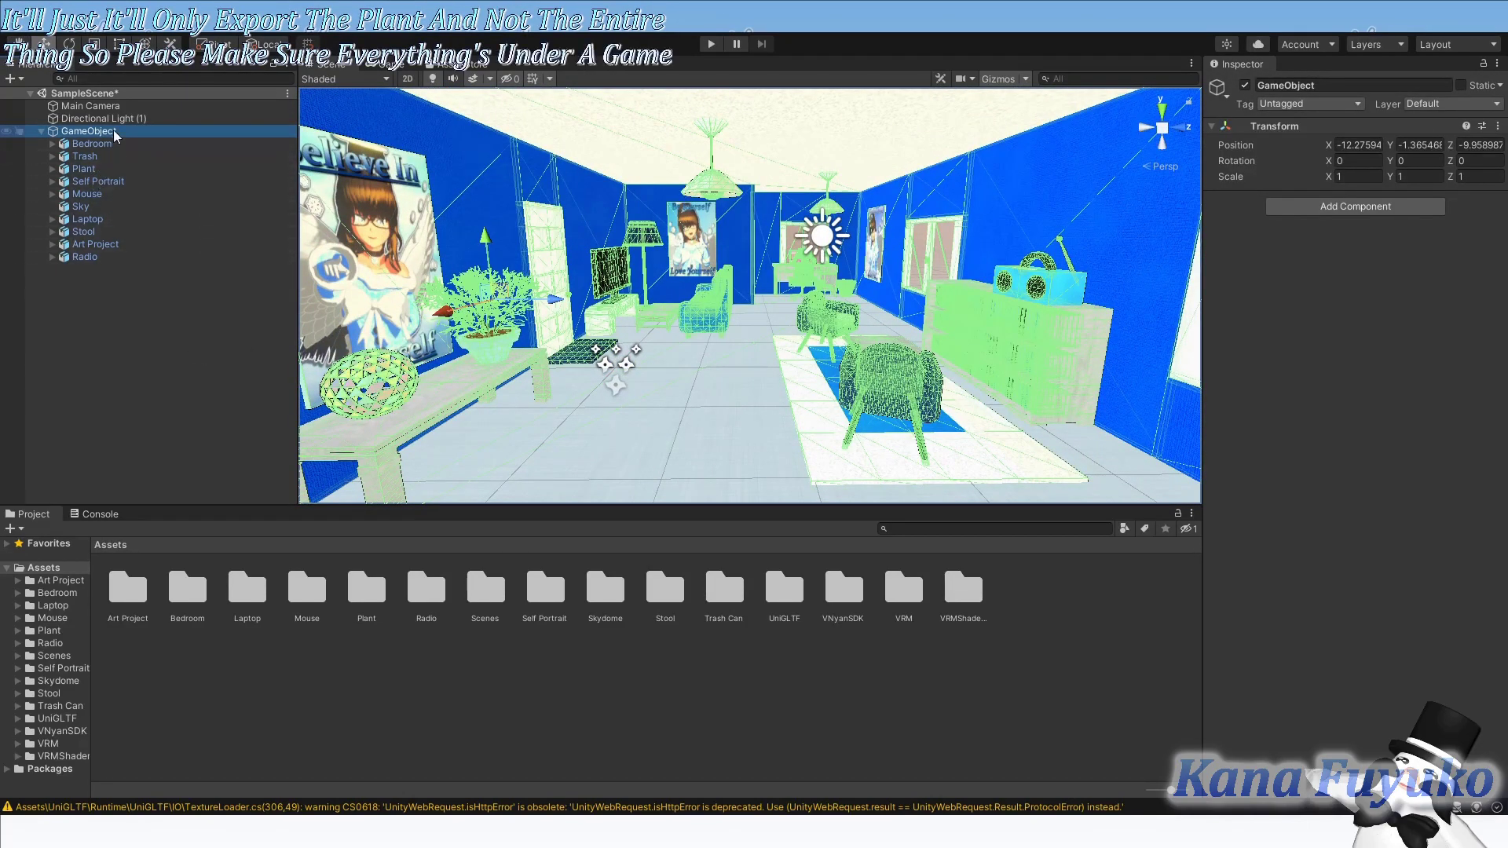
pyautogui.click(96, 258)
pyautogui.click(94, 155)
pyautogui.click(93, 143)
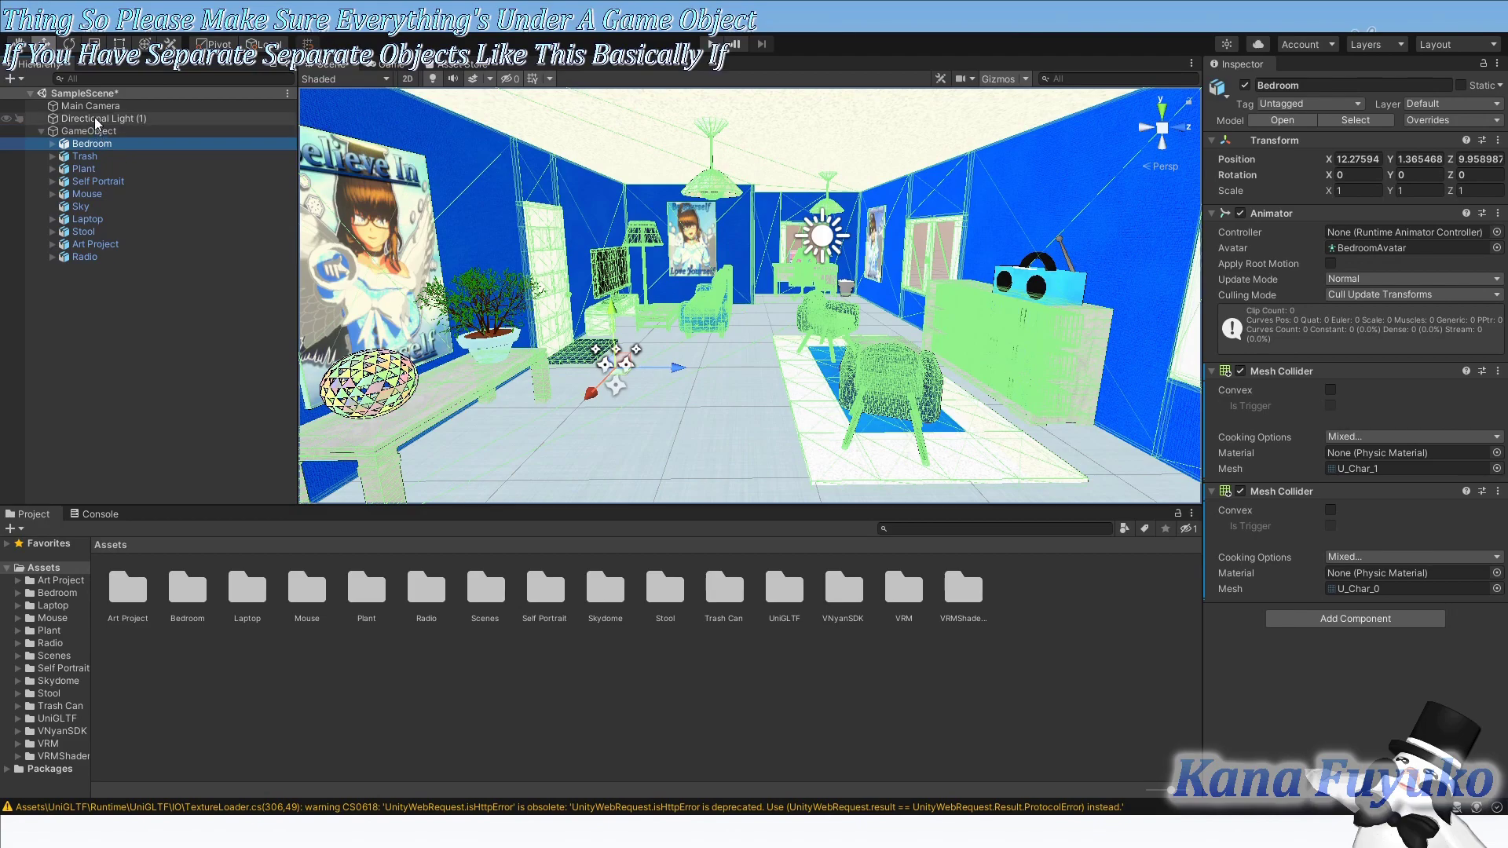
pyautogui.click(147, 326)
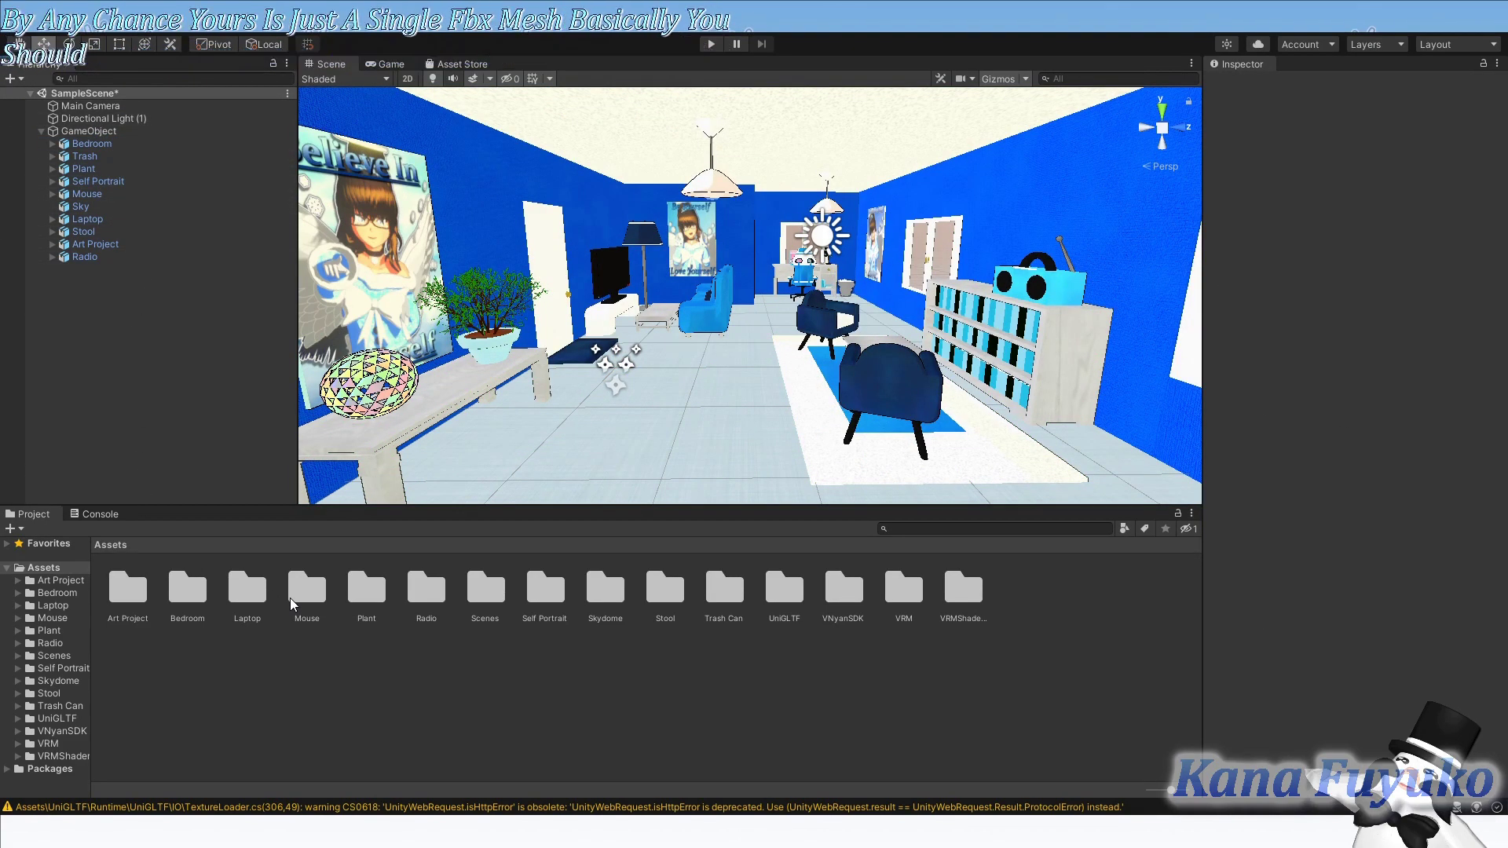
# Open the Bedroom asset folder and review the remapped materials in the Bedroom FBX import settings with a widened Inspector
pyautogui.doubleClick(180, 600)
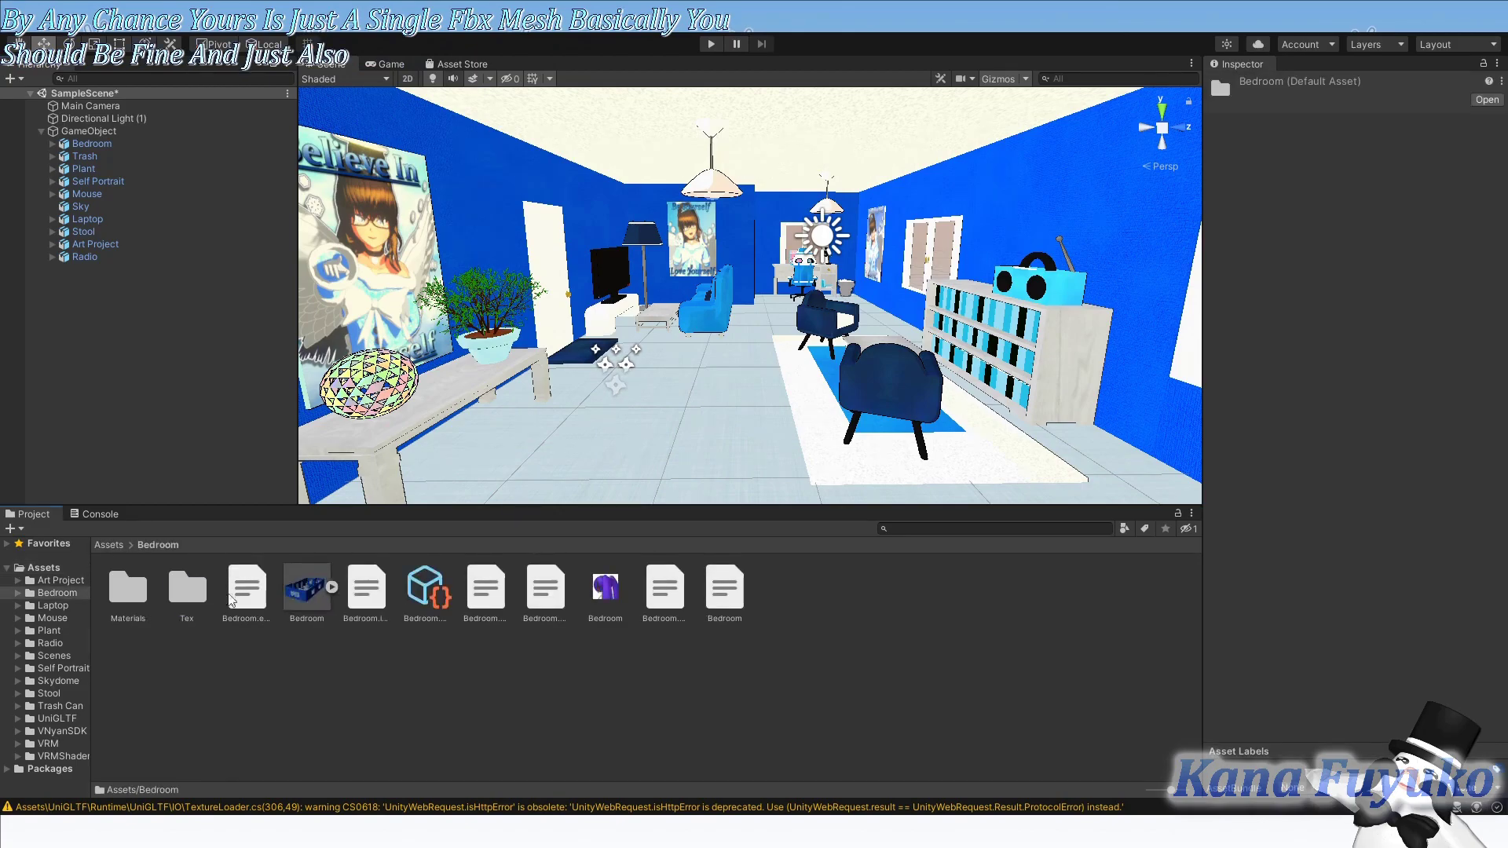
pyautogui.click(306, 606)
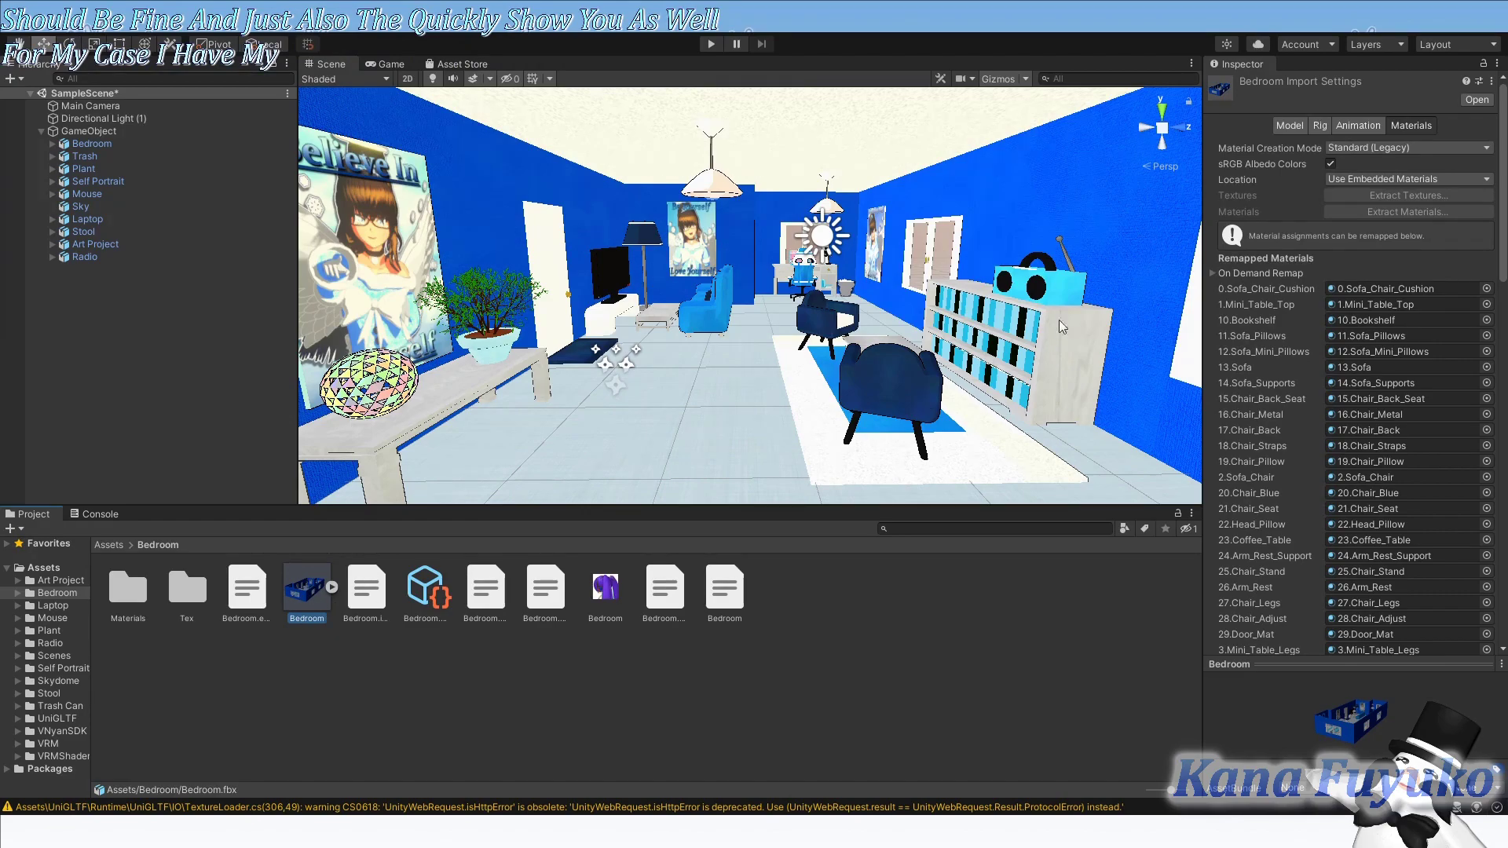
pyautogui.moveTo(1073, 333); pyautogui.dragTo(1033, 334)
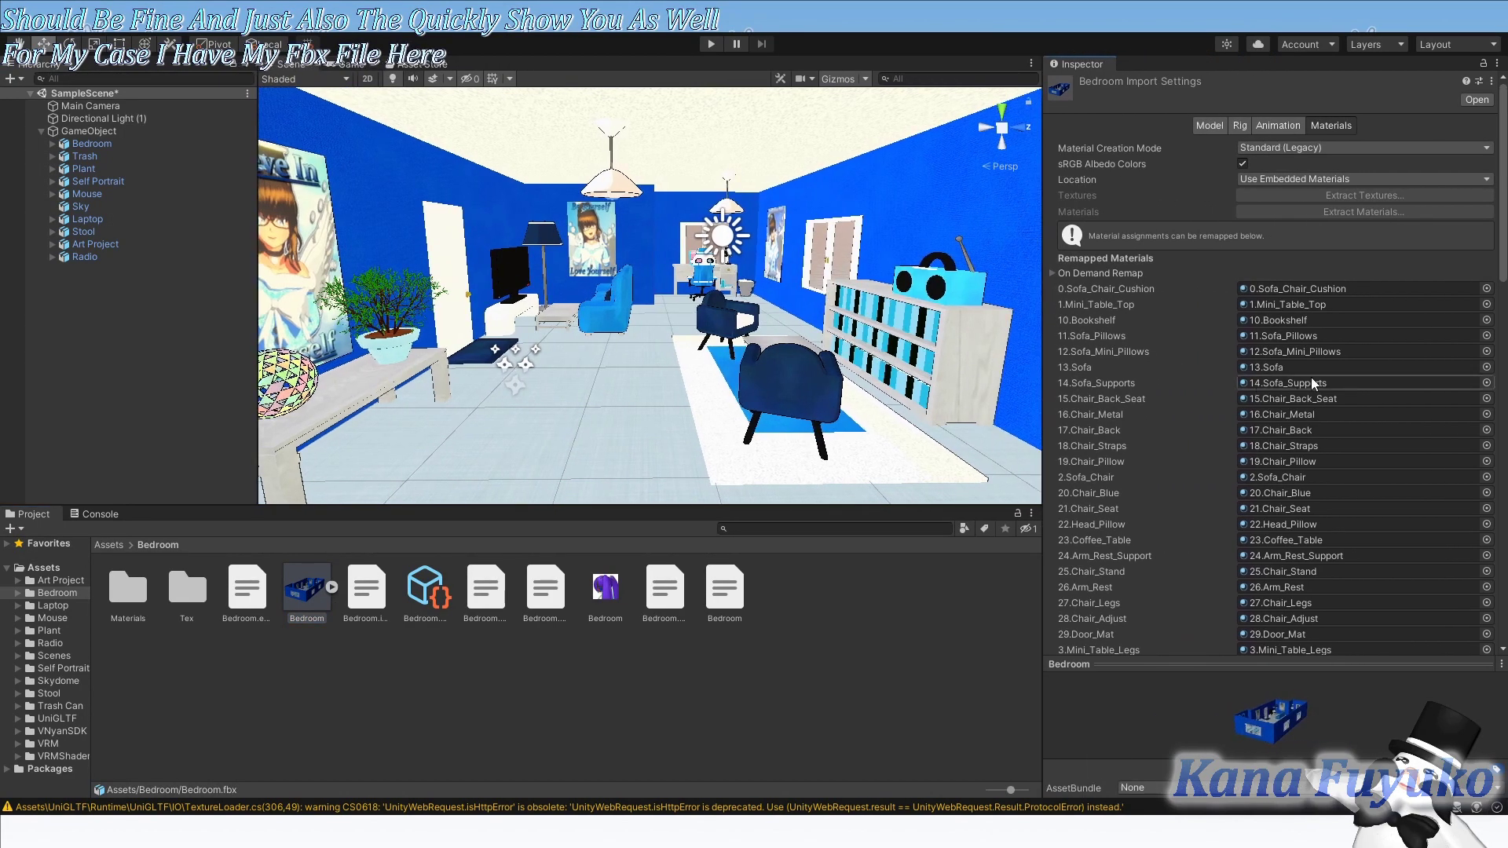
pyautogui.scroll(-5, 1181, 369)
pyautogui.scroll(-10, 1181, 366)
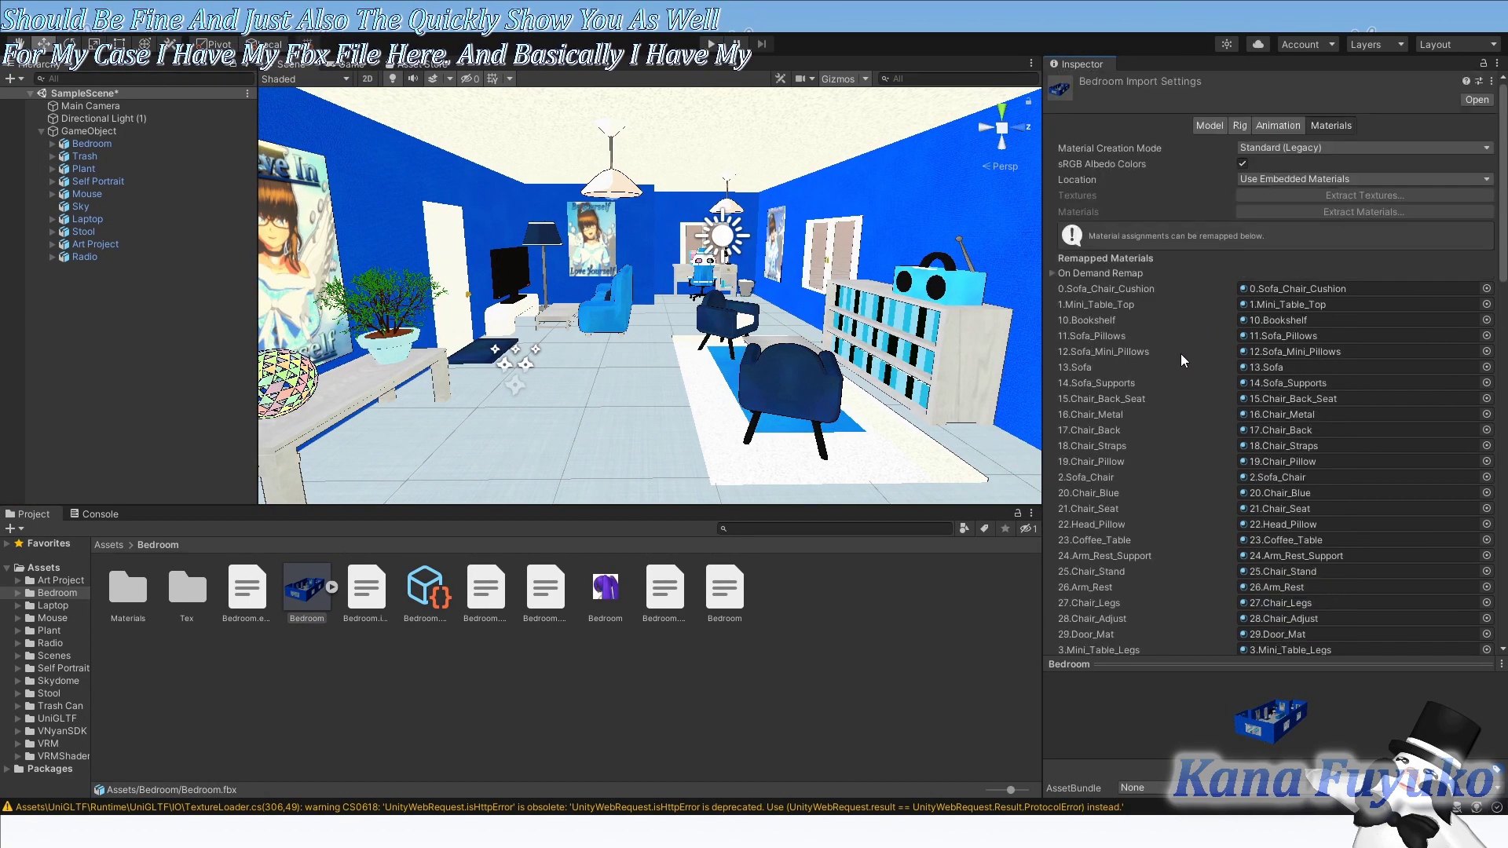
# Look through the Bedroom asset's Materials and Tex folders, and return to the Bedroom folder
pyautogui.doubleClick(135, 593)
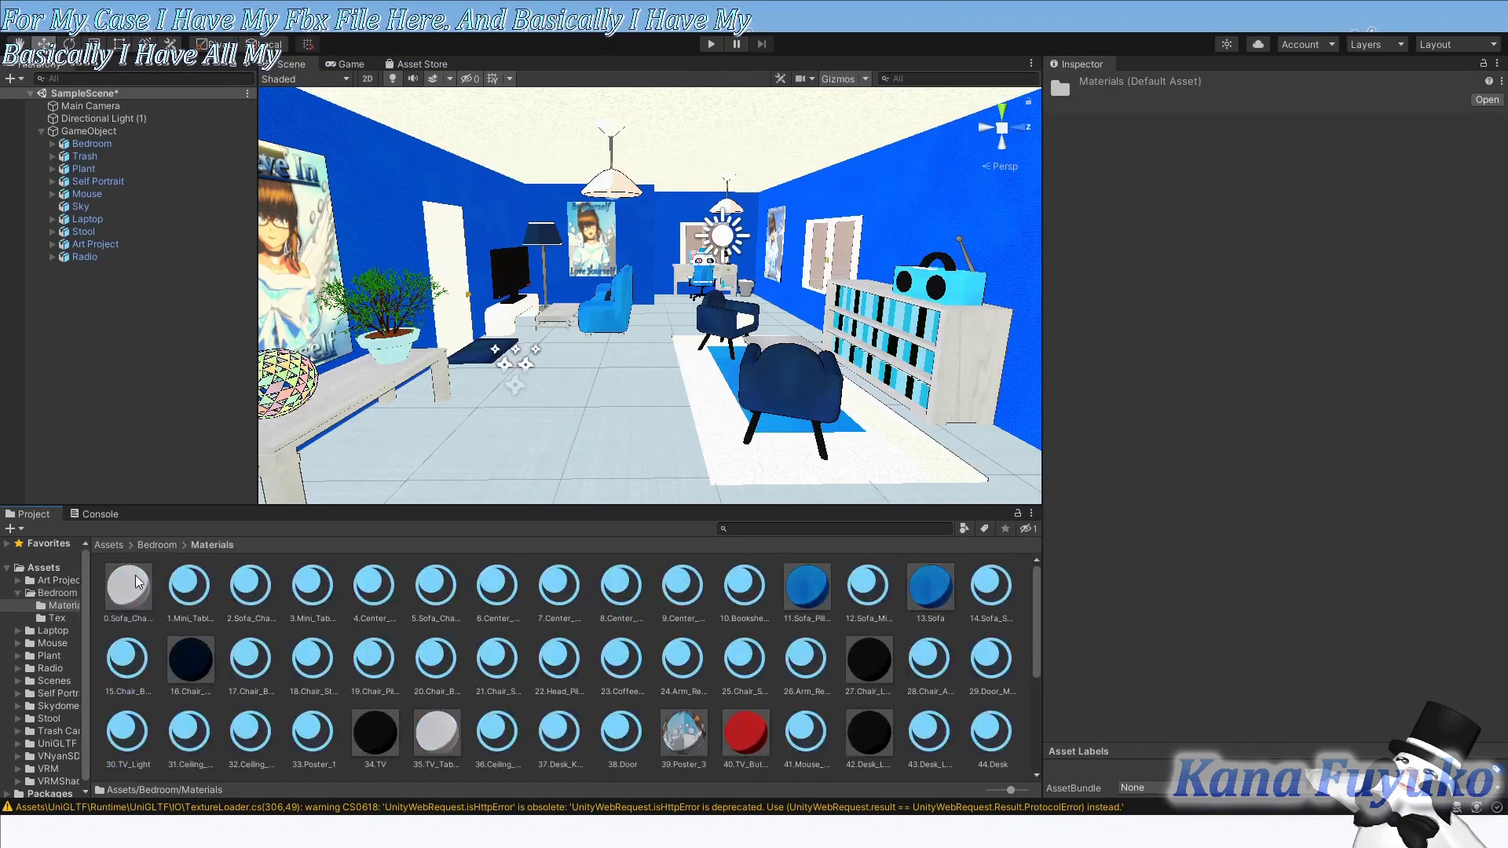
pyautogui.click(158, 544)
pyautogui.click(171, 603)
pyautogui.doubleClick(171, 603)
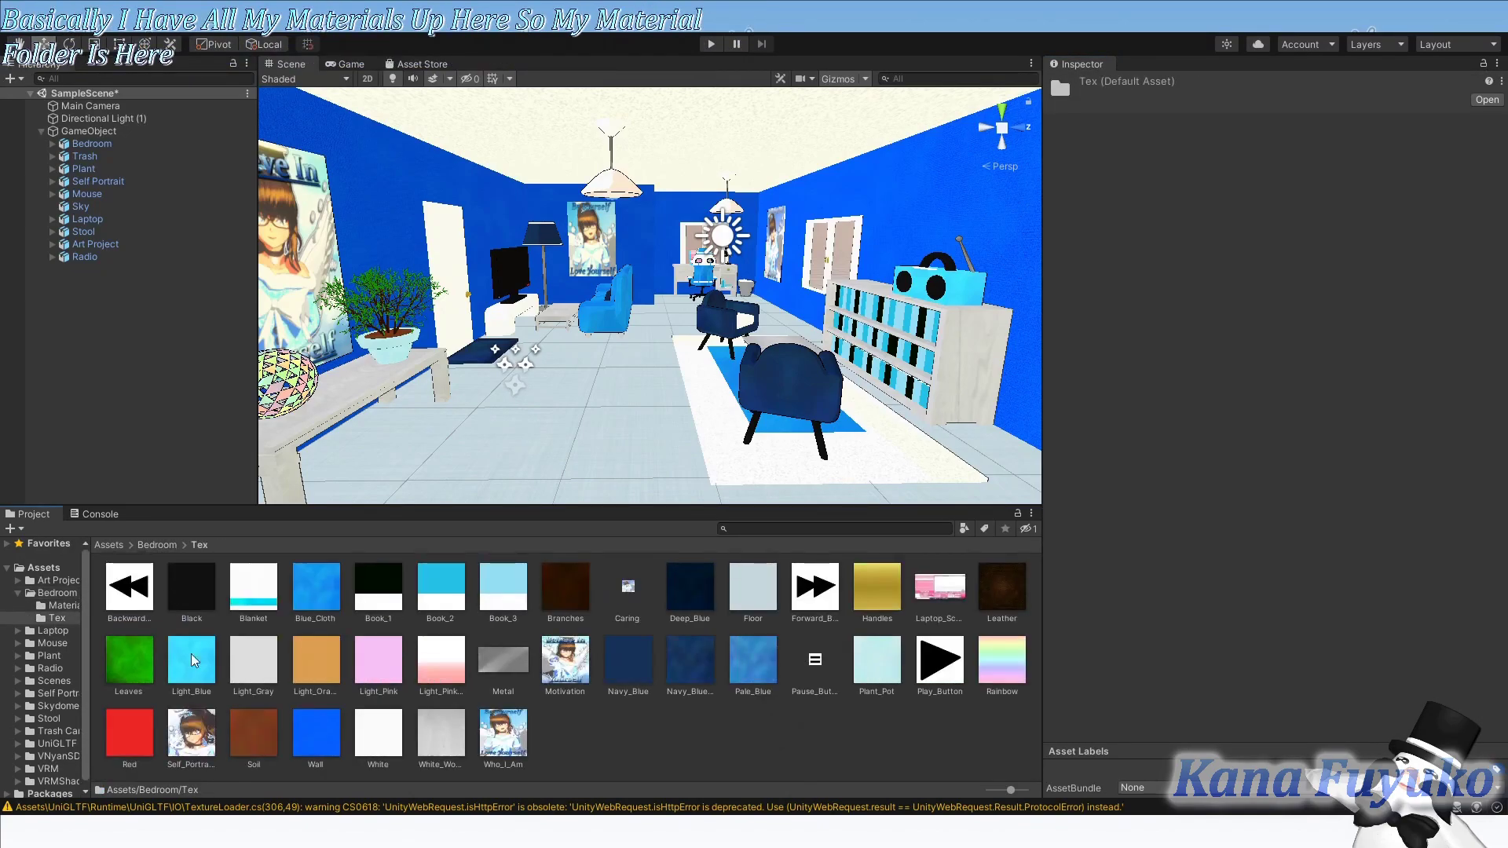
pyautogui.click(161, 544)
# Review the Model and Rig import settings of the Bedroom FBX, and return to the root Assets folder
pyautogui.click(299, 593)
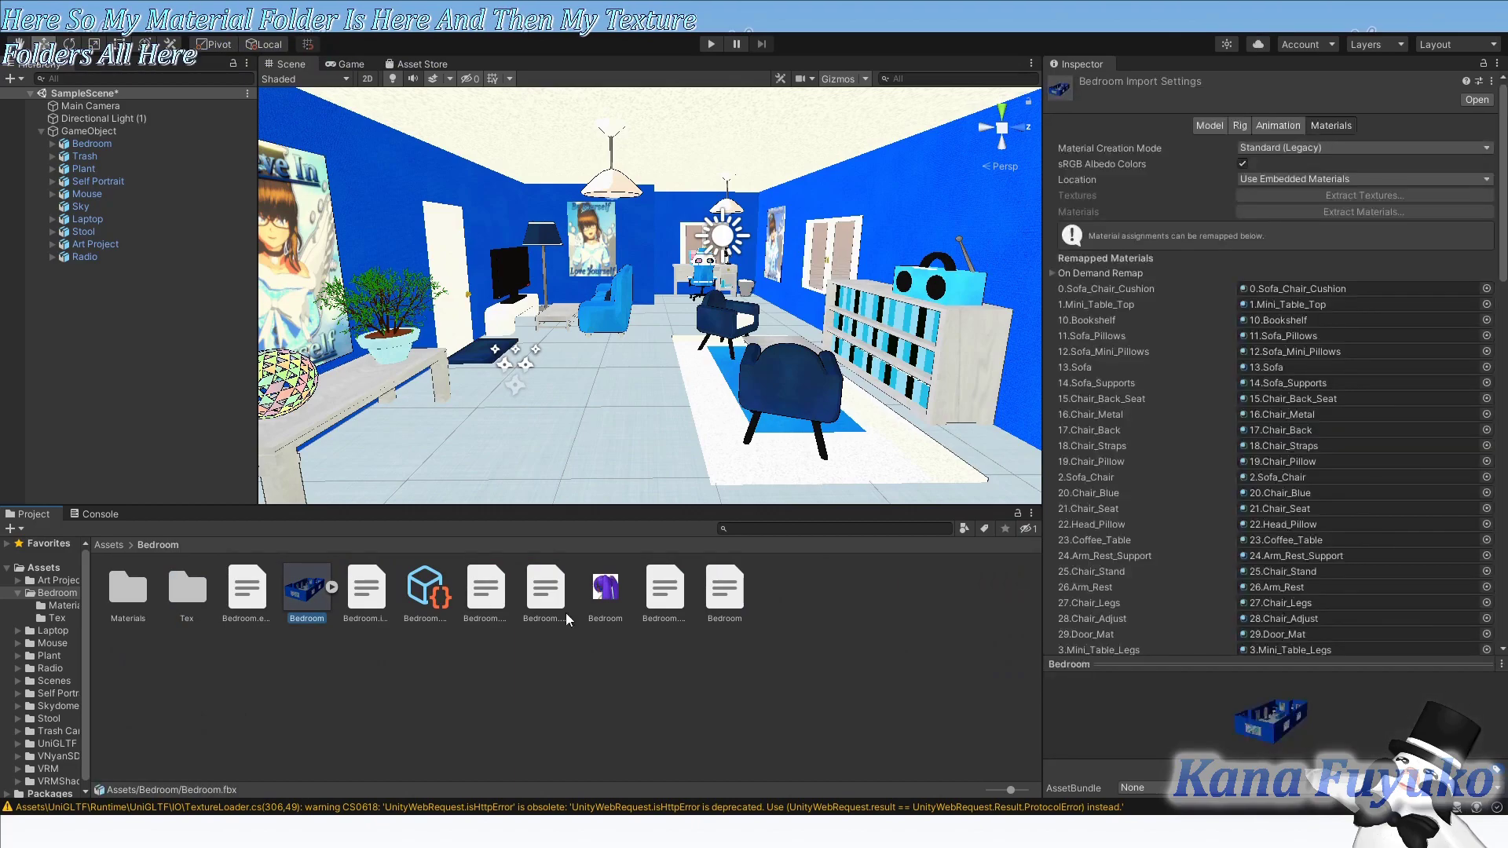
pyautogui.click(1218, 127)
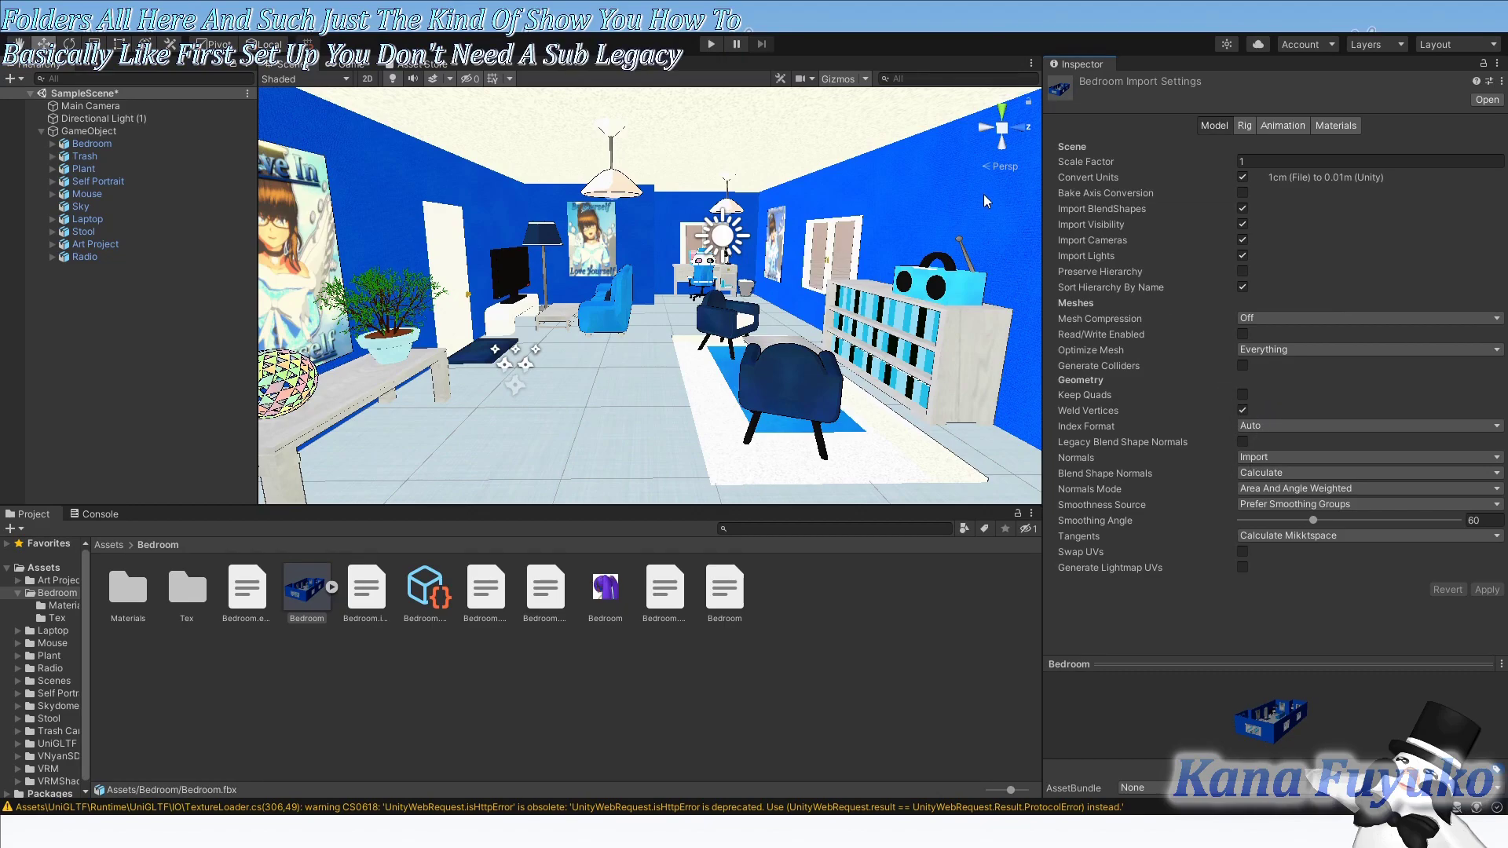
pyautogui.click(1243, 129)
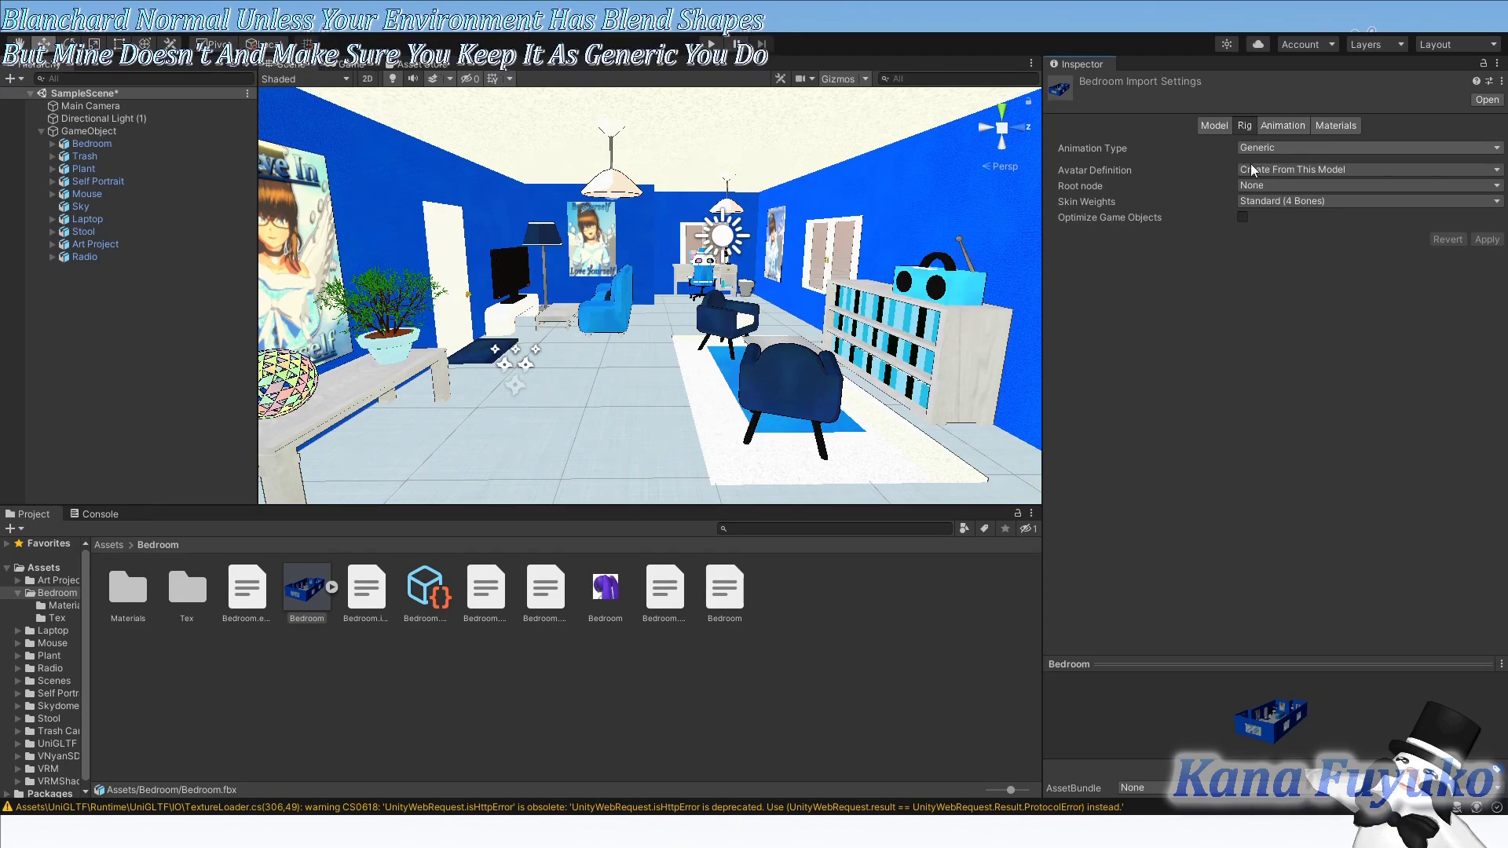
pyautogui.click(1137, 175)
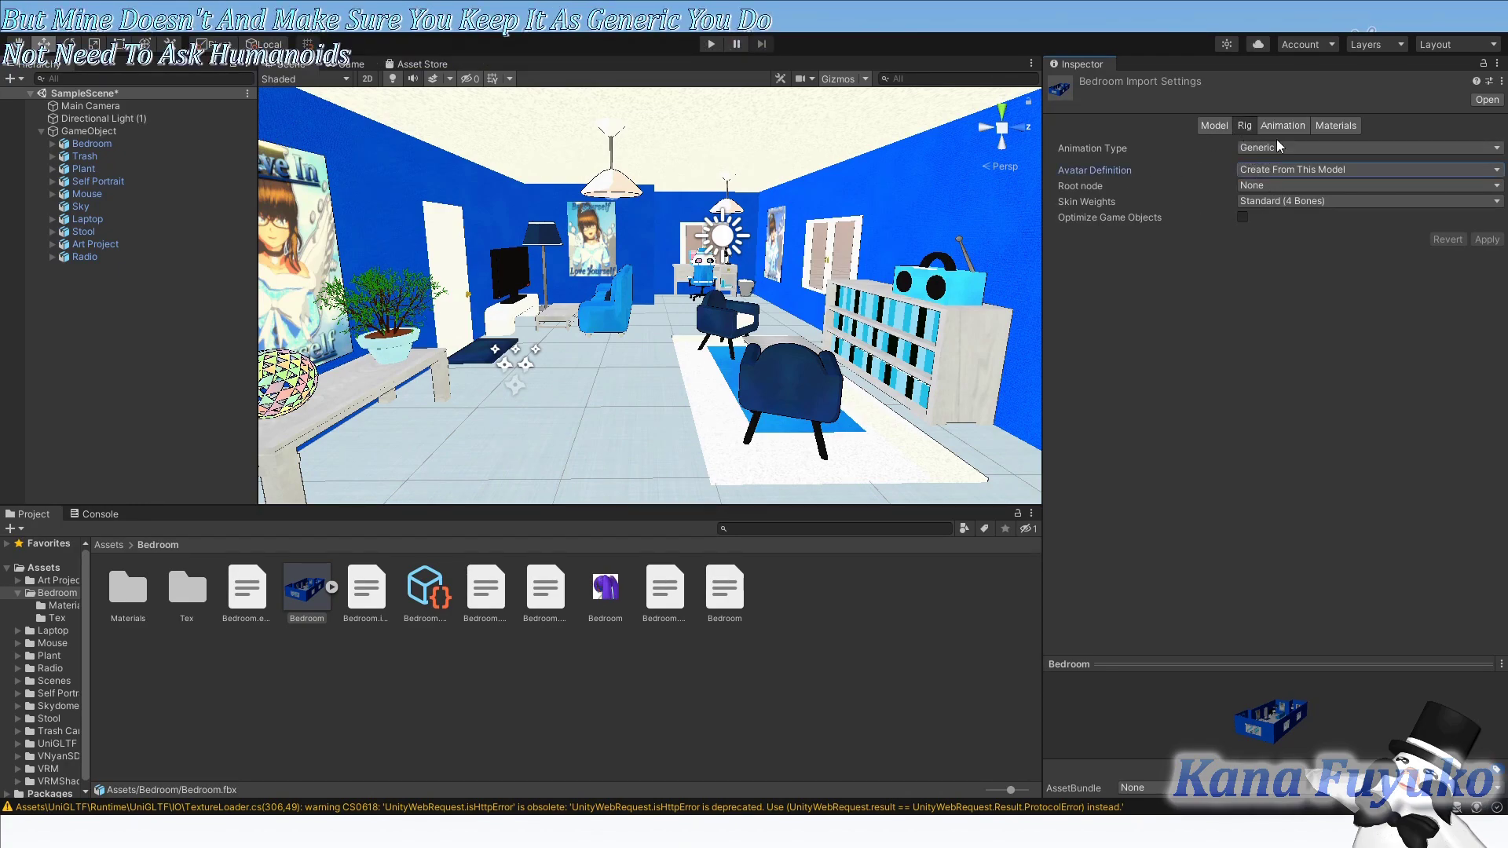
pyautogui.click(107, 542)
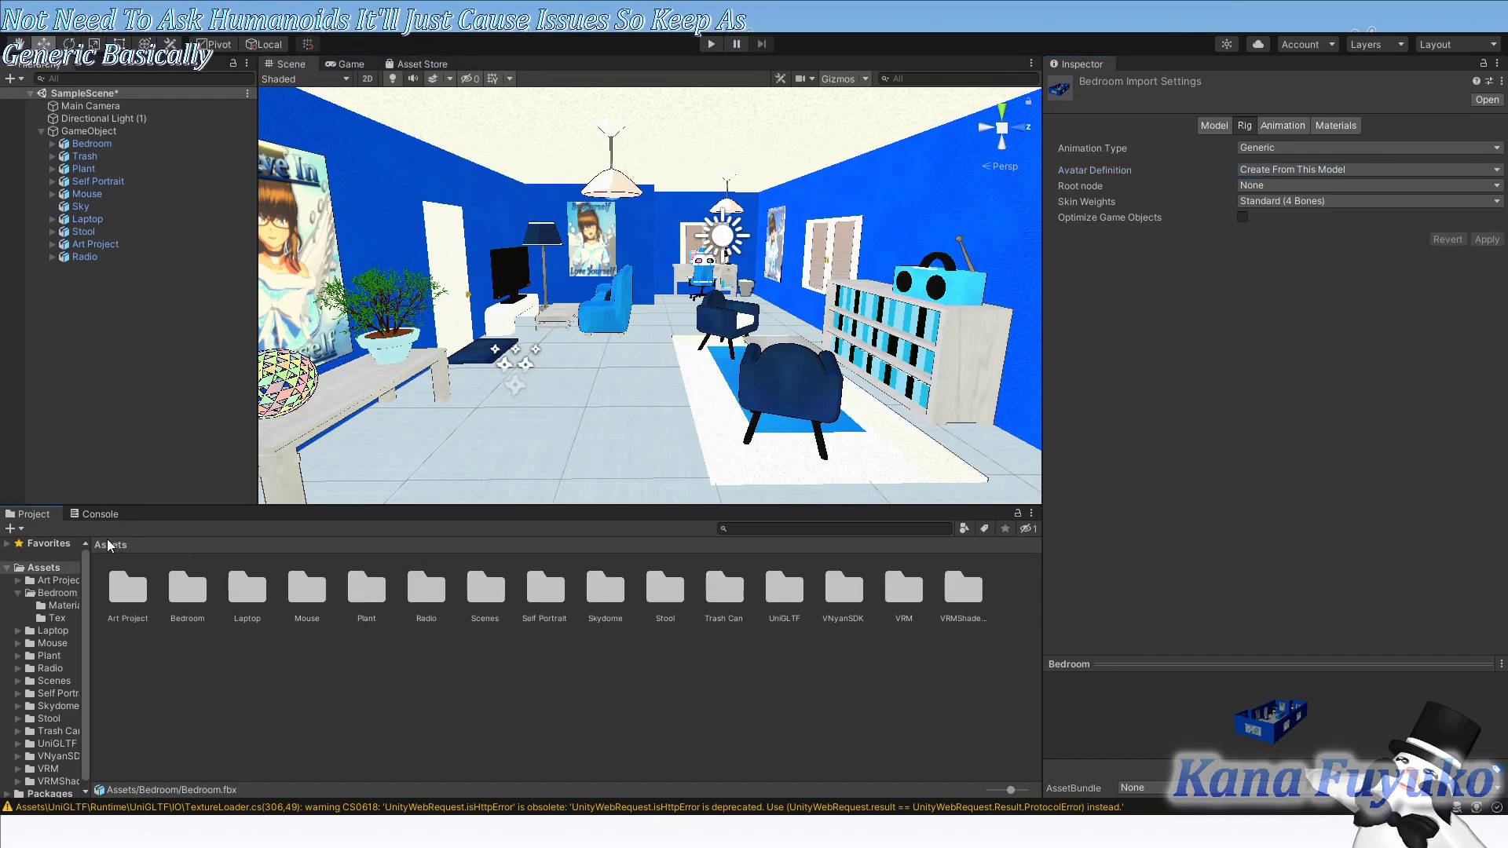
# Examine which environment objects have Mesh Colliders, checking Bedroom, Trash, Plant, Self Portrait, Mouse, Laptop and Sky
pyautogui.click(93, 144)
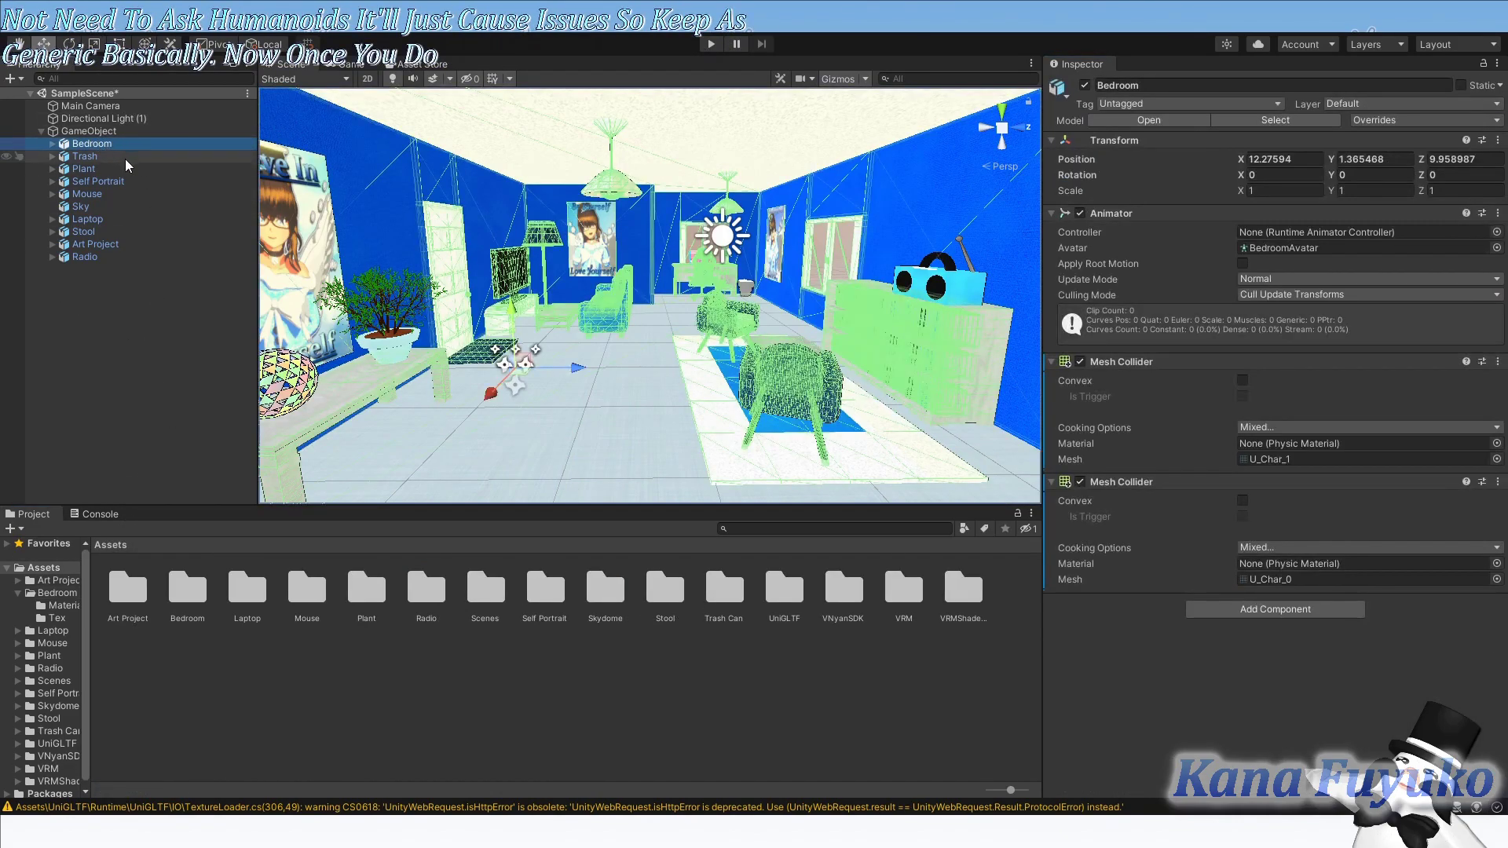
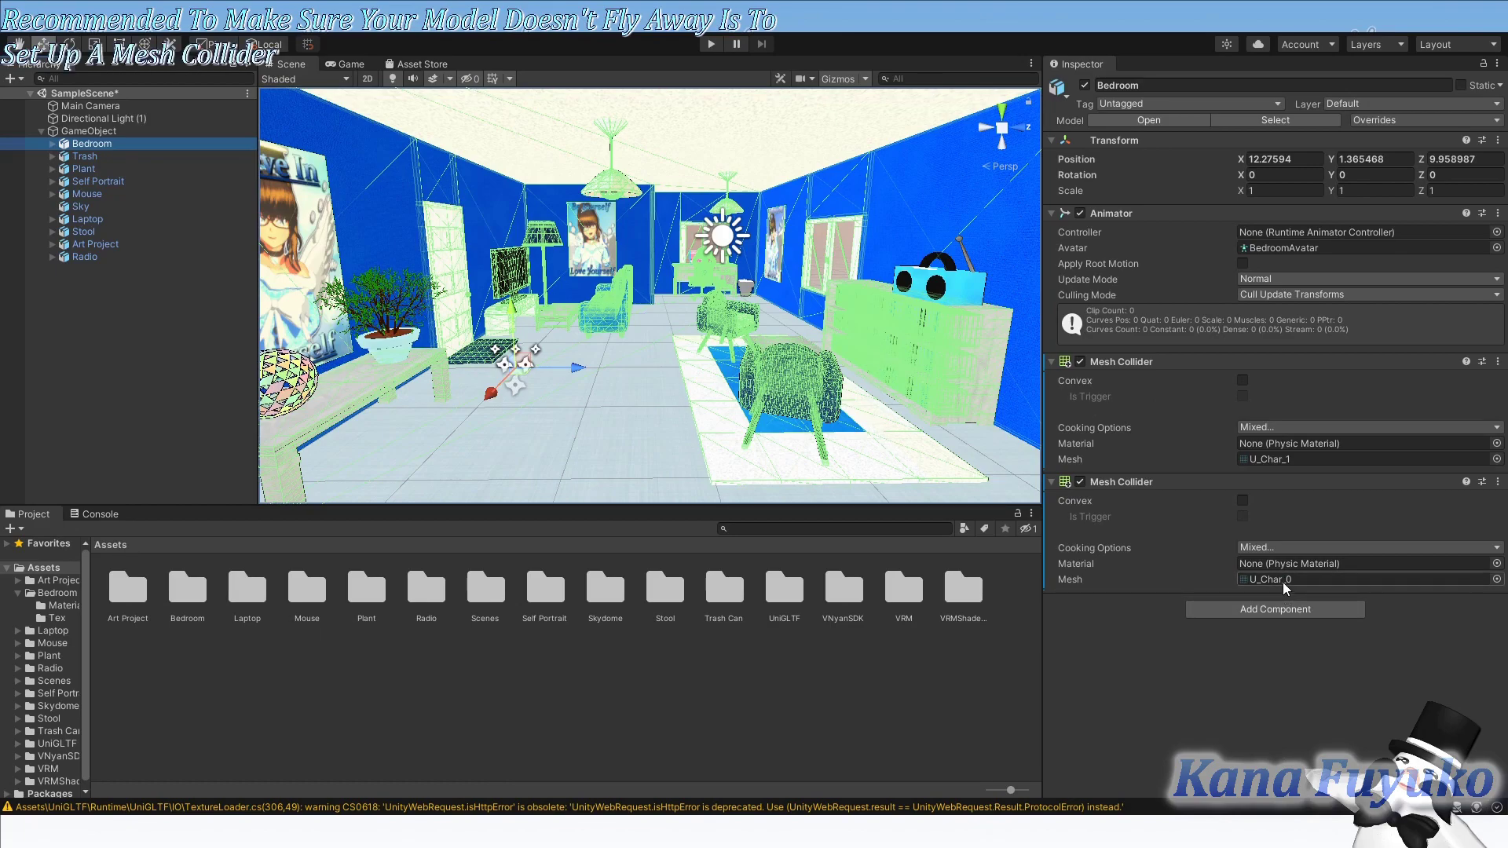
pyautogui.moveTo(726, 315); pyautogui.dragTo(696, 521, button='right')
pyautogui.press('f')
pyautogui.moveTo(599, 384); pyautogui.dragTo(825, 267, button='right')
pyautogui.click(84, 156)
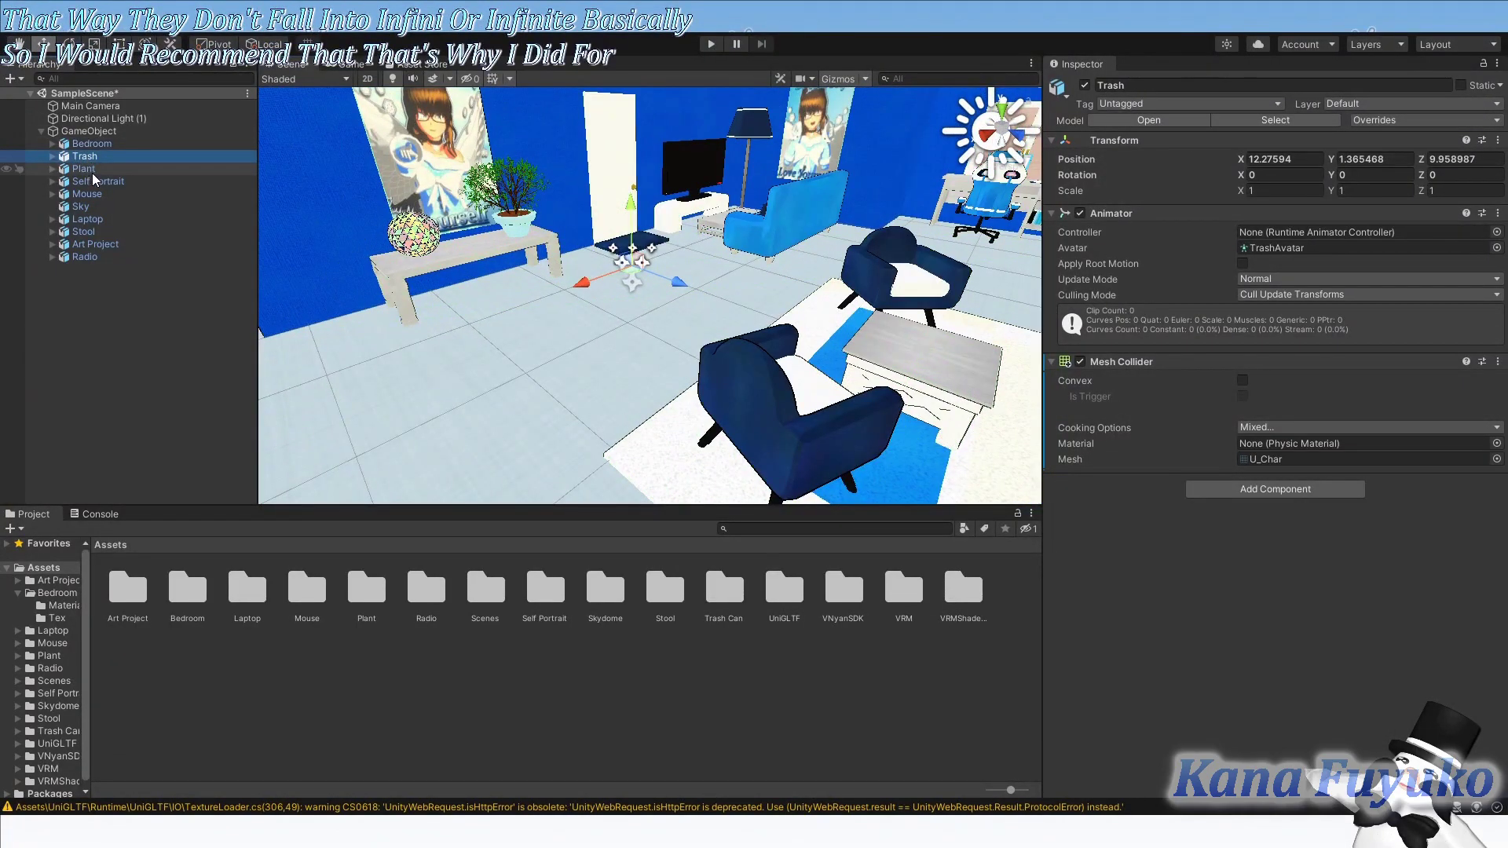
pyautogui.click(92, 169)
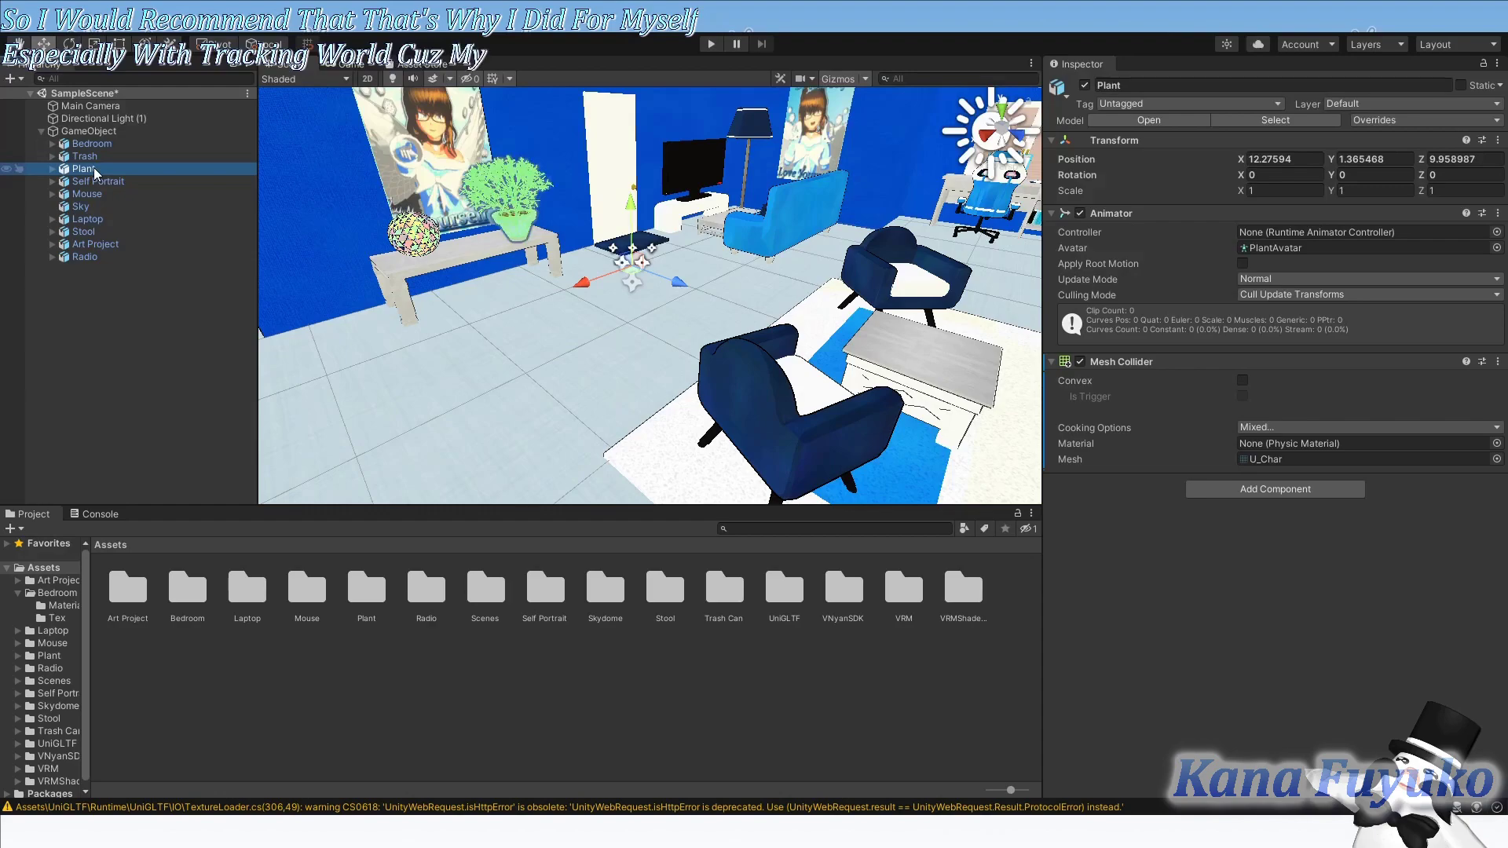
pyautogui.click(96, 182)
pyautogui.click(86, 194)
pyautogui.click(87, 219)
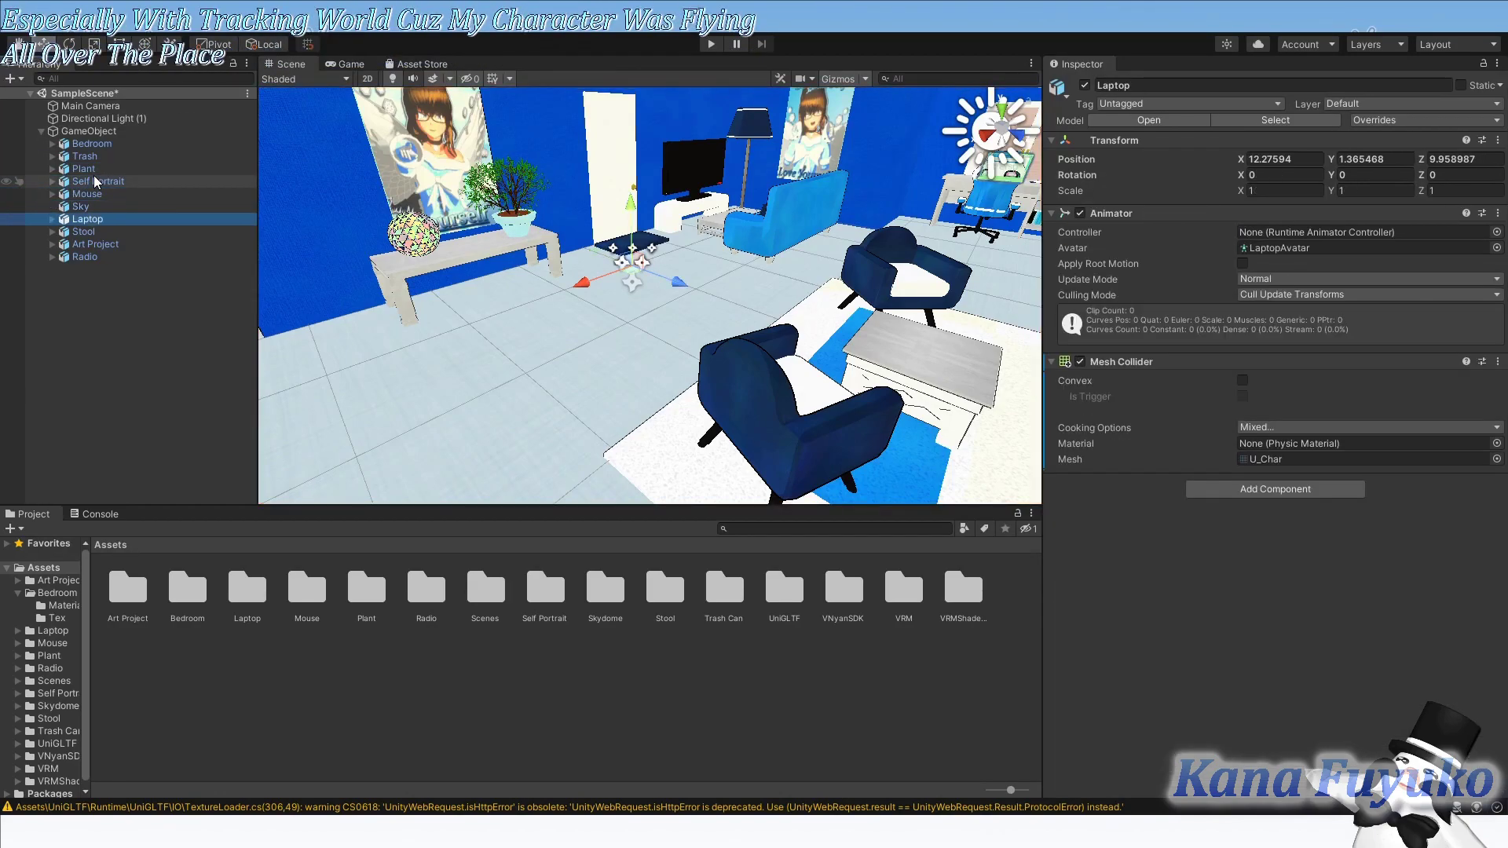
pyautogui.click(81, 207)
pyautogui.moveTo(550, 314); pyautogui.dragTo(507, 337, button='right')
pyautogui.click(102, 144)
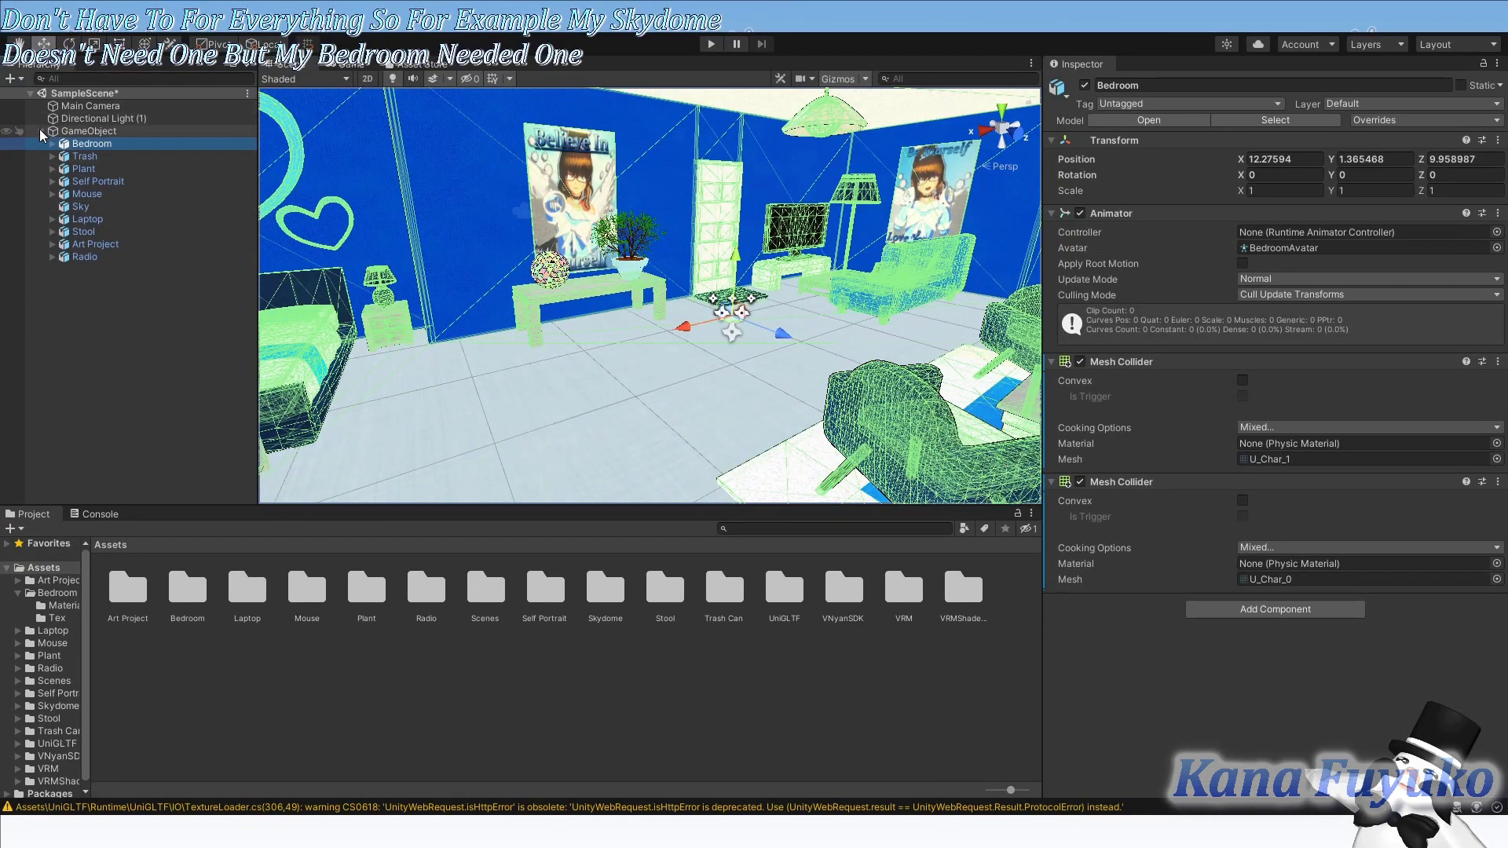
# Add the World script to the parent GameObject and set its Skybox Material to Skydome
pyautogui.click(41, 132)
pyautogui.click(73, 129)
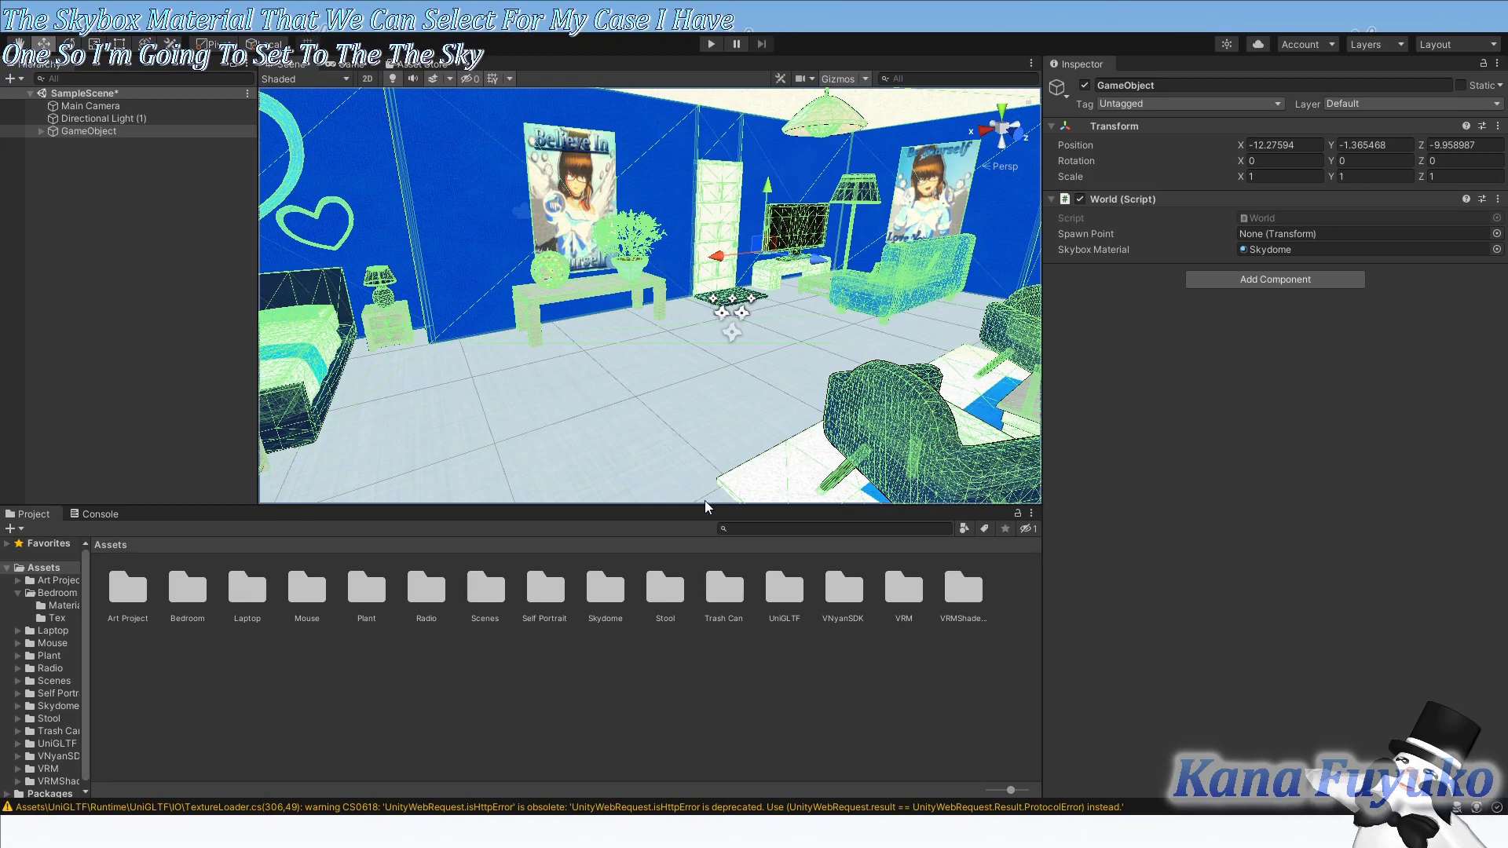
pyautogui.click(185, 289)
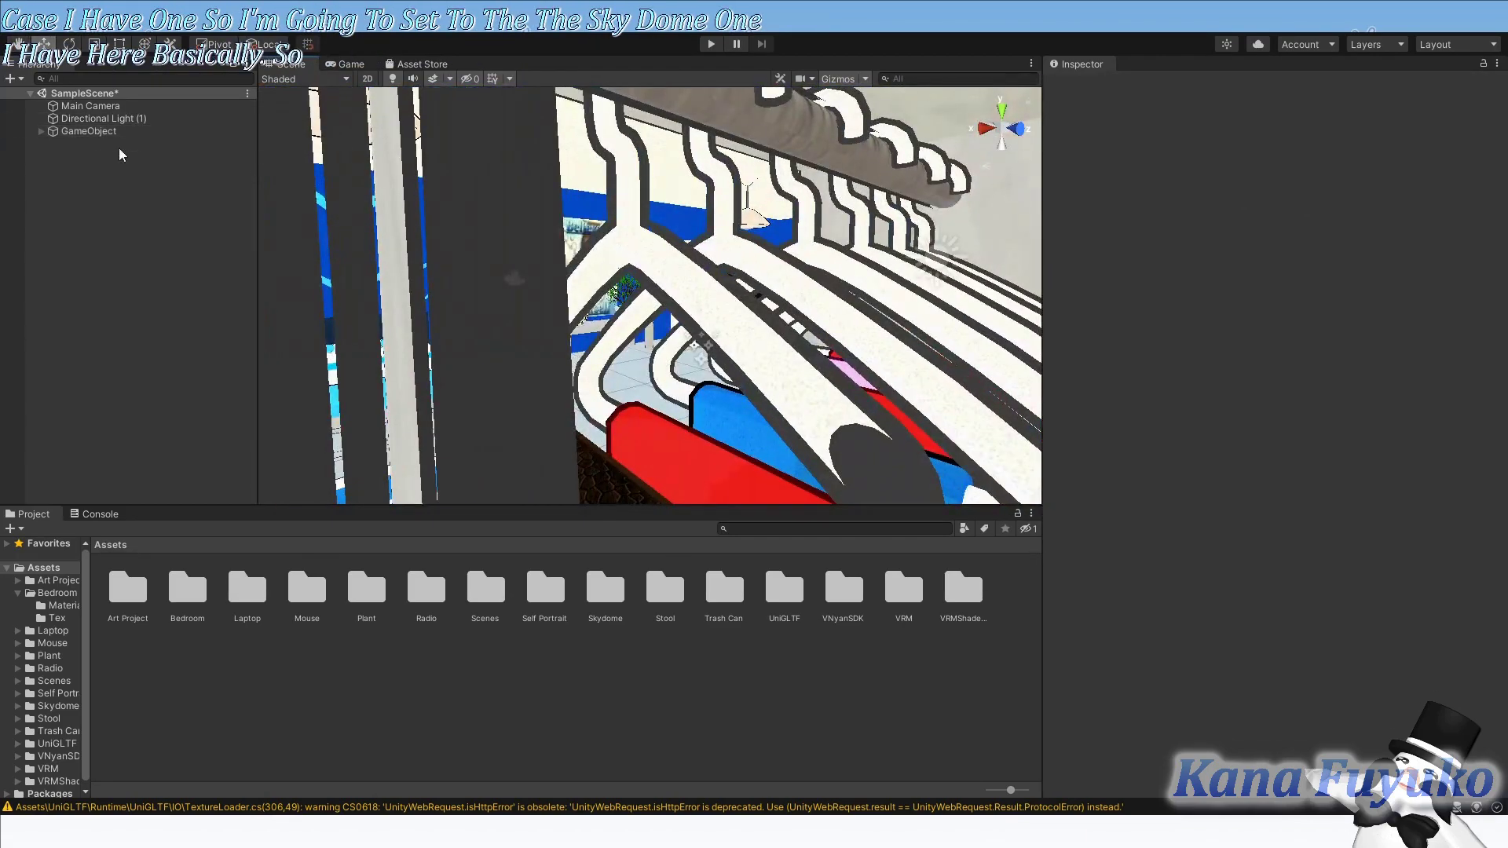
# Delete the Sky object from the parent GameObject in the scene
pyautogui.click(40, 131)
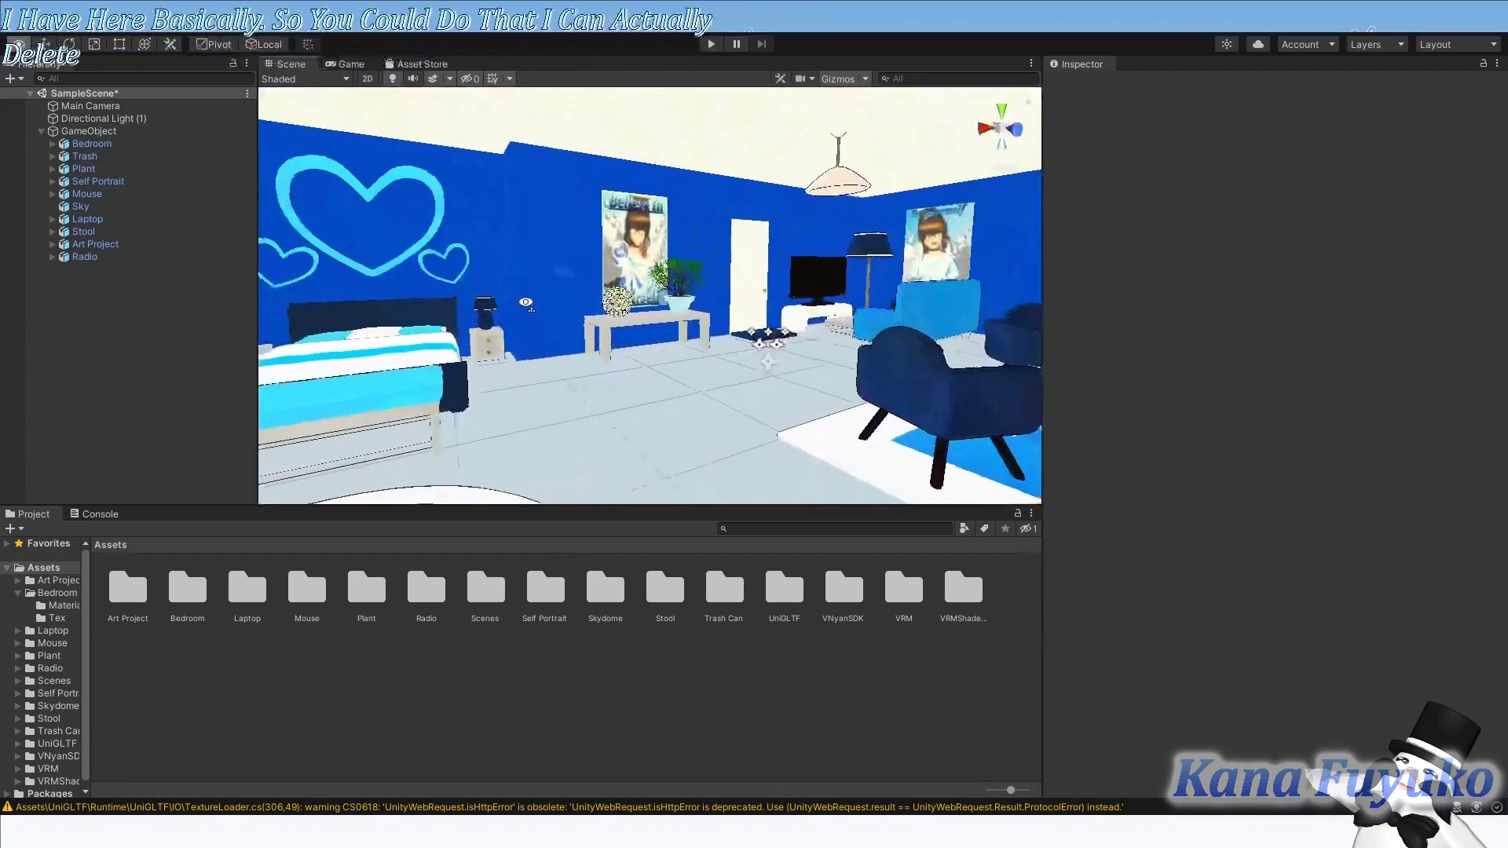
pyautogui.moveTo(526, 304); pyautogui.dragTo(518, 299, button='right')
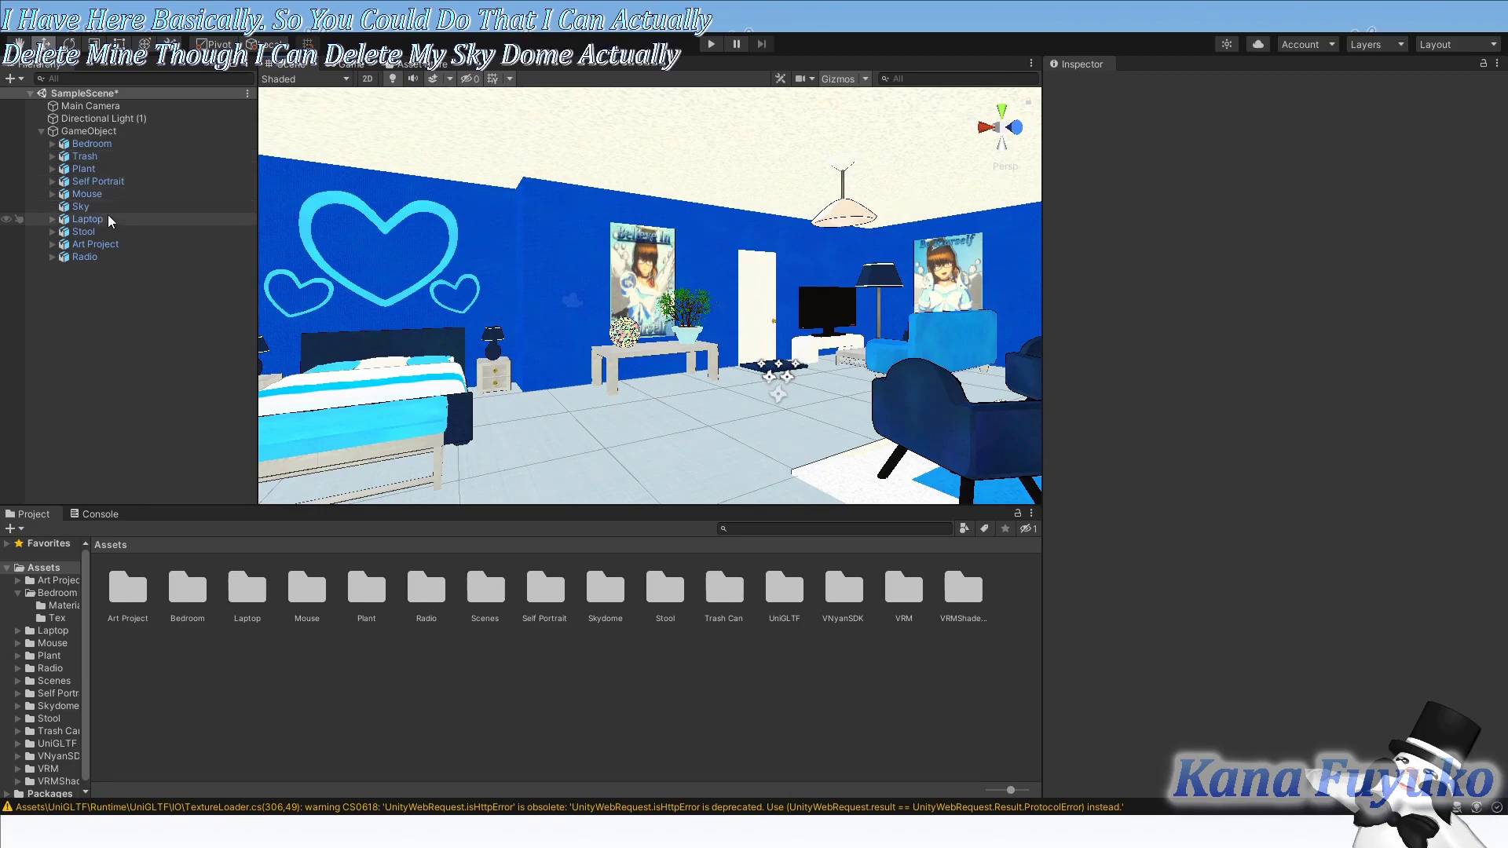
pyautogui.click(100, 243)
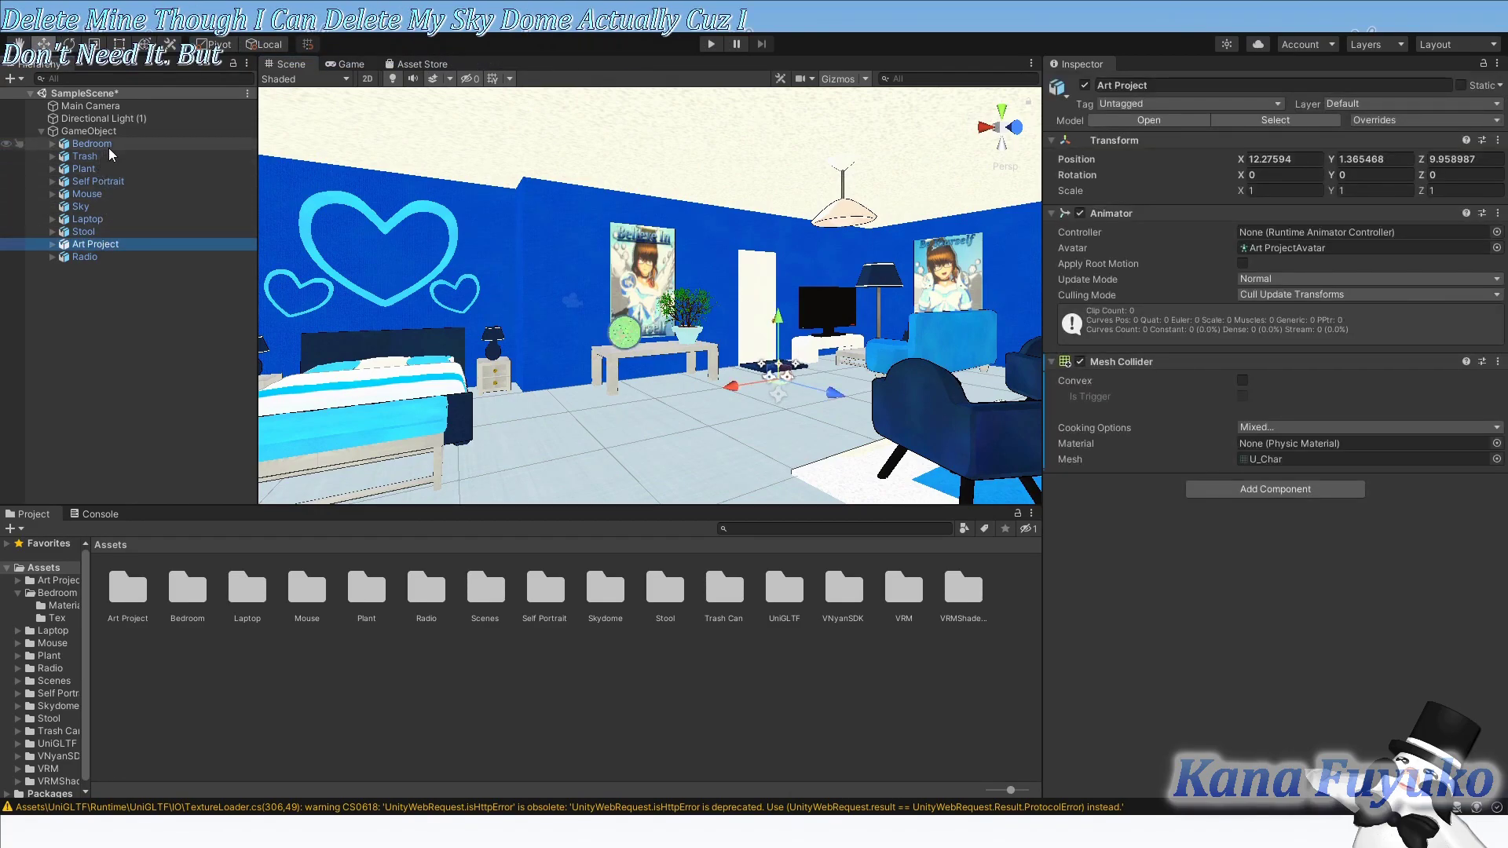
pyautogui.moveTo(464, 251); pyautogui.dragTo(471, 241, button='right')
pyautogui.scroll(-10, 471, 241)
pyautogui.click(720, 148)
pyautogui.moveTo(720, 148); pyautogui.dragTo(3, 398, button='right')
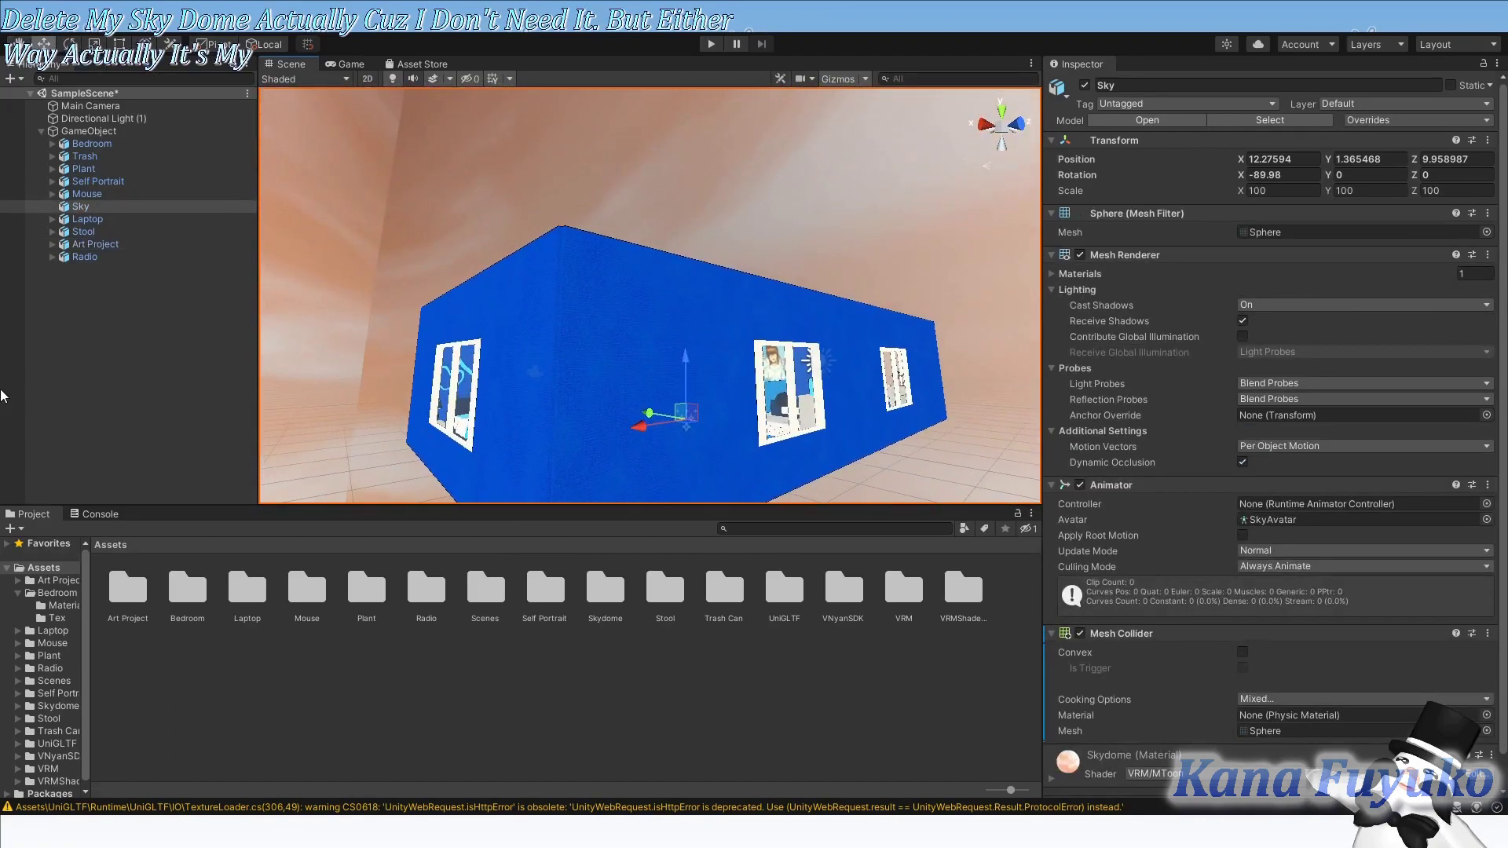
pyautogui.press('Delete')
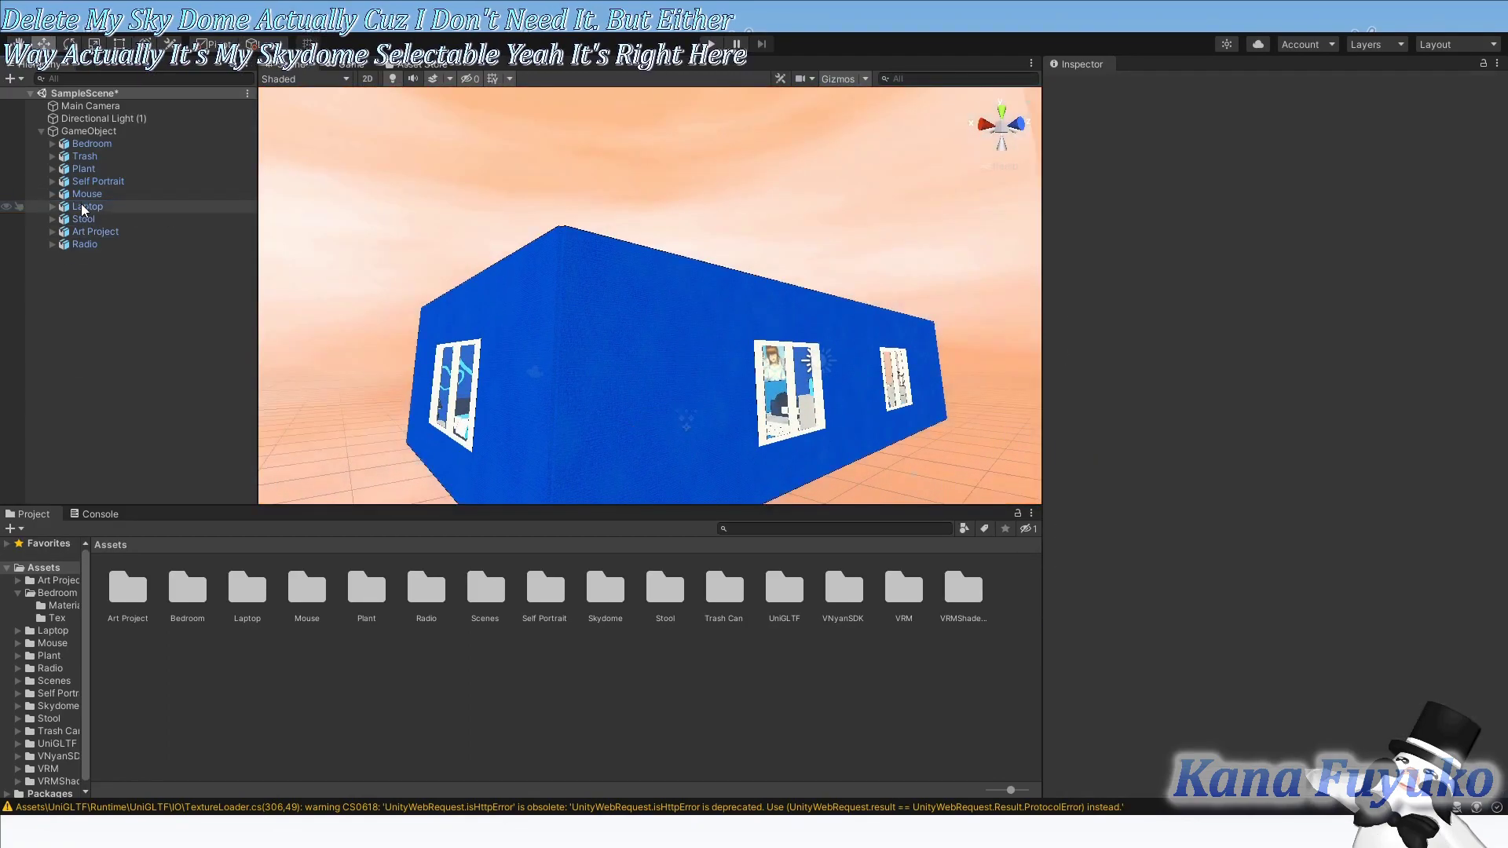
# Clear the Skybox Material assigned in the parent GameObject's World script
pyautogui.doubleClick(73, 129)
pyautogui.moveTo(581, 369); pyautogui.dragTo(618, 319, button='right')
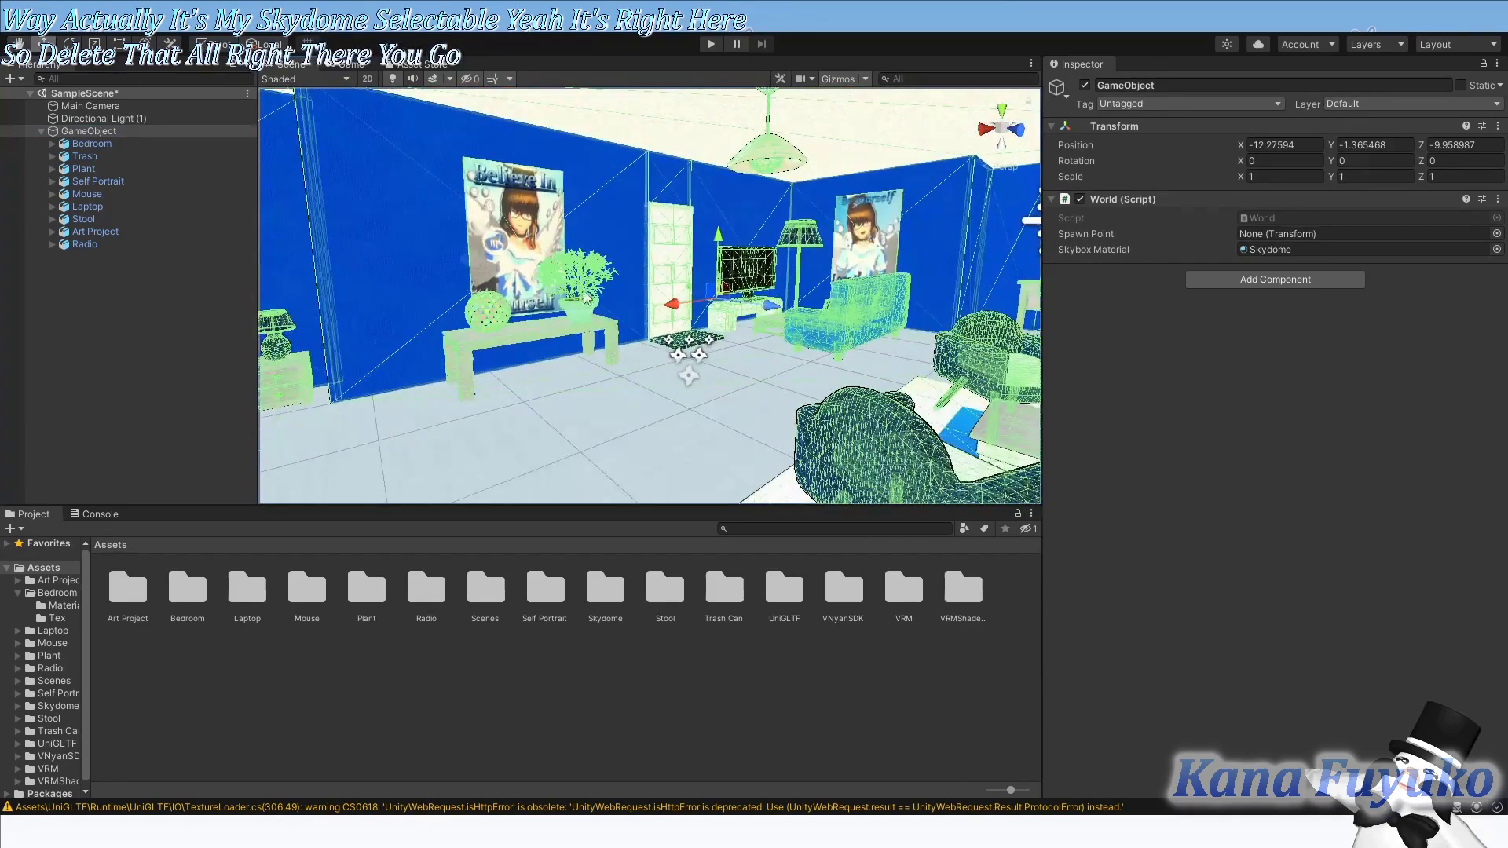
pyautogui.moveTo(1021, 249); pyautogui.dragTo(1013, 252, button='right')
pyautogui.click(1285, 248)
pyautogui.press('Delete')
pyautogui.moveTo(291, 346); pyautogui.dragTo(691, 378, button='right')
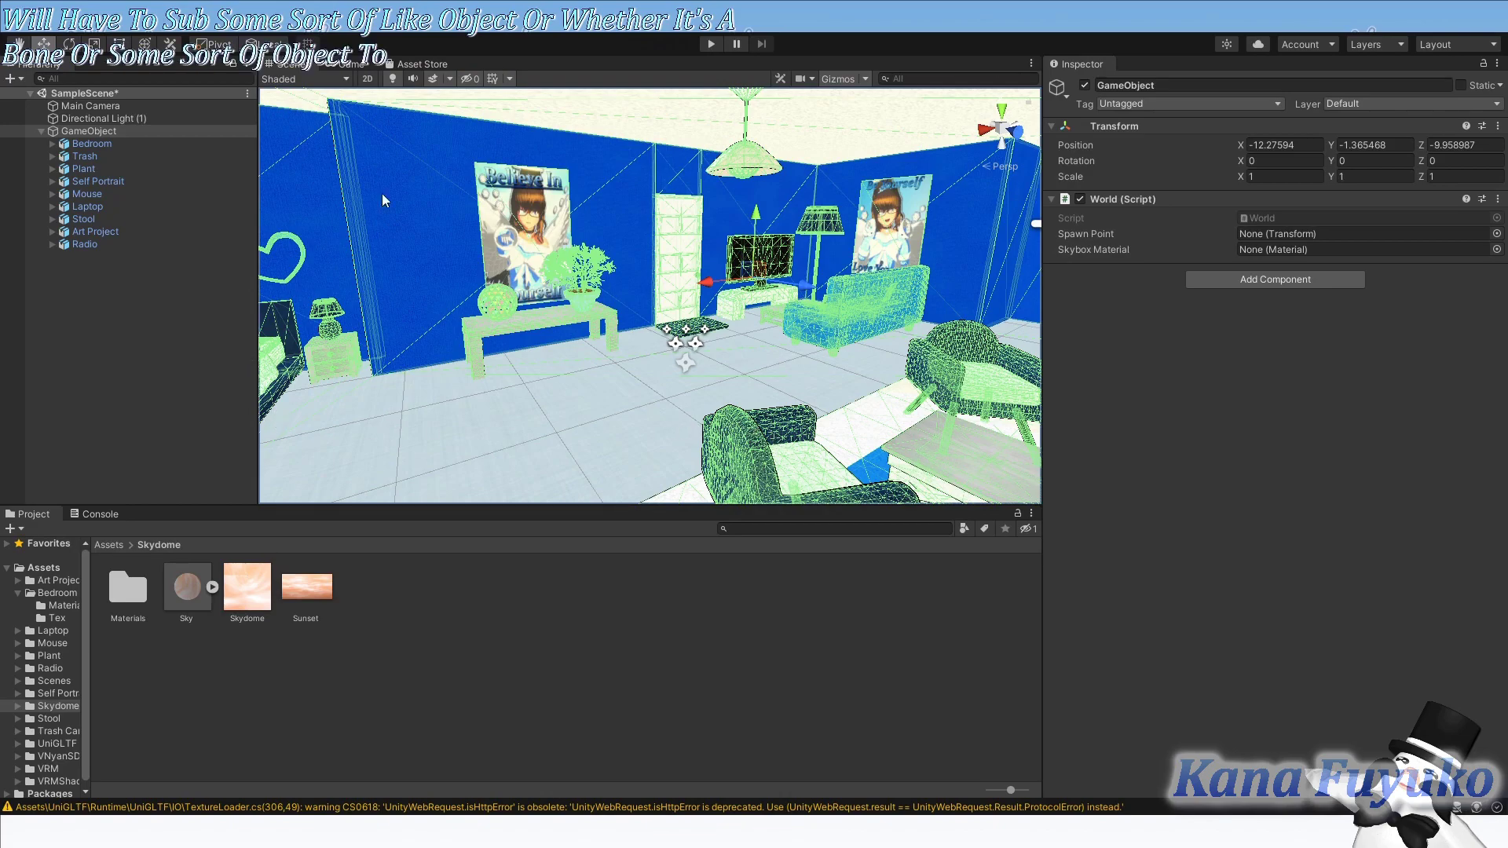
# Create a sphere in the scene and set its position to 0, 0, 0
pyautogui.moveTo(357, 219); pyautogui.dragTo(519, 227, button='right')
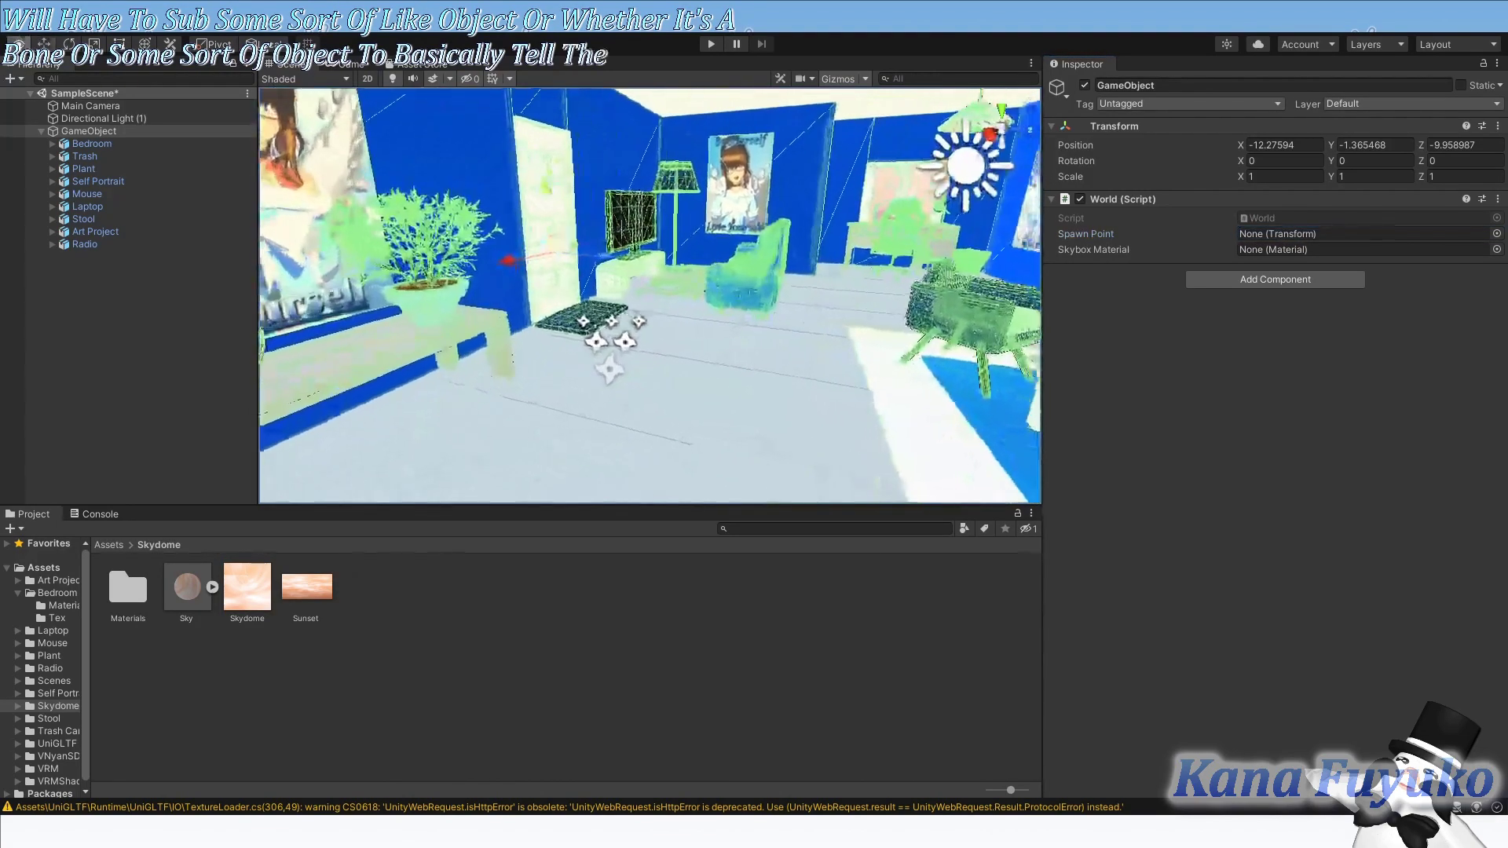
pyautogui.moveTo(666, 331); pyautogui.dragTo(597, 330, button='right')
pyautogui.click(139, 303)
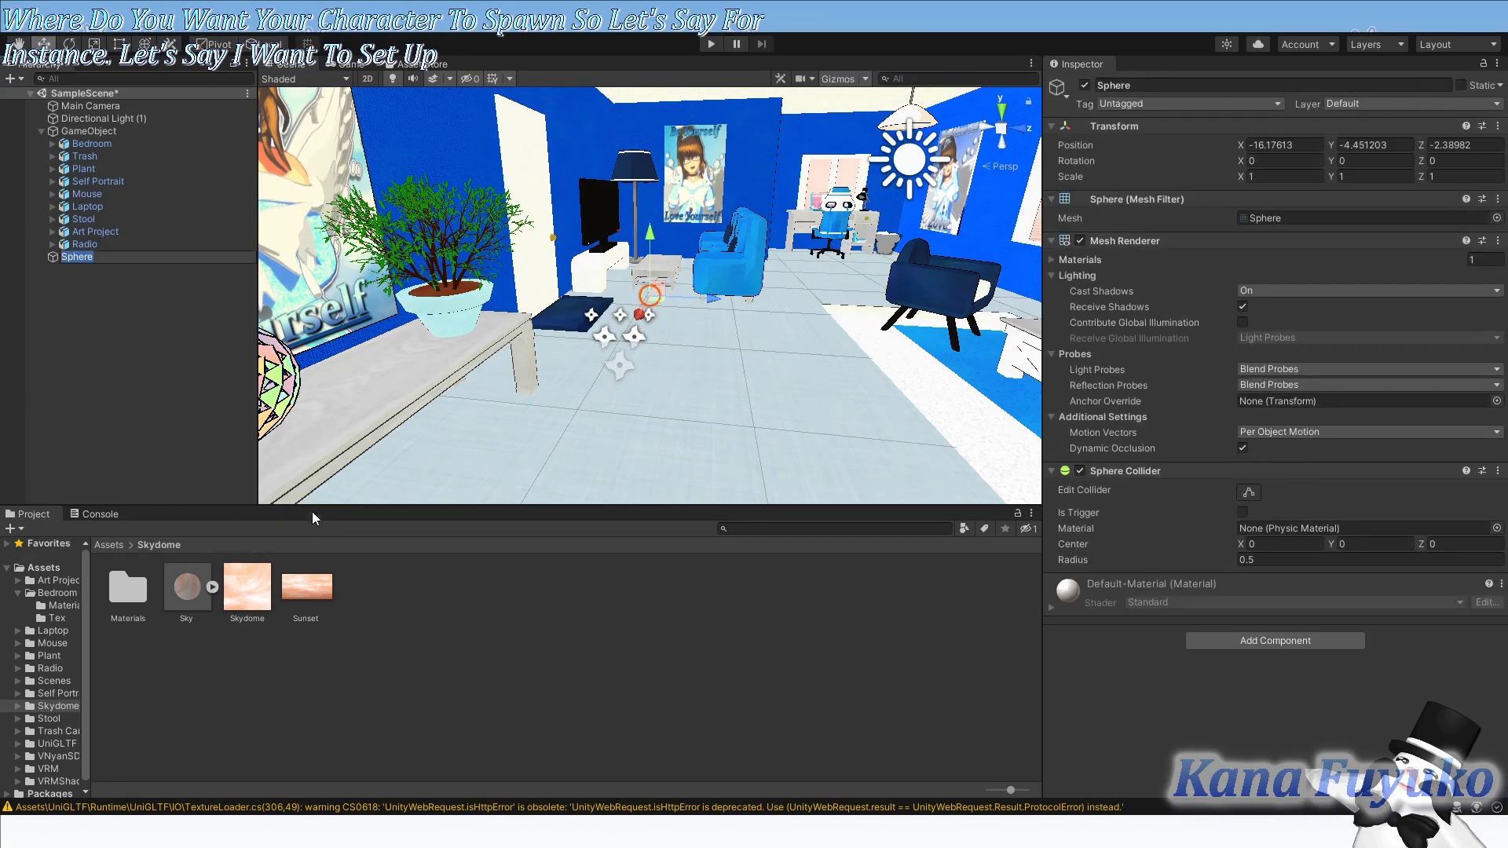
pyautogui.click(1279, 142)
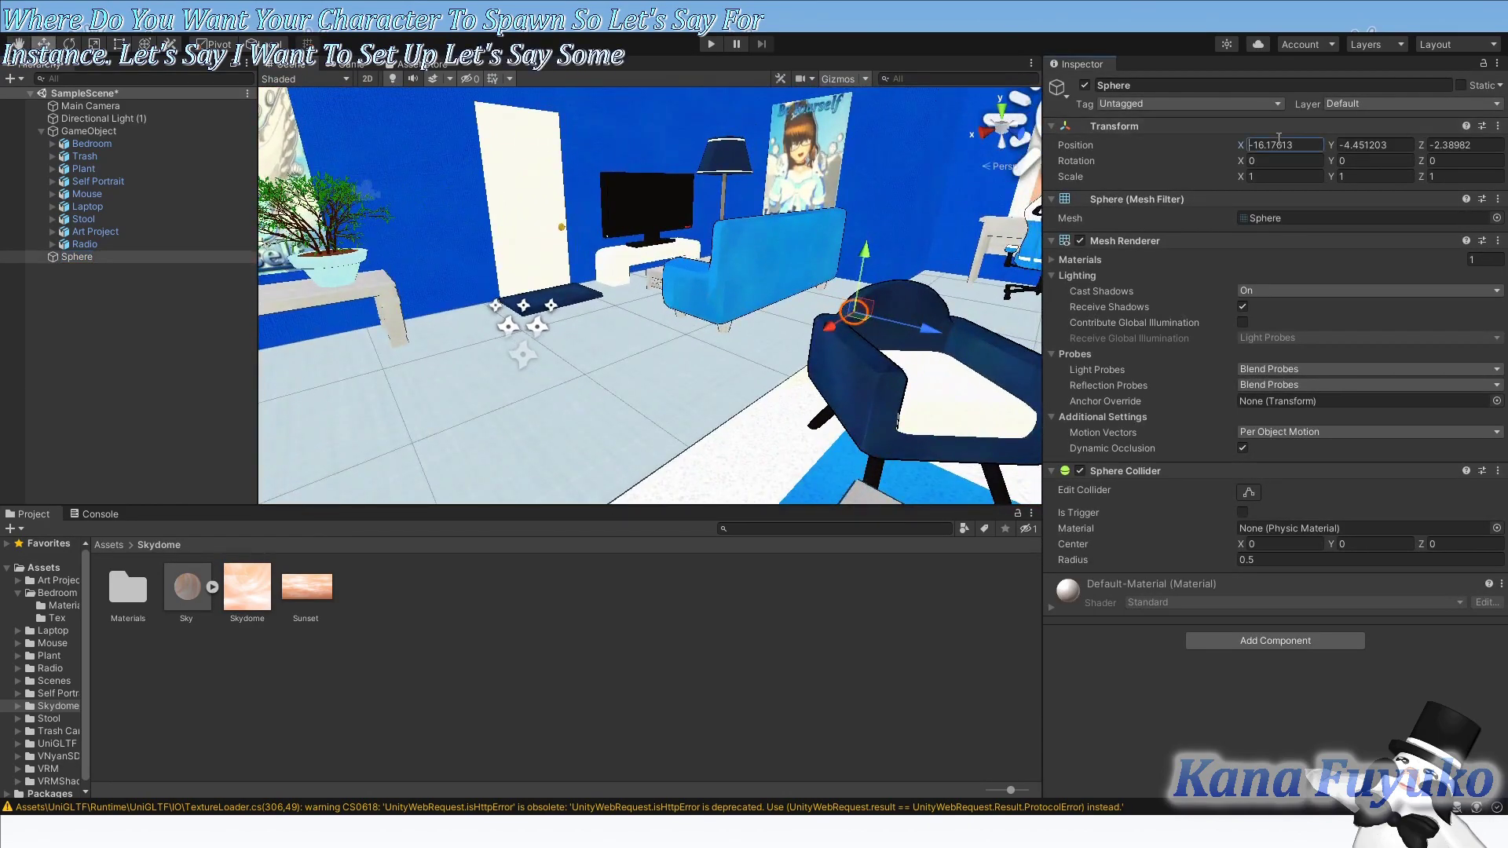
pyautogui.write('0')
pyautogui.press('Tab')
pyautogui.write('0')
pyautogui.press('Tab')
pyautogui.write('0')
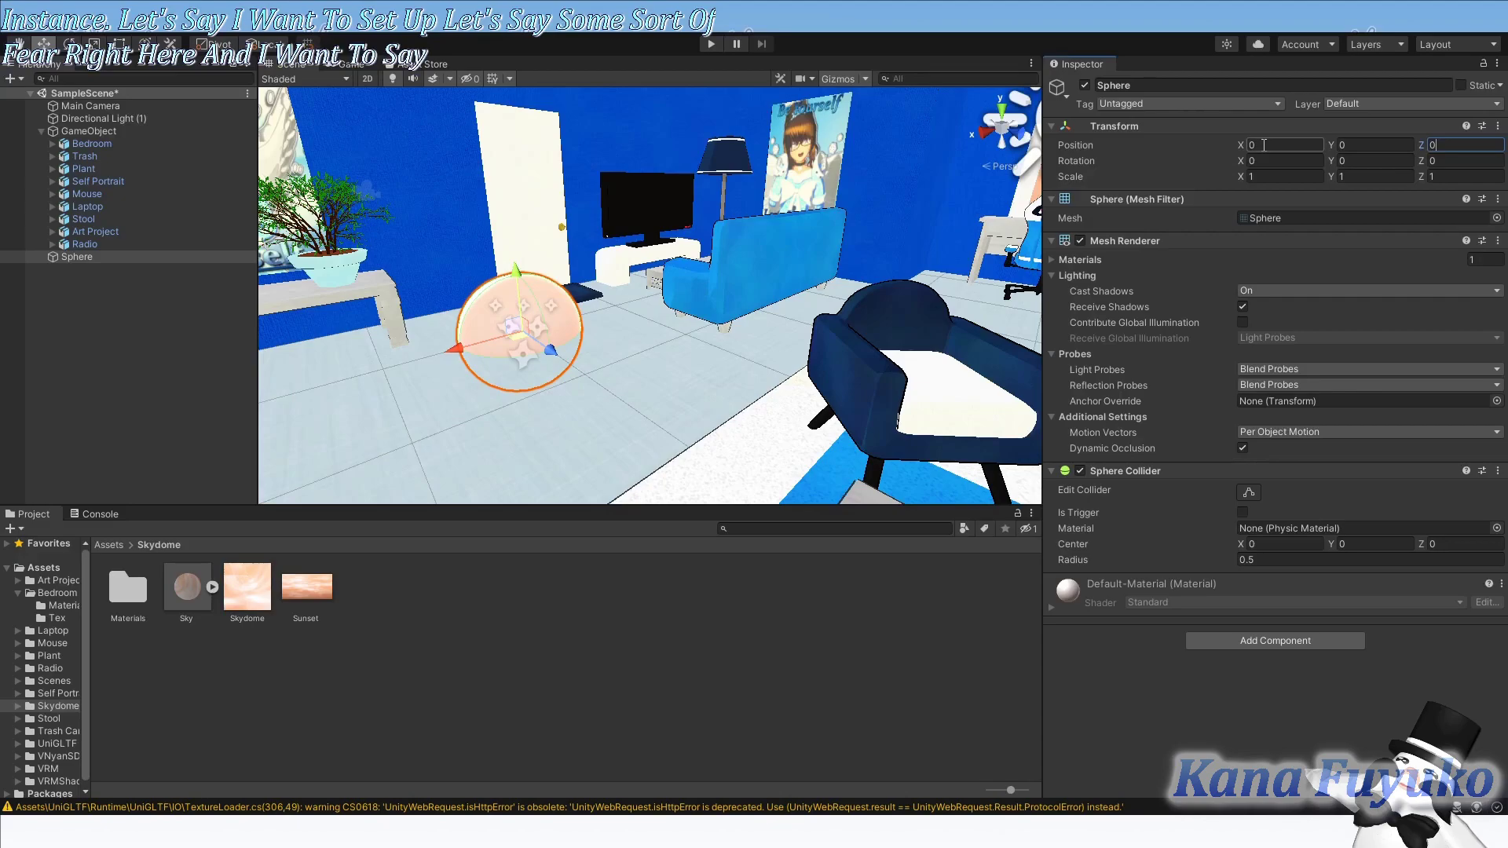
pyautogui.click(107, 545)
pyautogui.moveTo(542, 409); pyautogui.dragTo(565, 396, button='right')
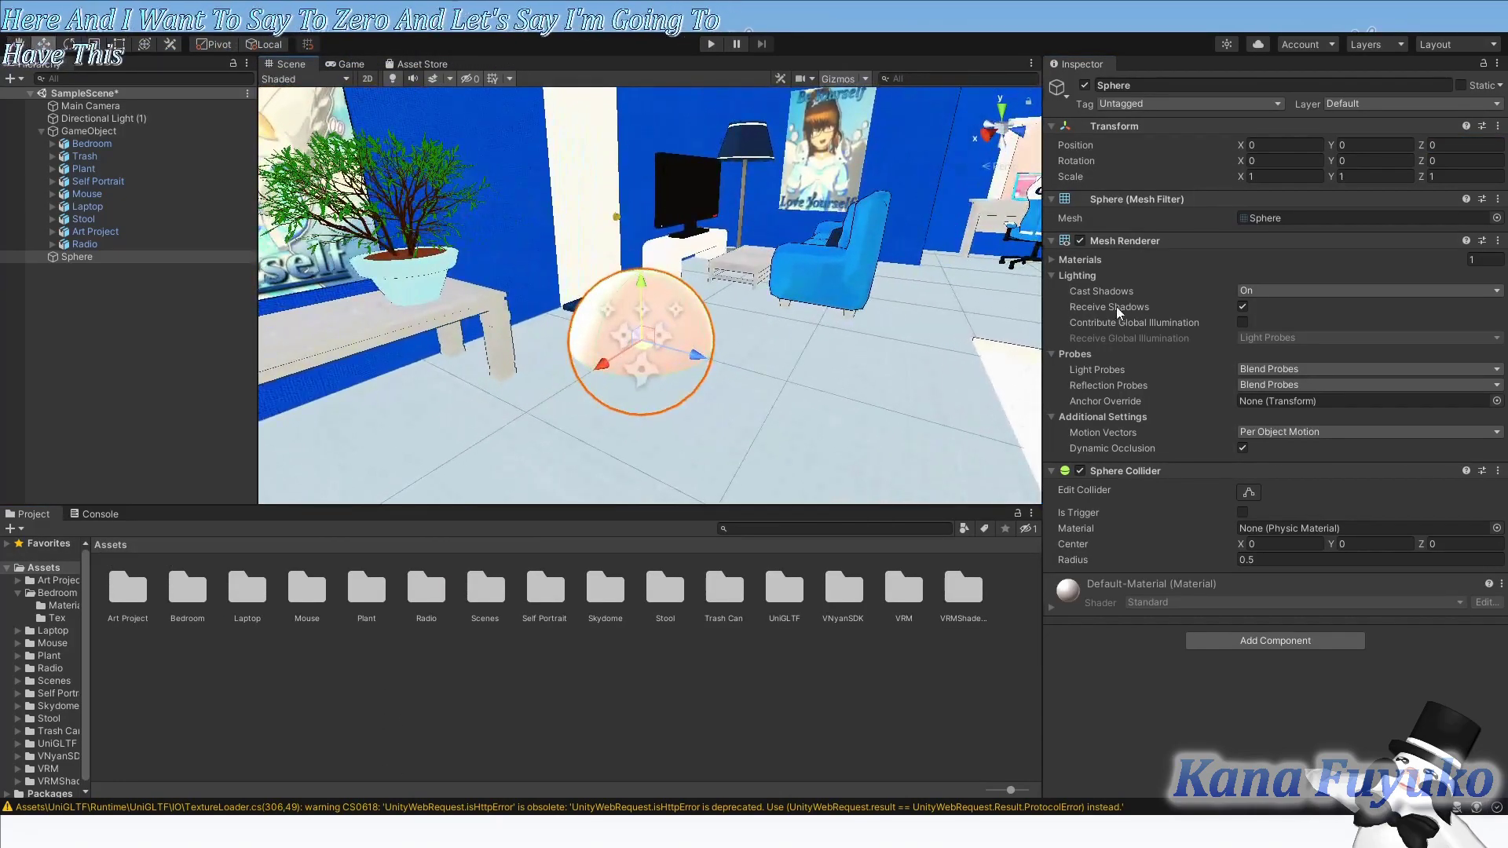
# Deactivate the sphere and nest it under the parent GameObject
pyautogui.click(1084, 85)
pyautogui.moveTo(77, 256); pyautogui.dragTo(83, 141)
pyautogui.click(89, 131)
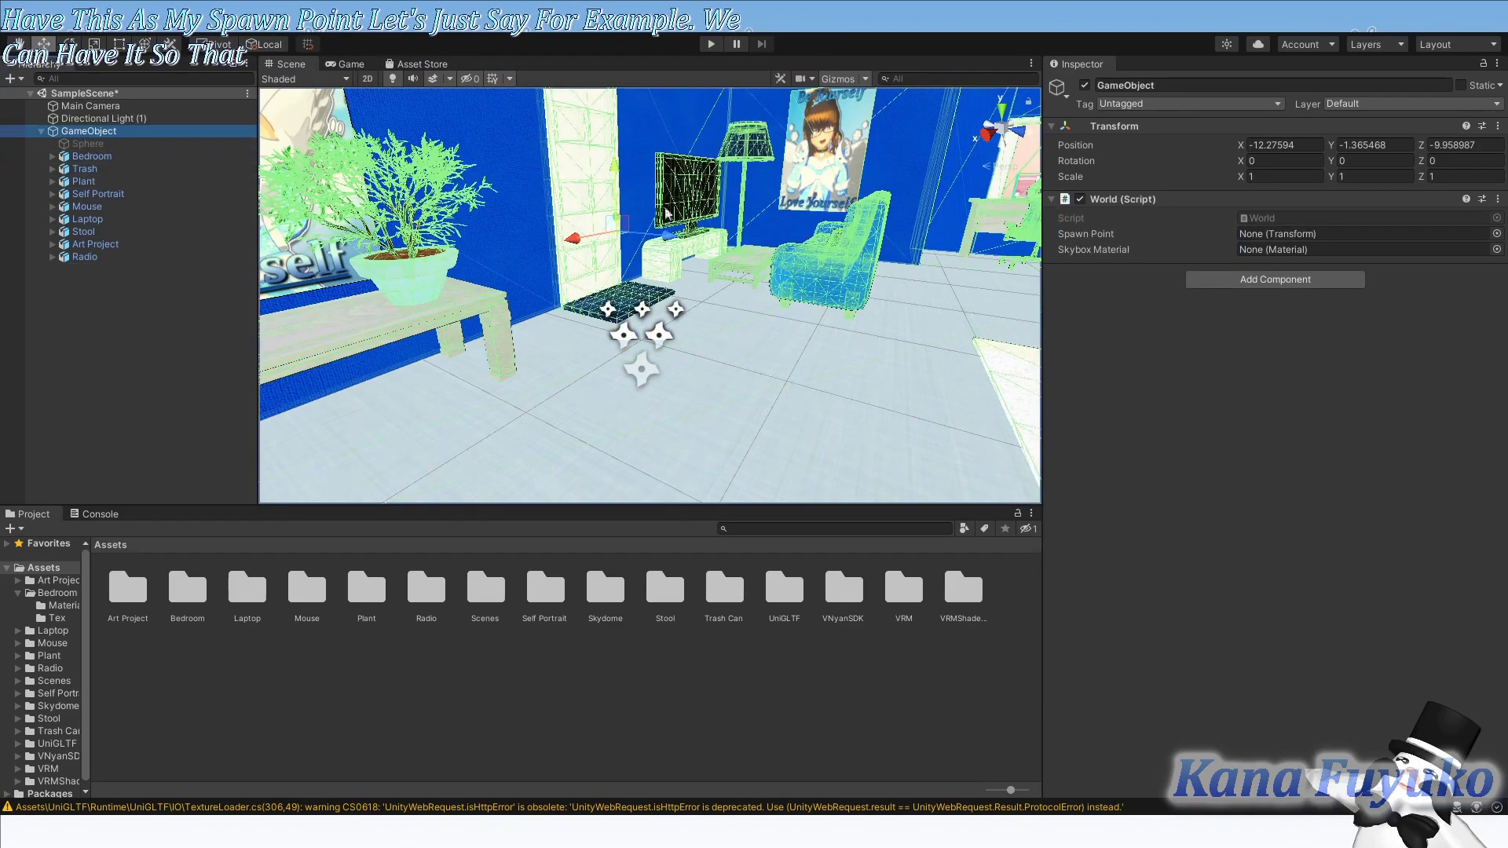
# Try the sphere as the Spawn Point of the World script, and undo the assignment
pyautogui.click(1382, 245)
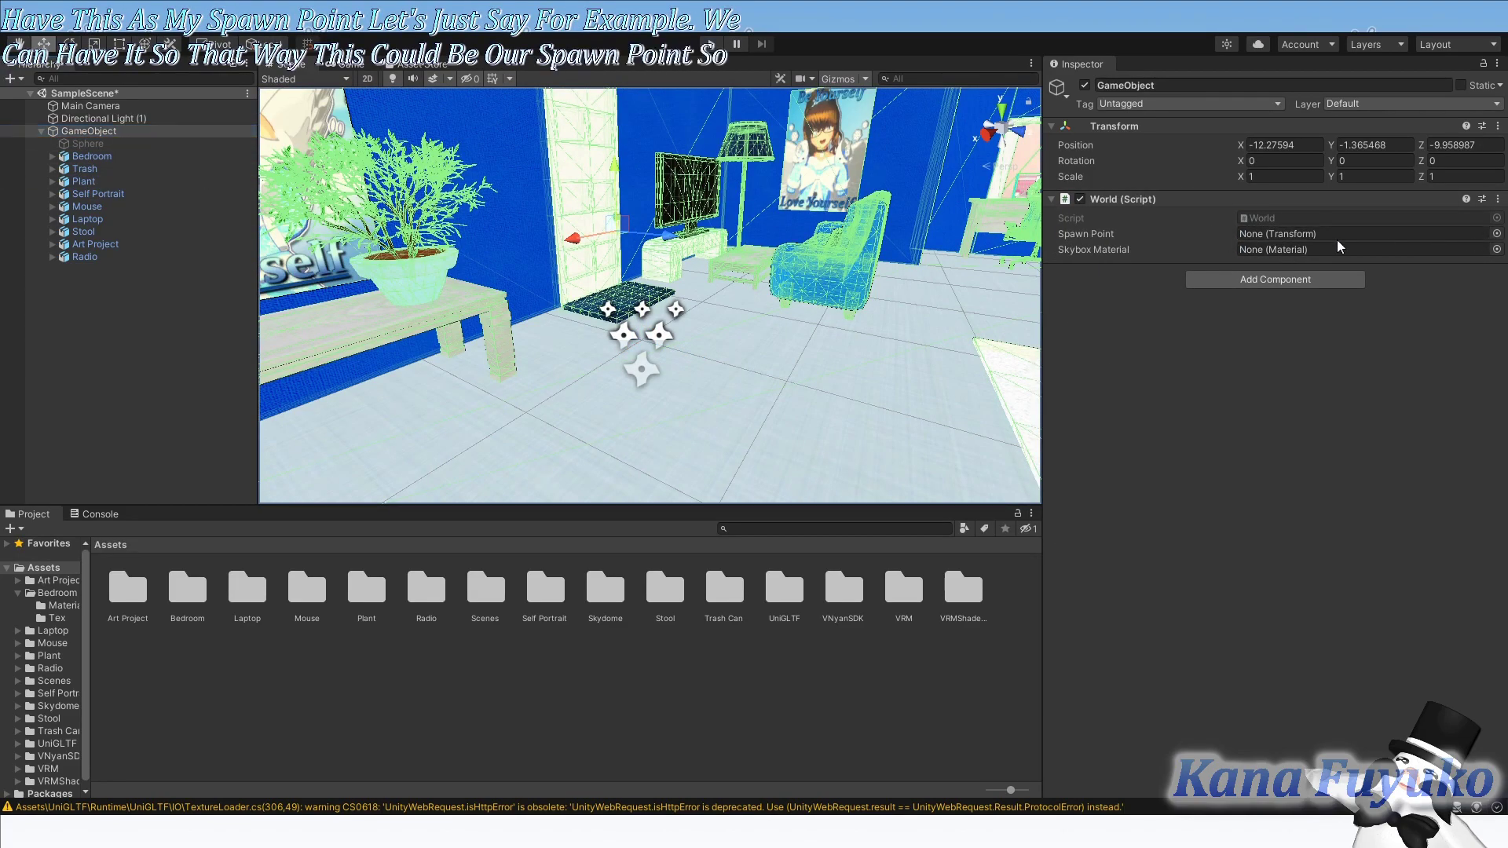
pyautogui.click(134, 307)
pyautogui.click(86, 131)
pyautogui.moveTo(88, 142); pyautogui.dragTo(1235, 237)
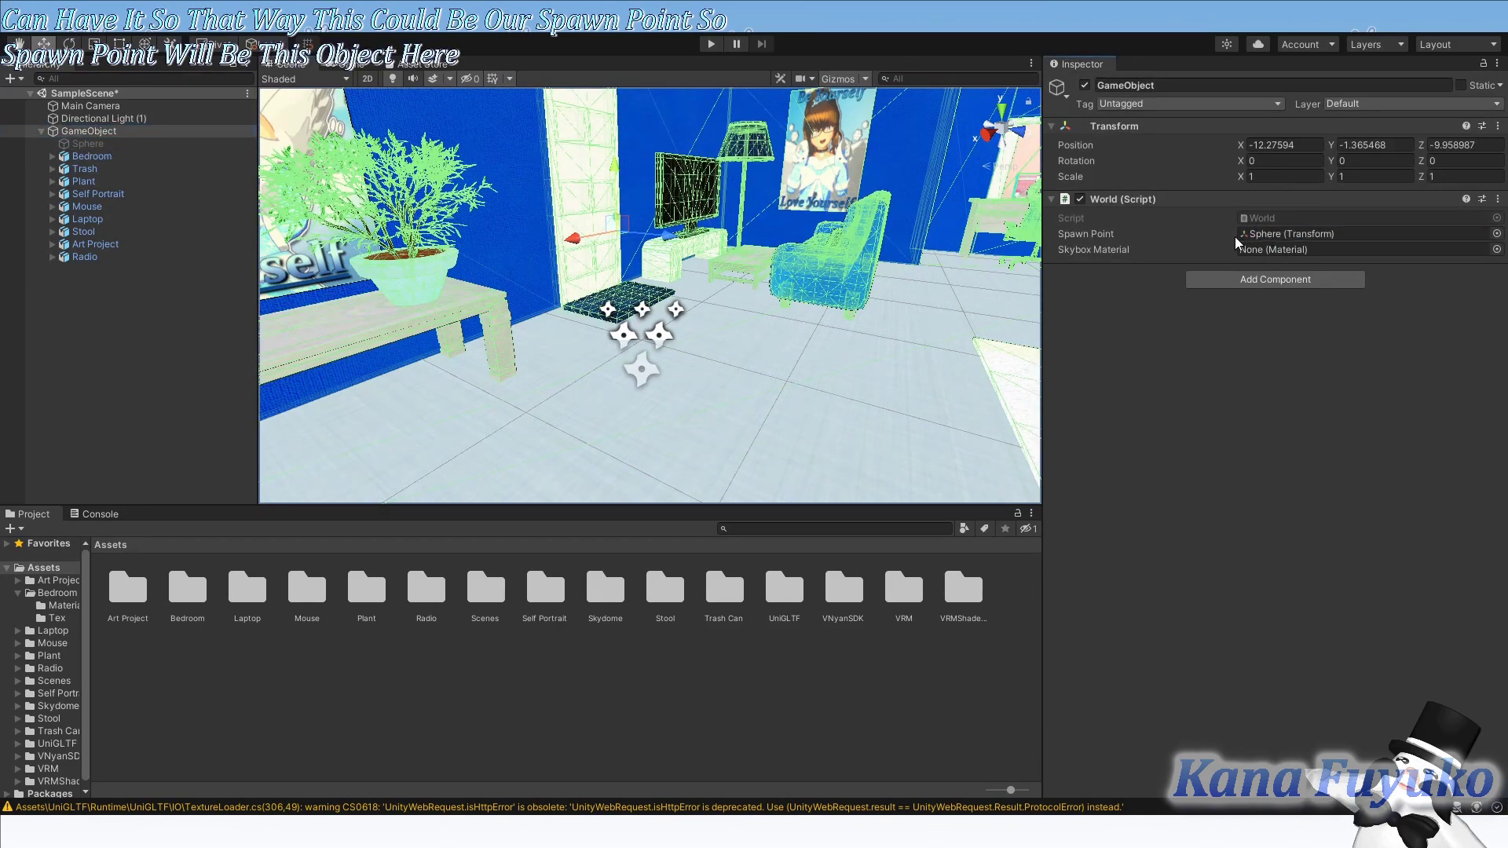
pyautogui.hotkey('ctrl', 'z')
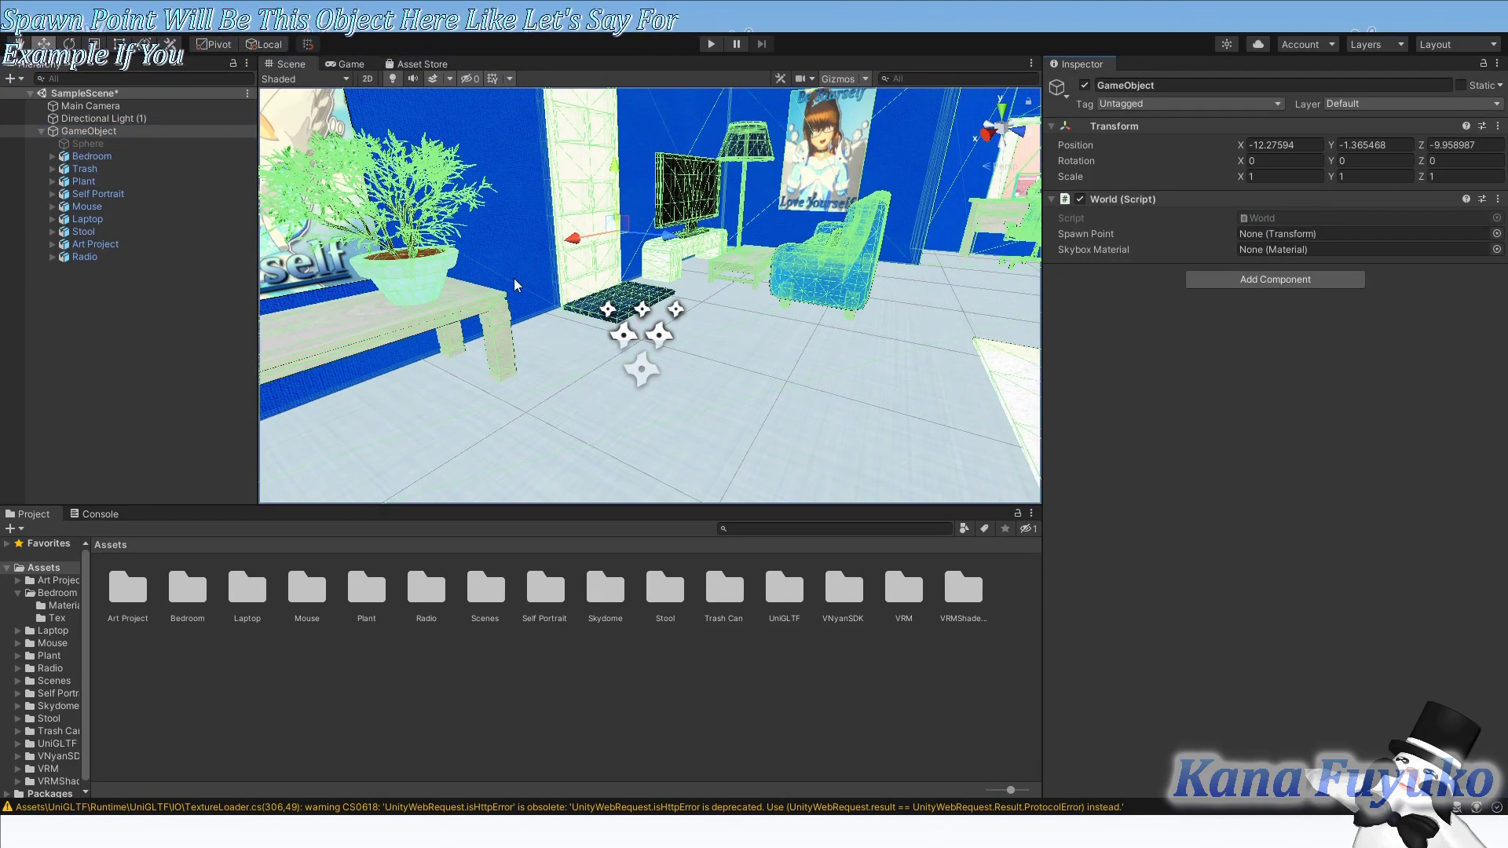
# Delete the inactive sphere nested under the parent GameObject
pyautogui.click(79, 130)
pyautogui.click(88, 142)
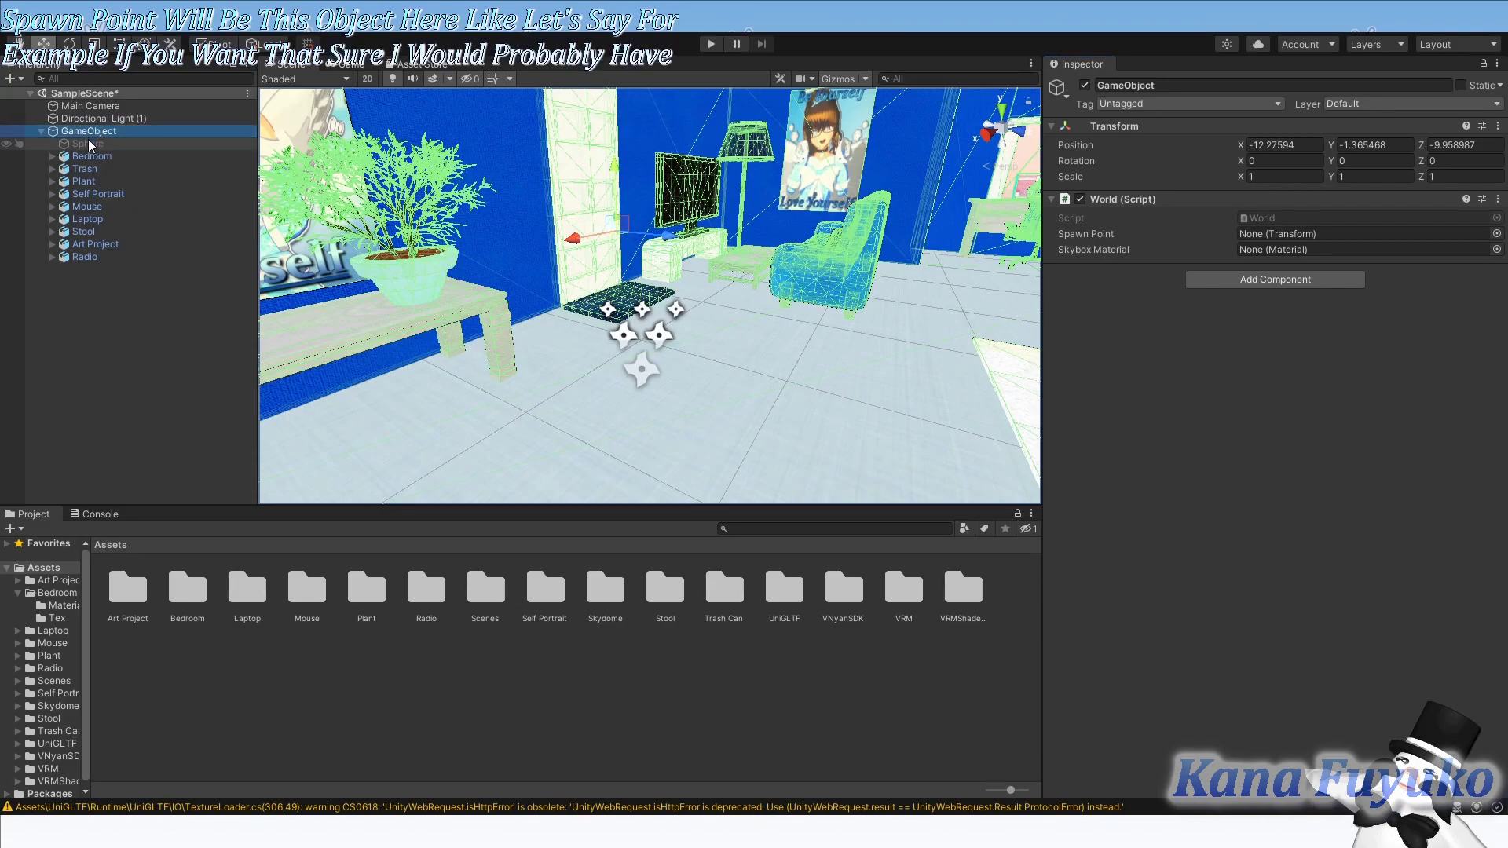
pyautogui.press('Delete')
# Assign the parent GameObject as the World script's Spawn Point and set its position to 0, 0, 0
pyautogui.click(75, 131)
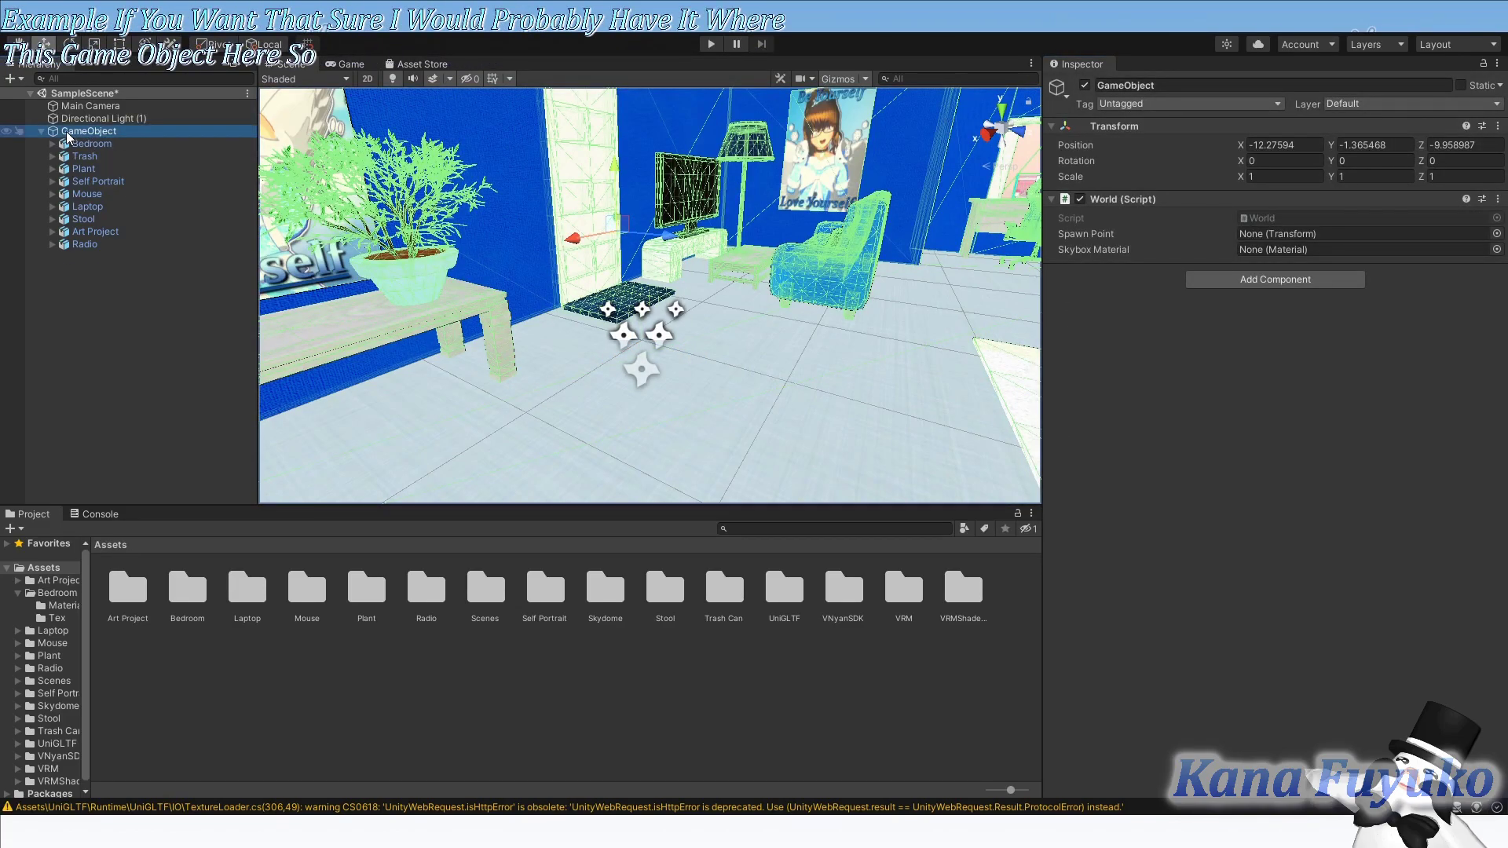
pyautogui.moveTo(633, 99); pyautogui.dragTo(1251, 234)
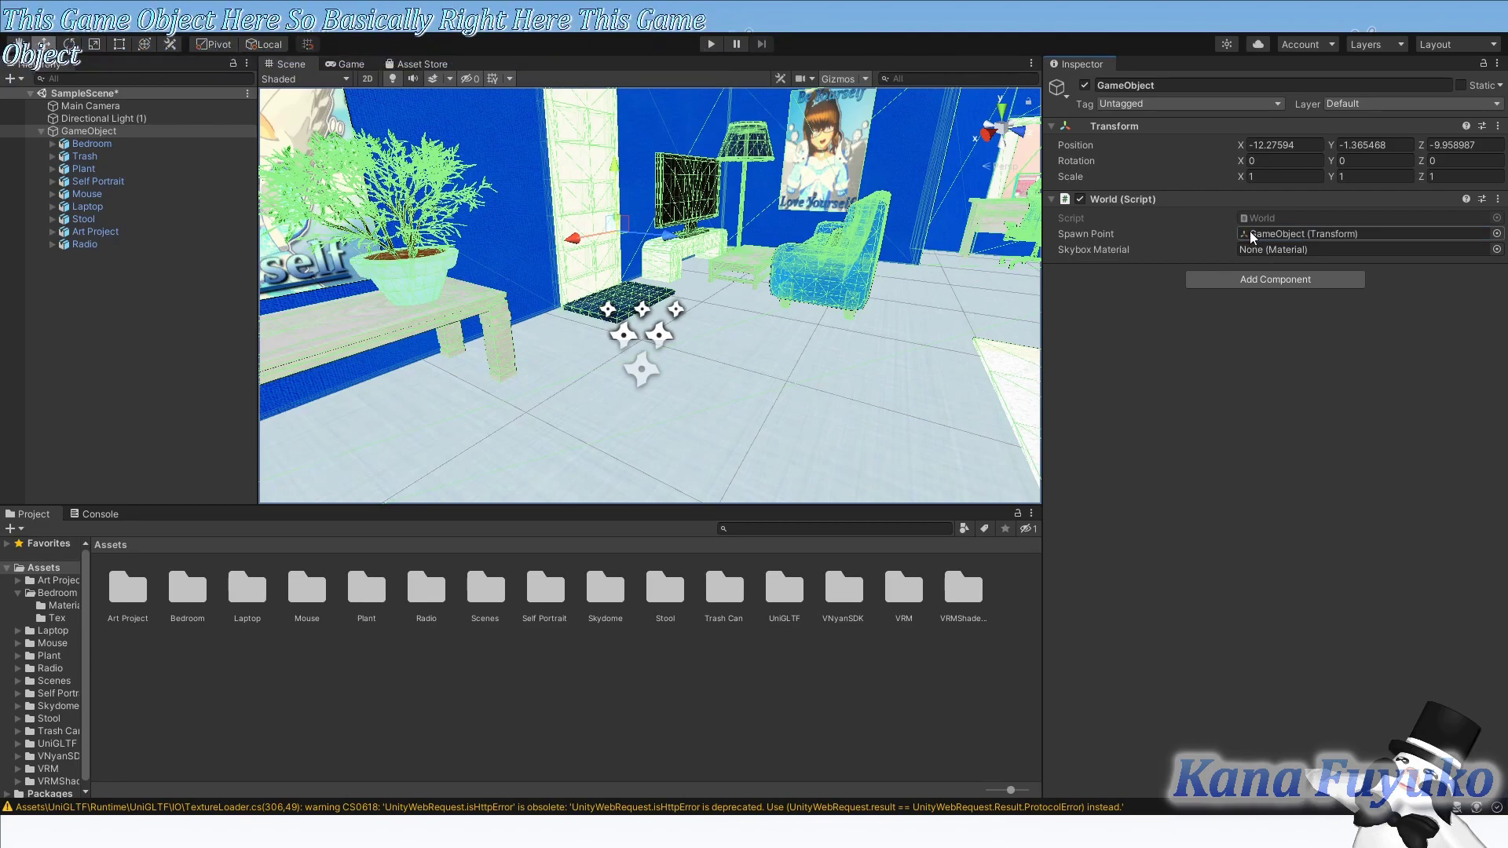
pyautogui.write('0')
pyautogui.press('Tab')
pyautogui.write('0')
pyautogui.press('Tab')
pyautogui.write('0')
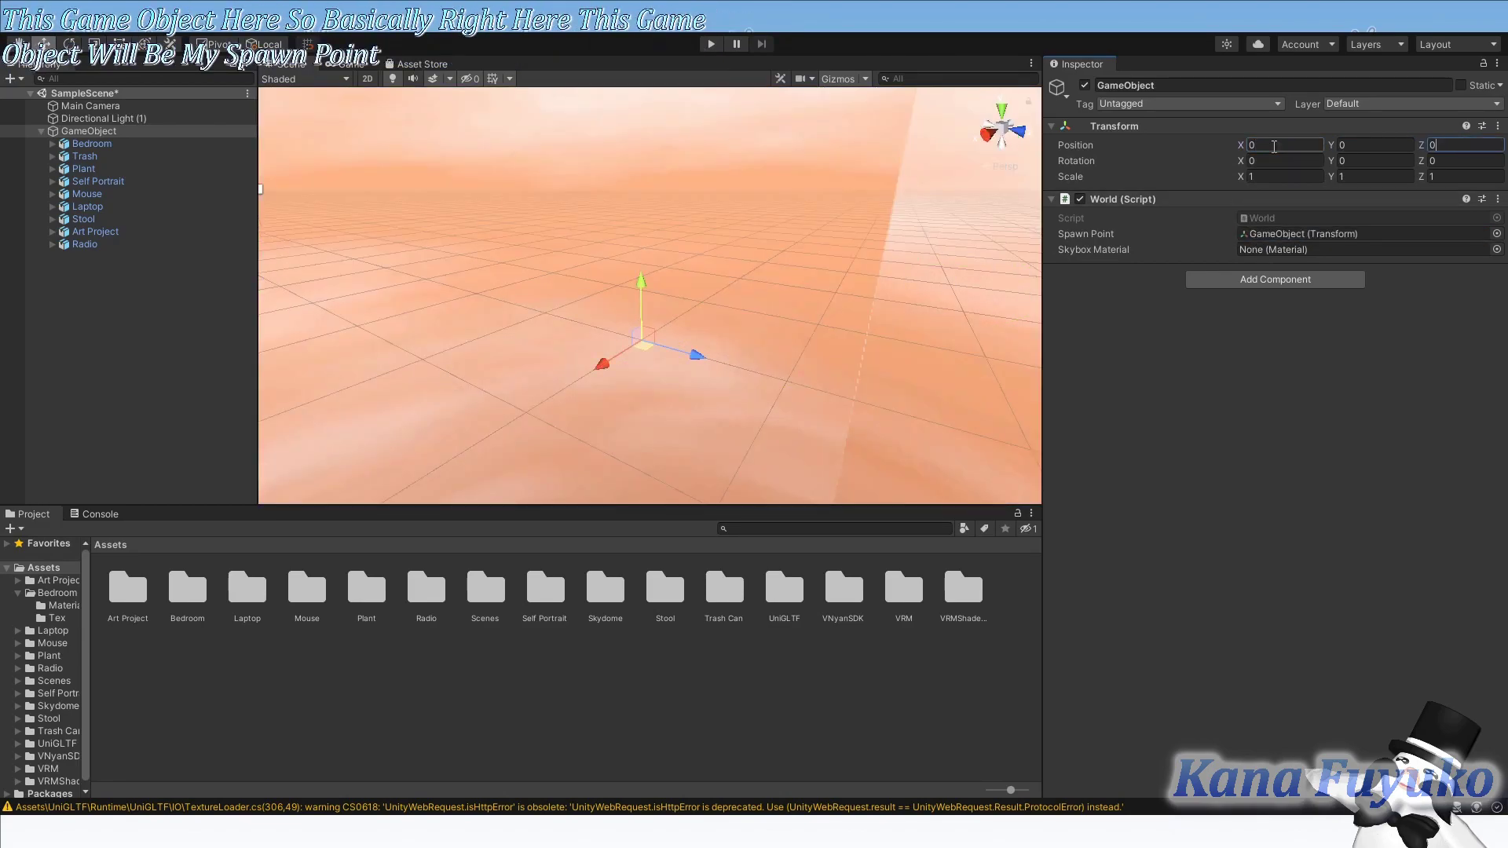
pyautogui.press('Return')
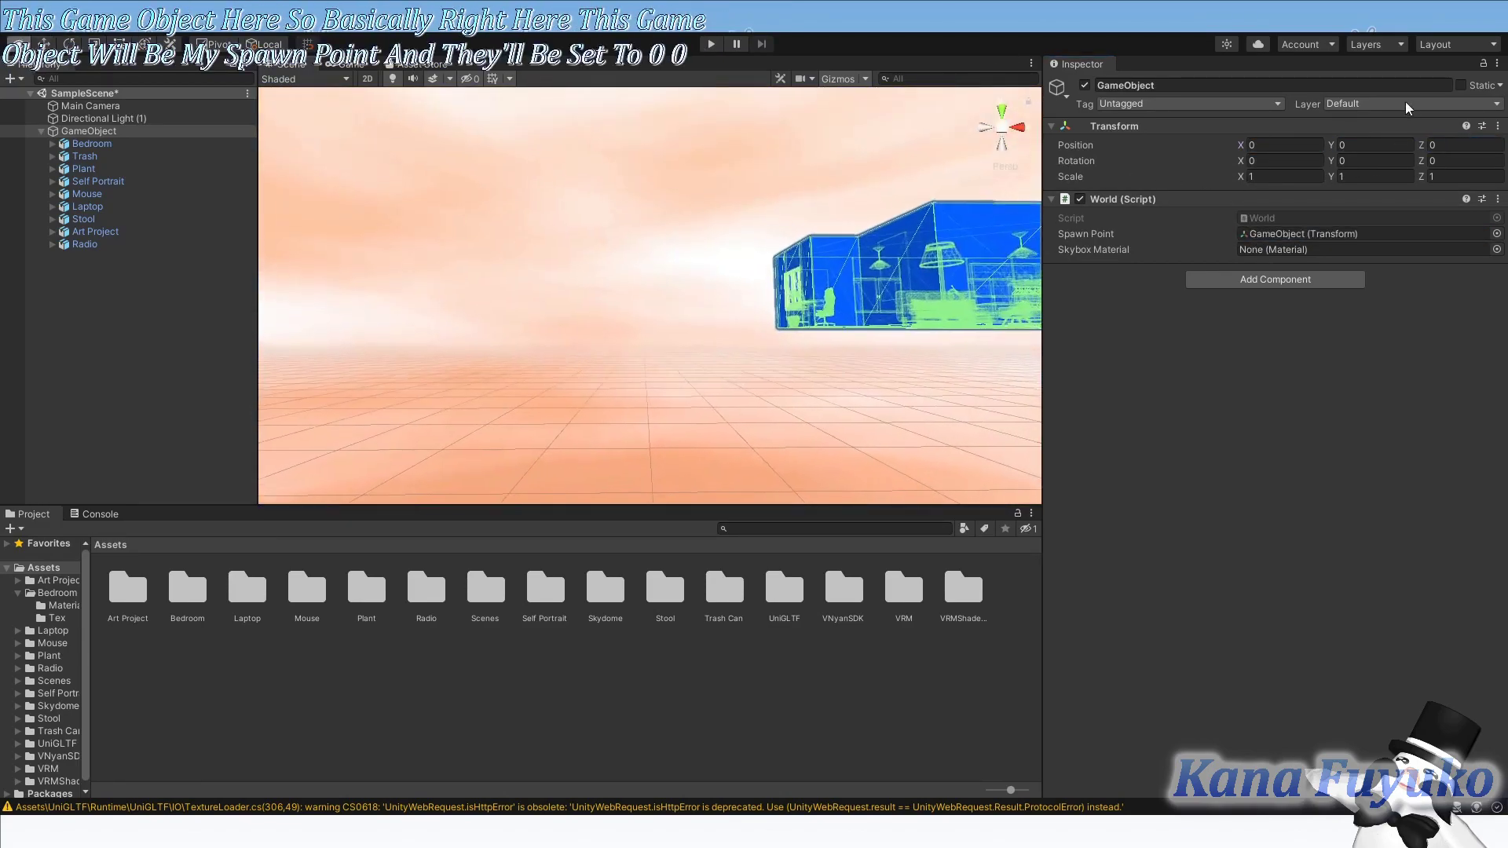
pyautogui.moveTo(861, 334); pyautogui.dragTo(919, 270)
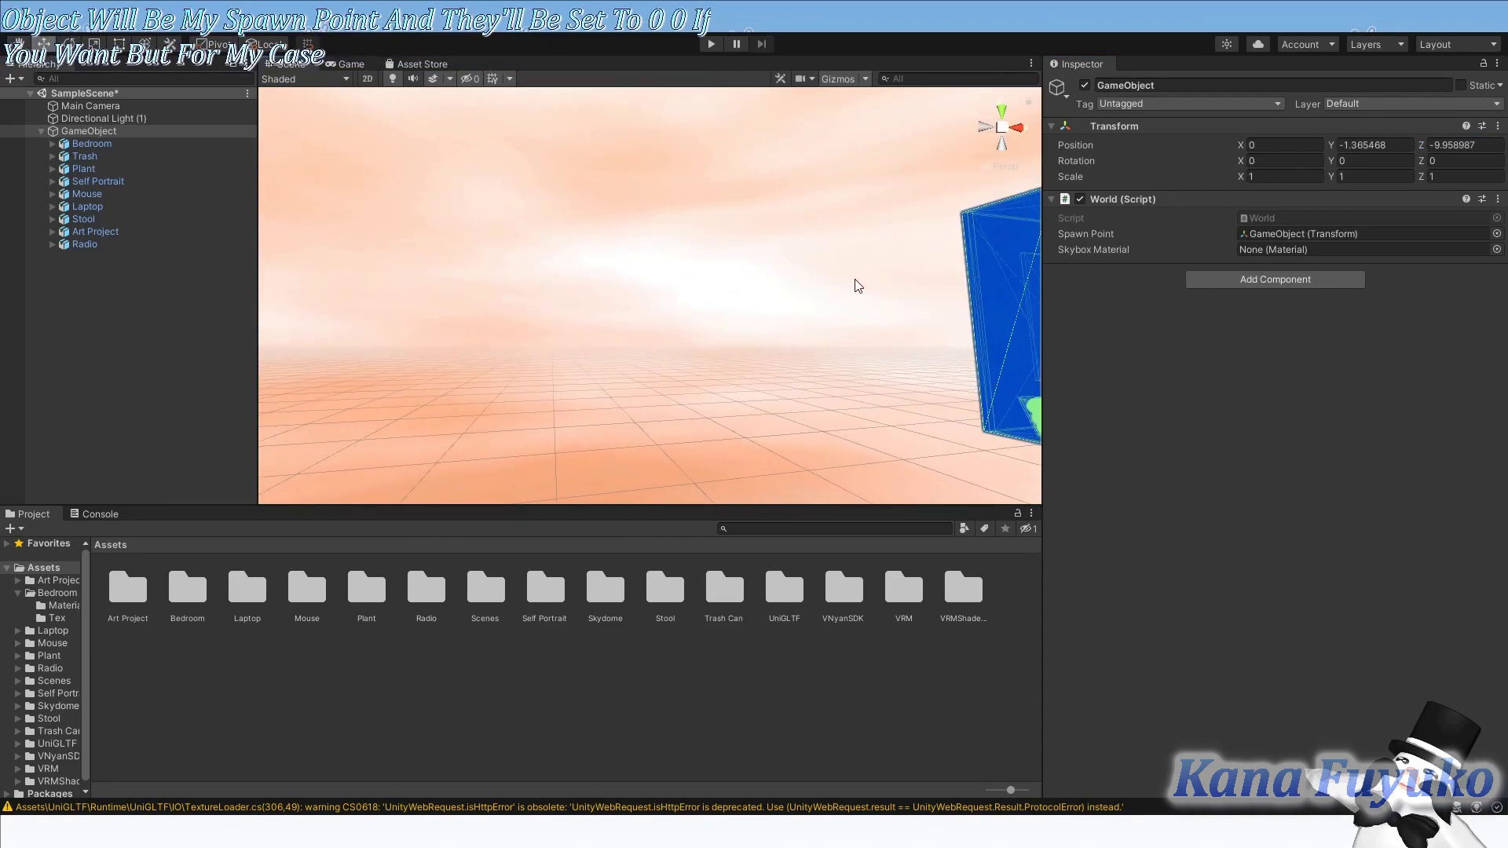
pyautogui.hotkey('ctrl', 'z')
pyautogui.moveTo(730, 276); pyautogui.dragTo(577, 396, button='right')
# Set the position of all the GameObject's children, from Bedroom through Radio, to 0, 0, 0
pyautogui.click(78, 144)
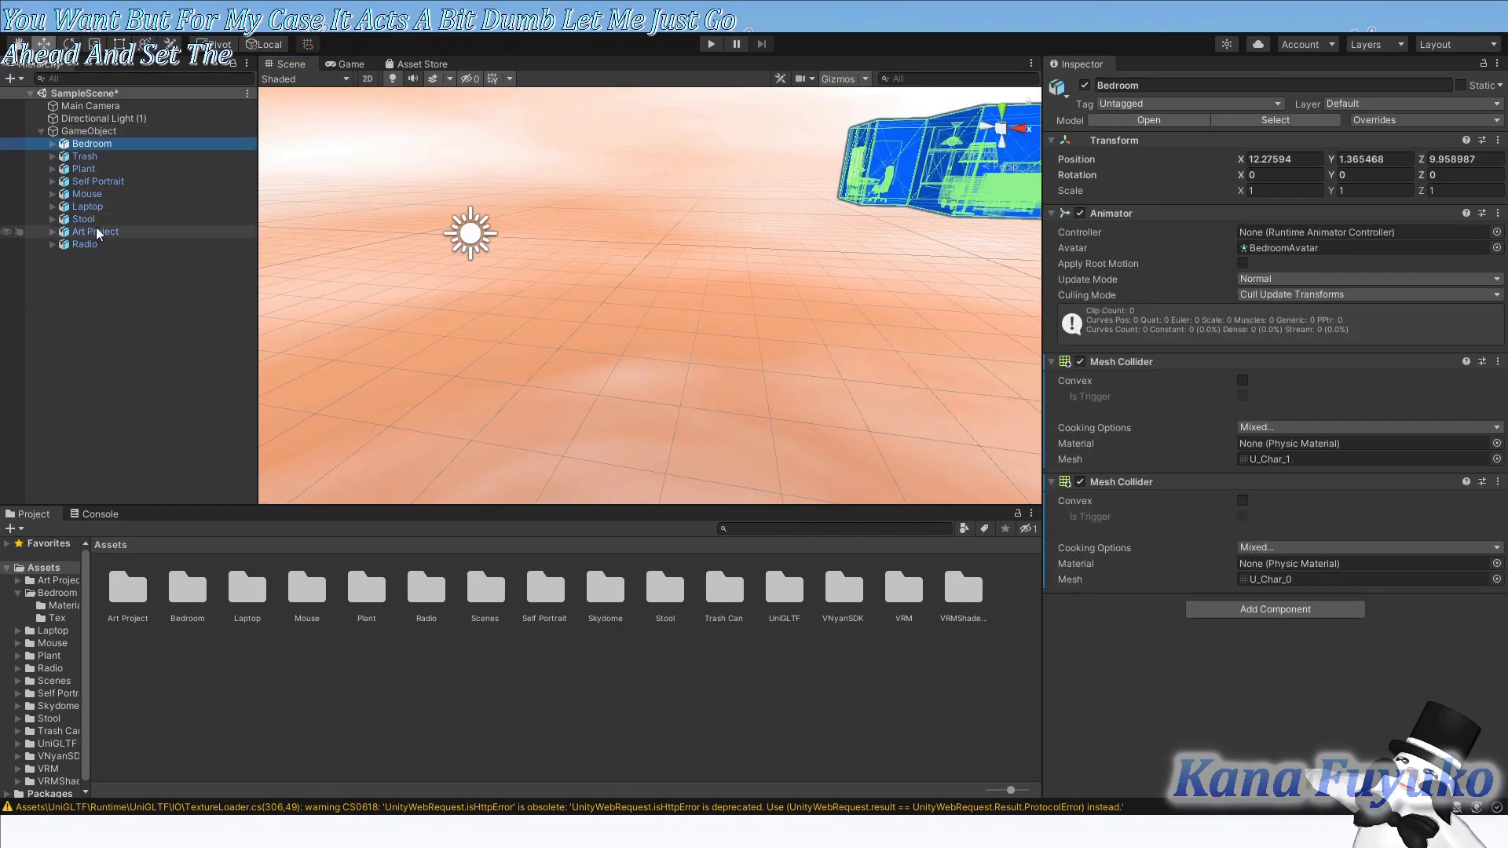
pyautogui.keyDown('shift'); pyautogui.click(93, 244); pyautogui.keyUp('shift')
pyautogui.click(1311, 158)
pyautogui.write('0')
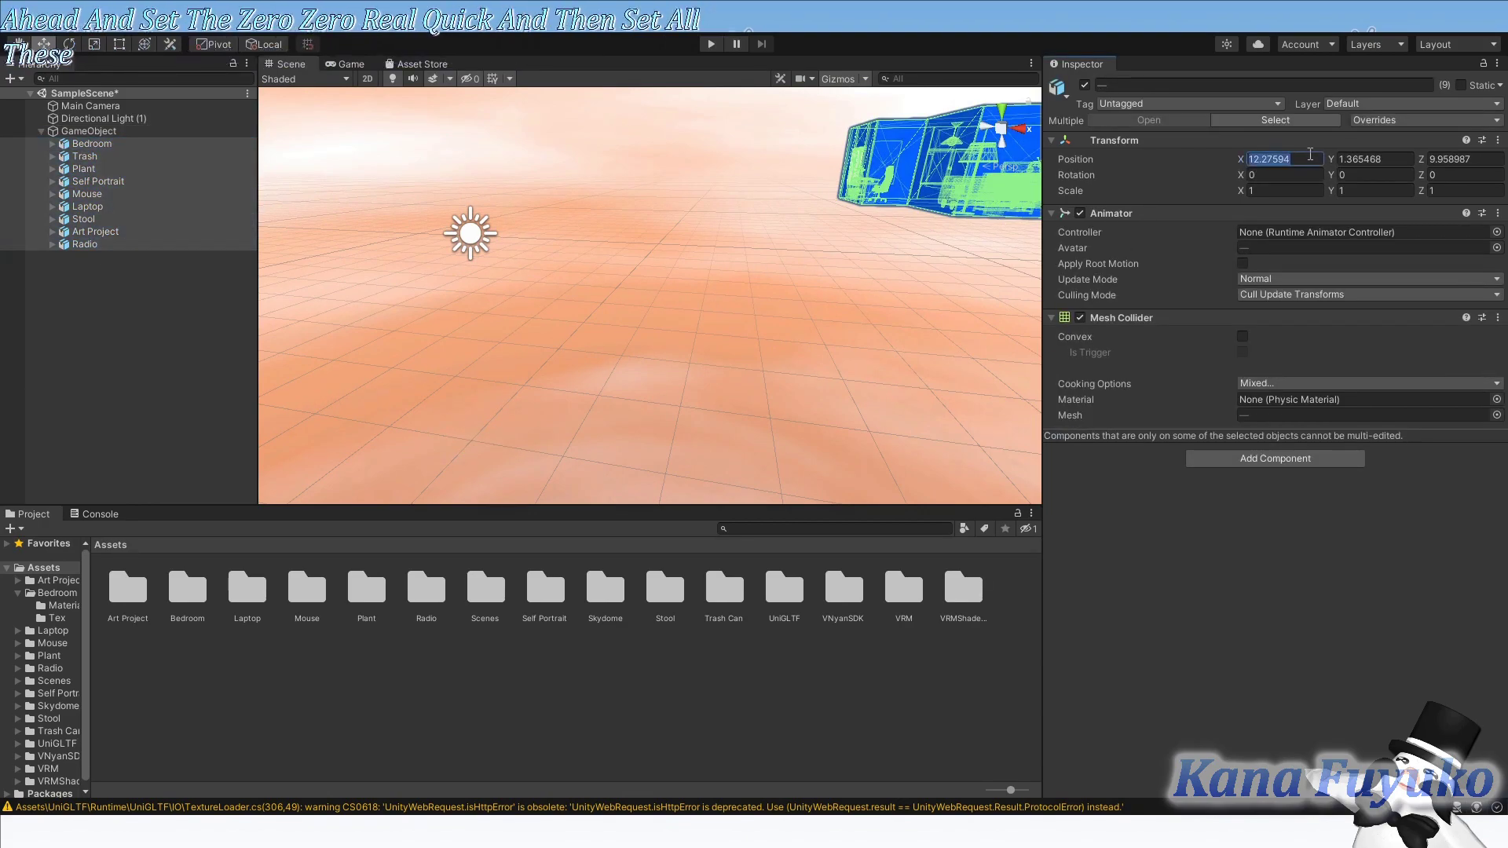
pyautogui.press('Tab')
pyautogui.write('0')
pyautogui.press('Tab')
pyautogui.write('0')
pyautogui.moveTo(999, 276); pyautogui.dragTo(448, 306, button='right')
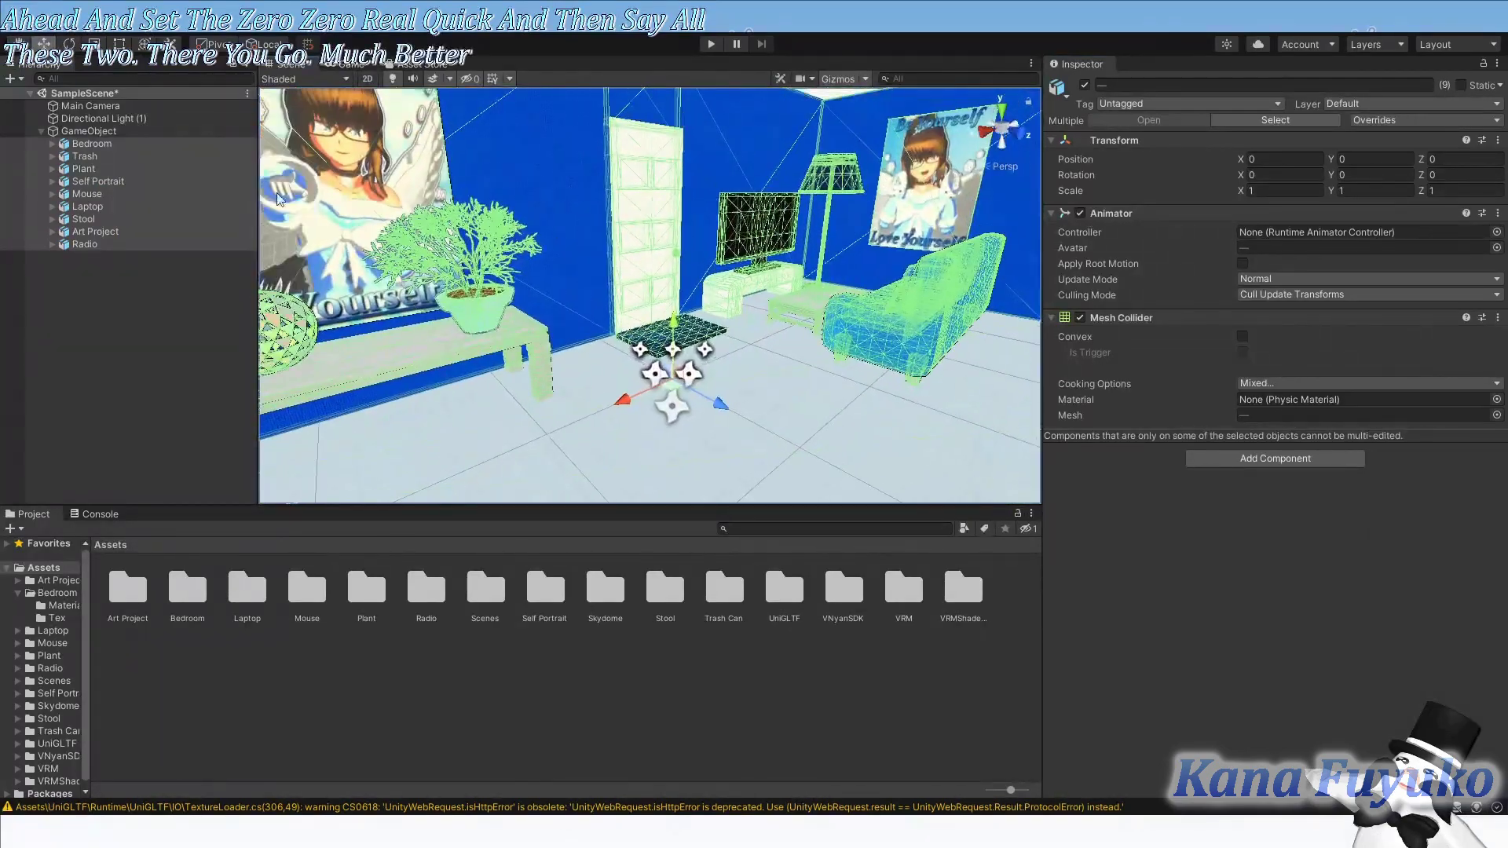
# Check the parent GameObject's position and World script settings, and collapse its children in the hierarchy
pyautogui.click(100, 130)
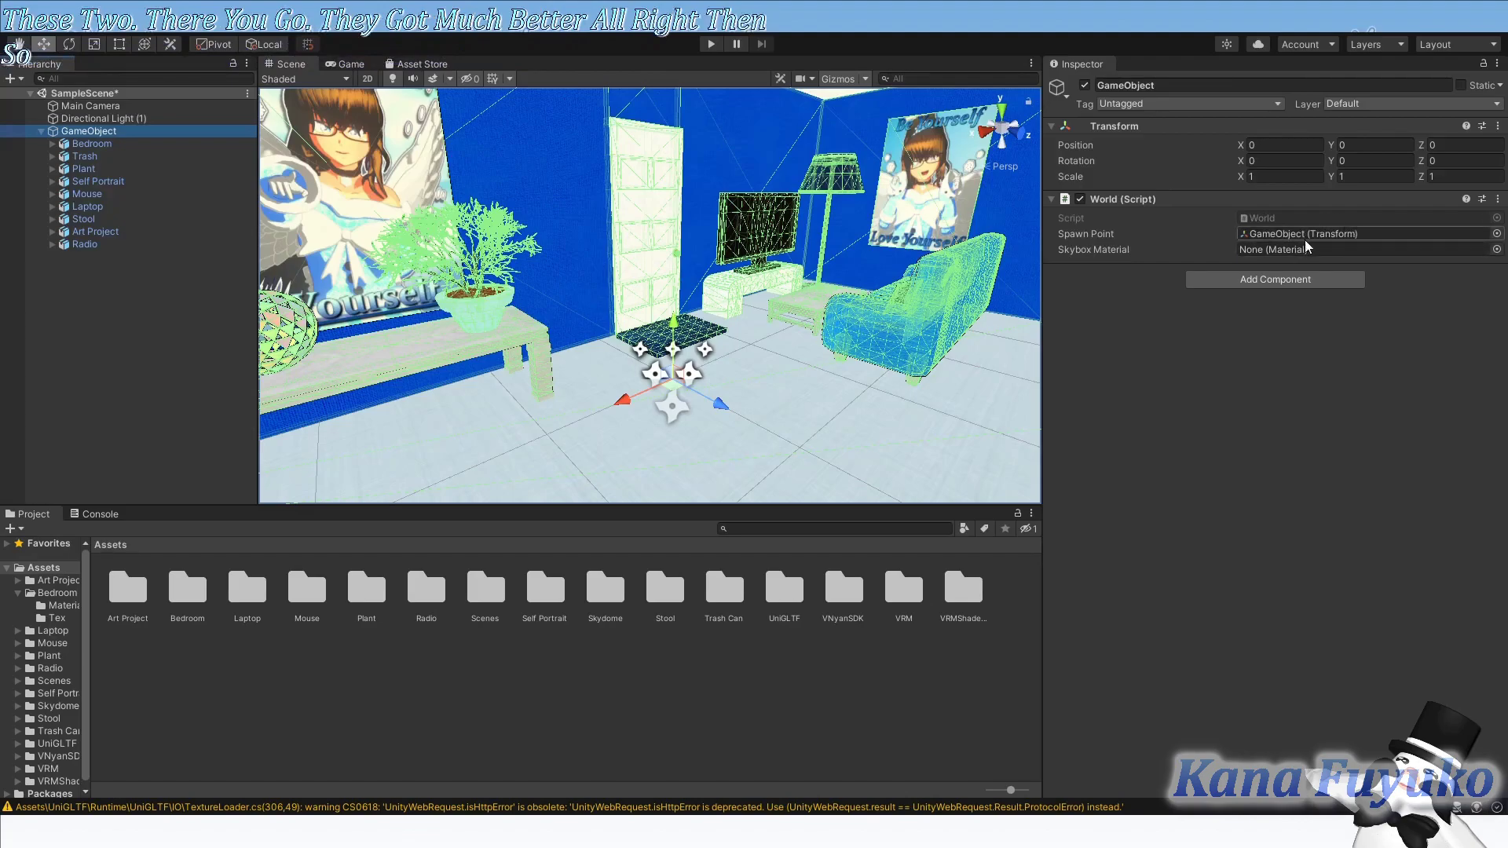
pyautogui.moveTo(365, 338); pyautogui.dragTo(349, 381, button='right')
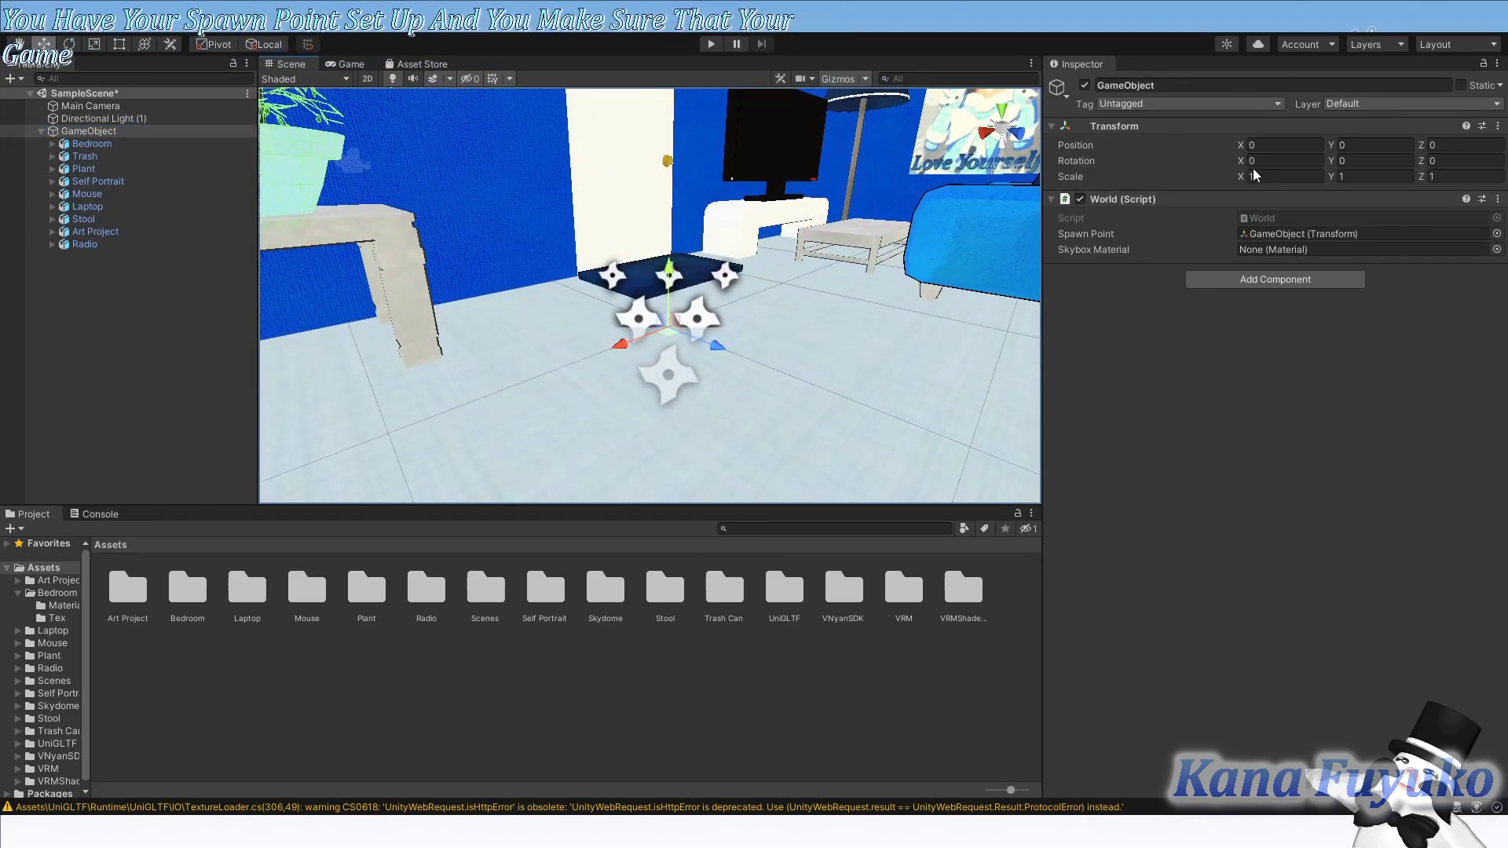
pyautogui.moveTo(840, 328); pyautogui.dragTo(785, 286, button='right')
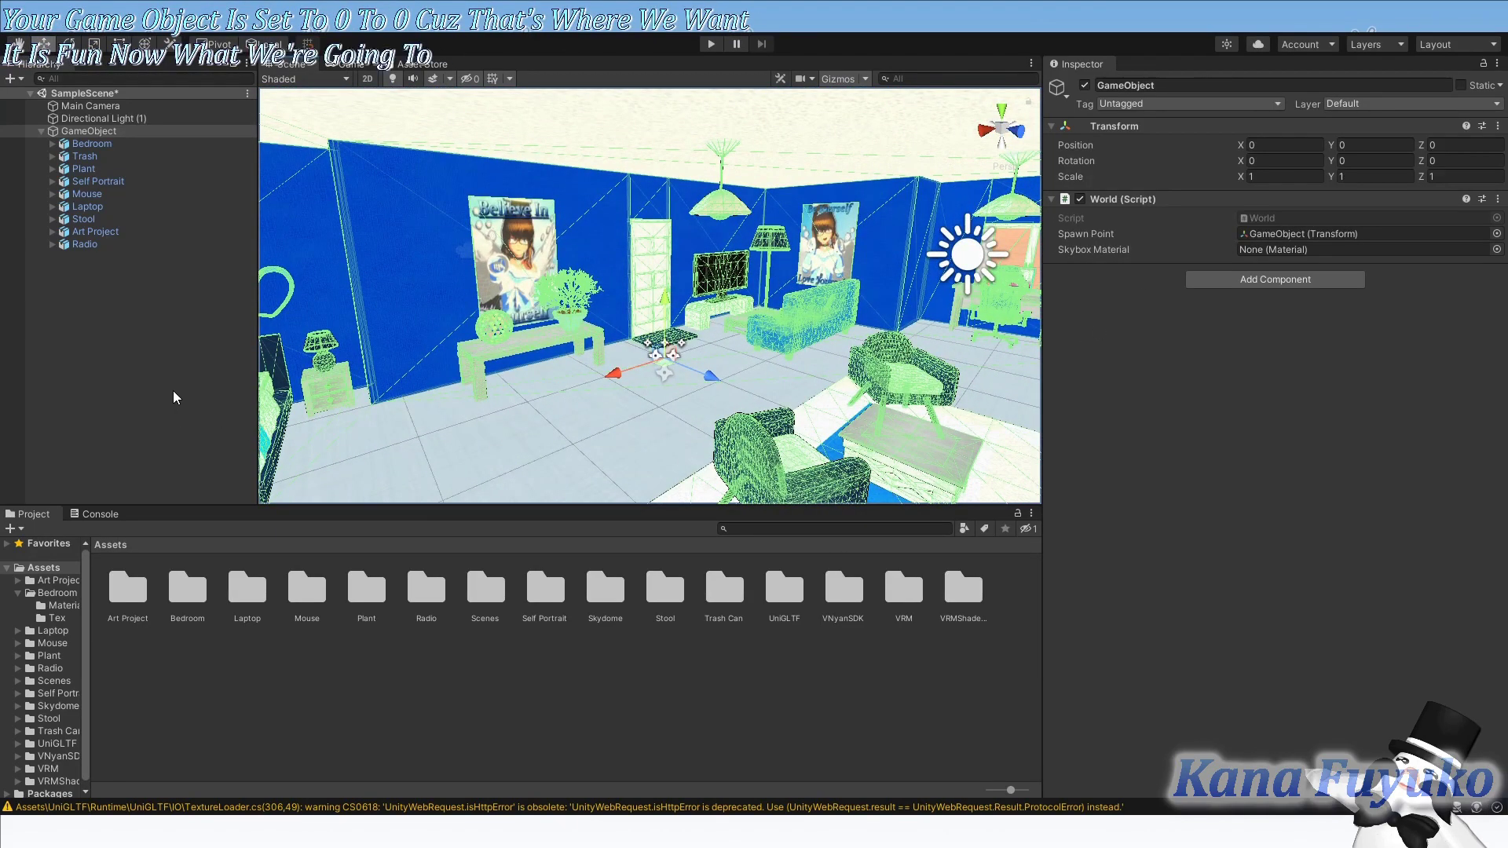
pyautogui.click(171, 354)
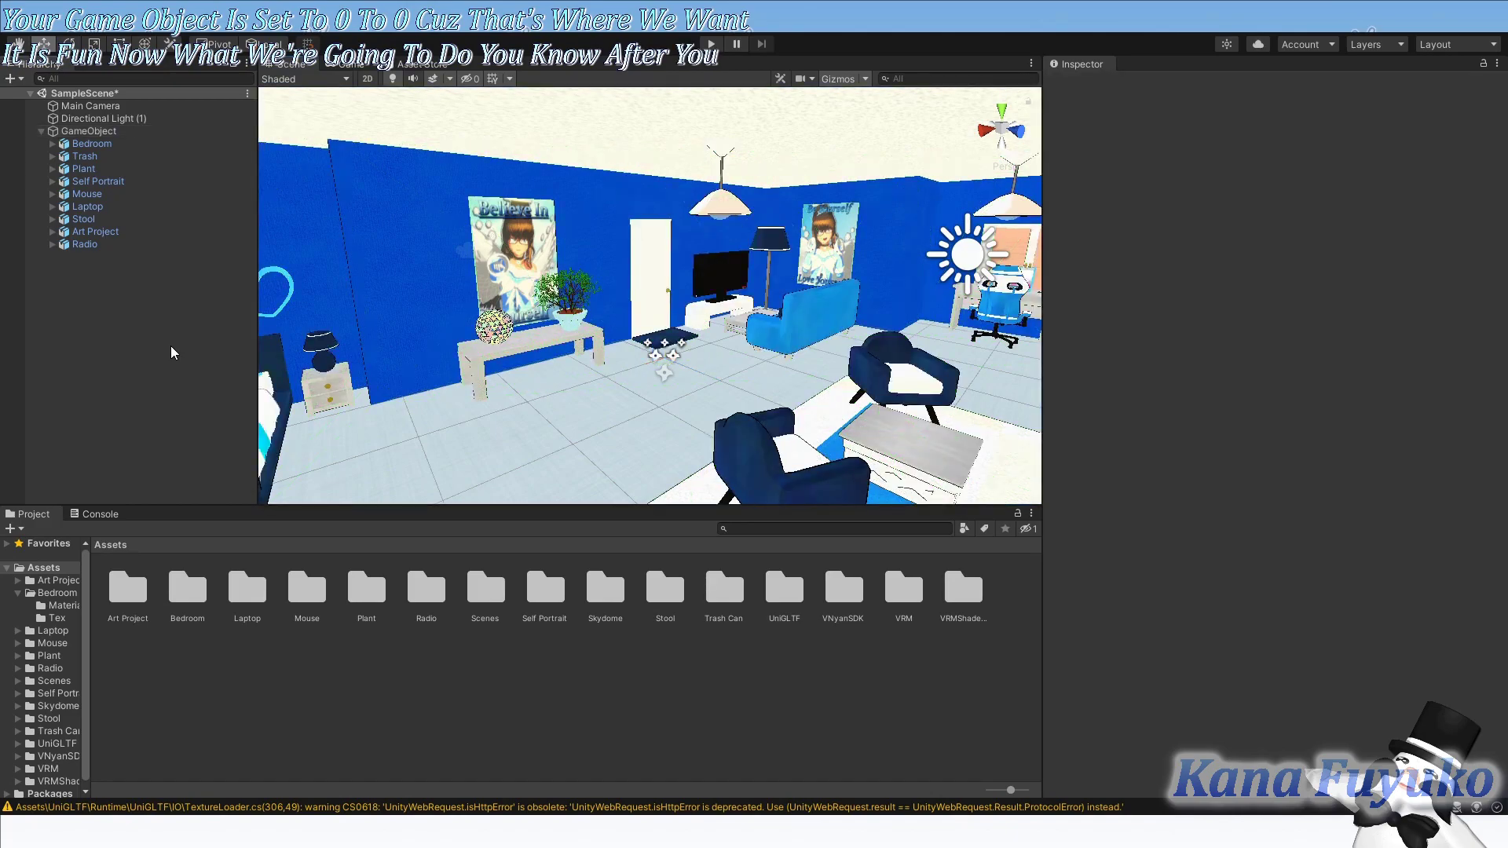
pyautogui.moveTo(564, 352); pyautogui.dragTo(352, 242, button='right')
pyautogui.click(90, 131)
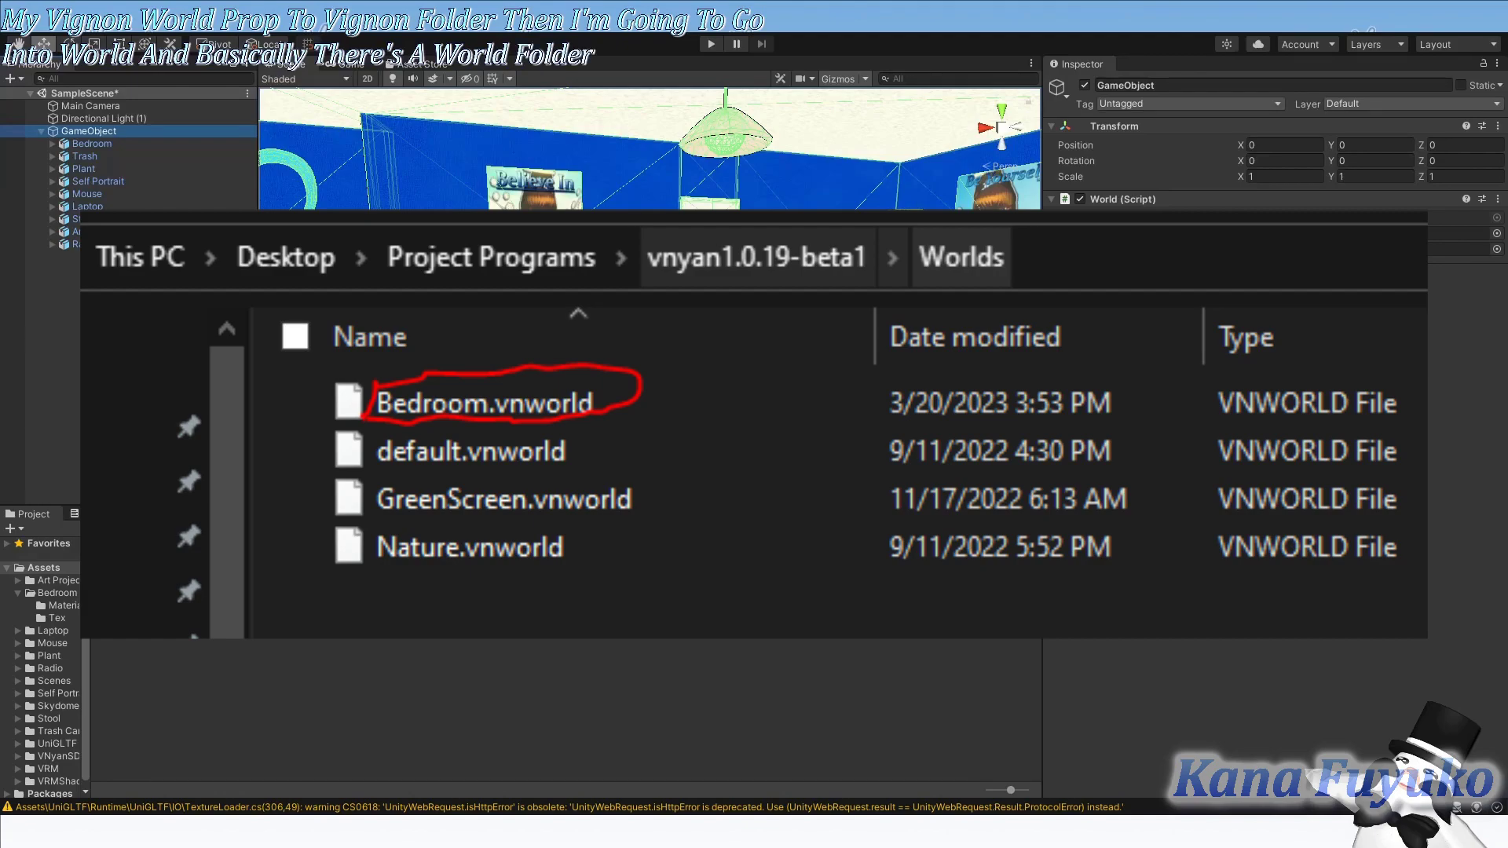
pyautogui.click(41, 131)
pyautogui.click(157, 215)
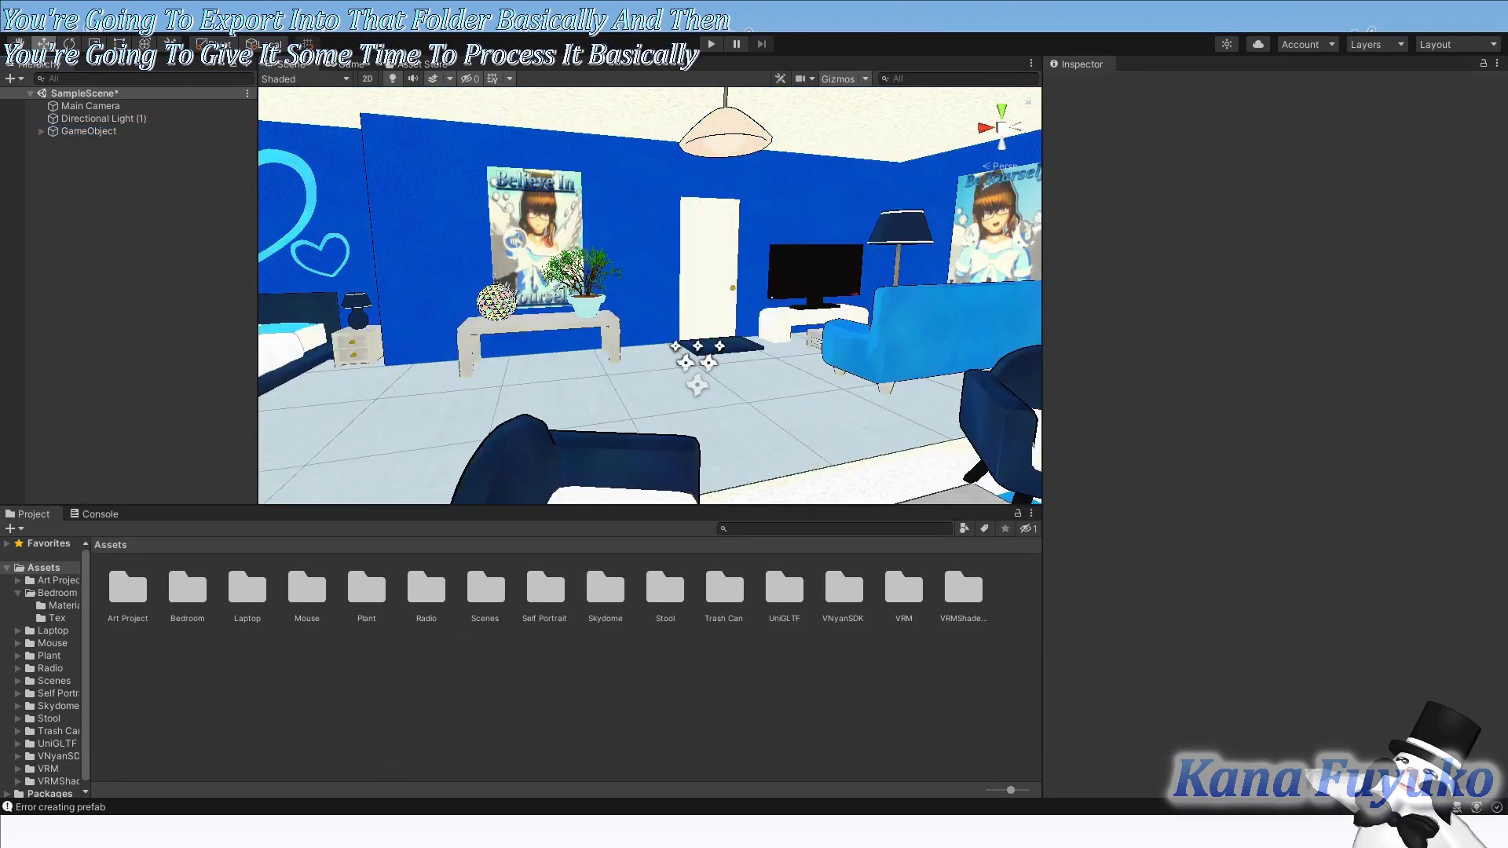
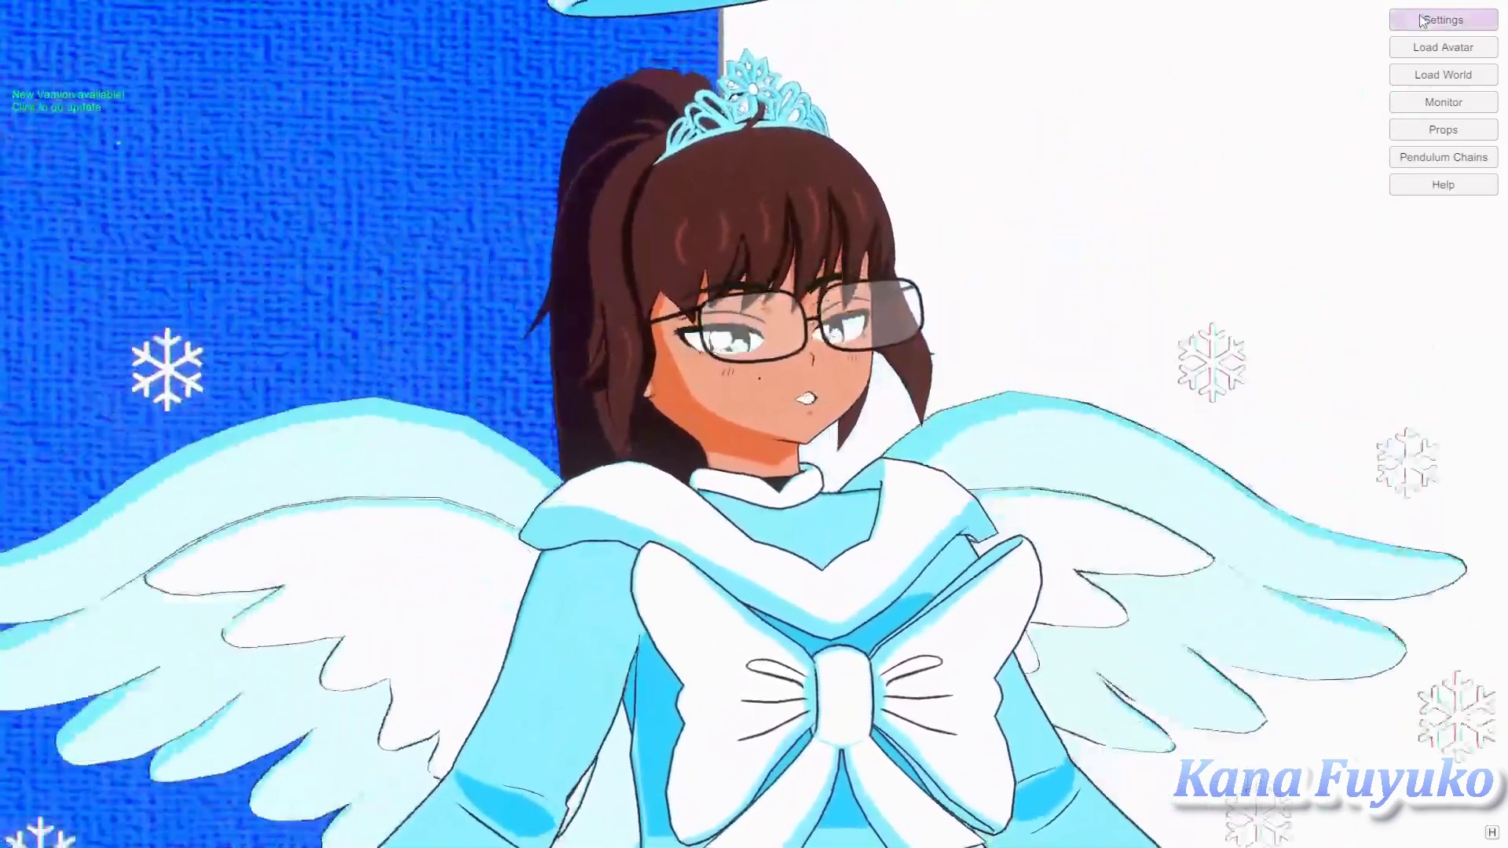
# Switch to VNyan and add a new node graph containing Application Start and Load World nodes
pyautogui.click(1422, 21)
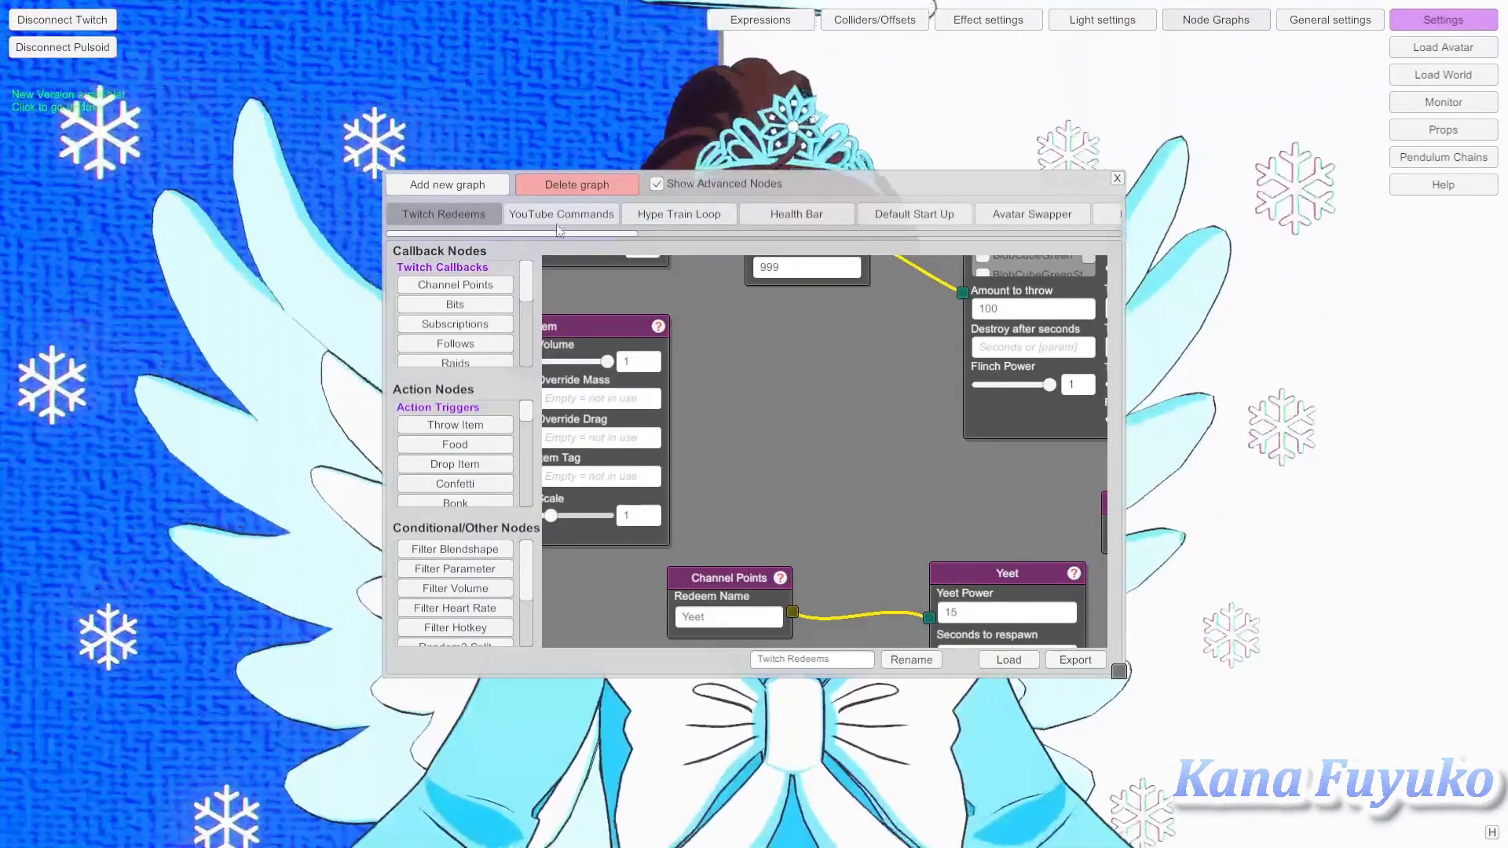
pyautogui.click(457, 187)
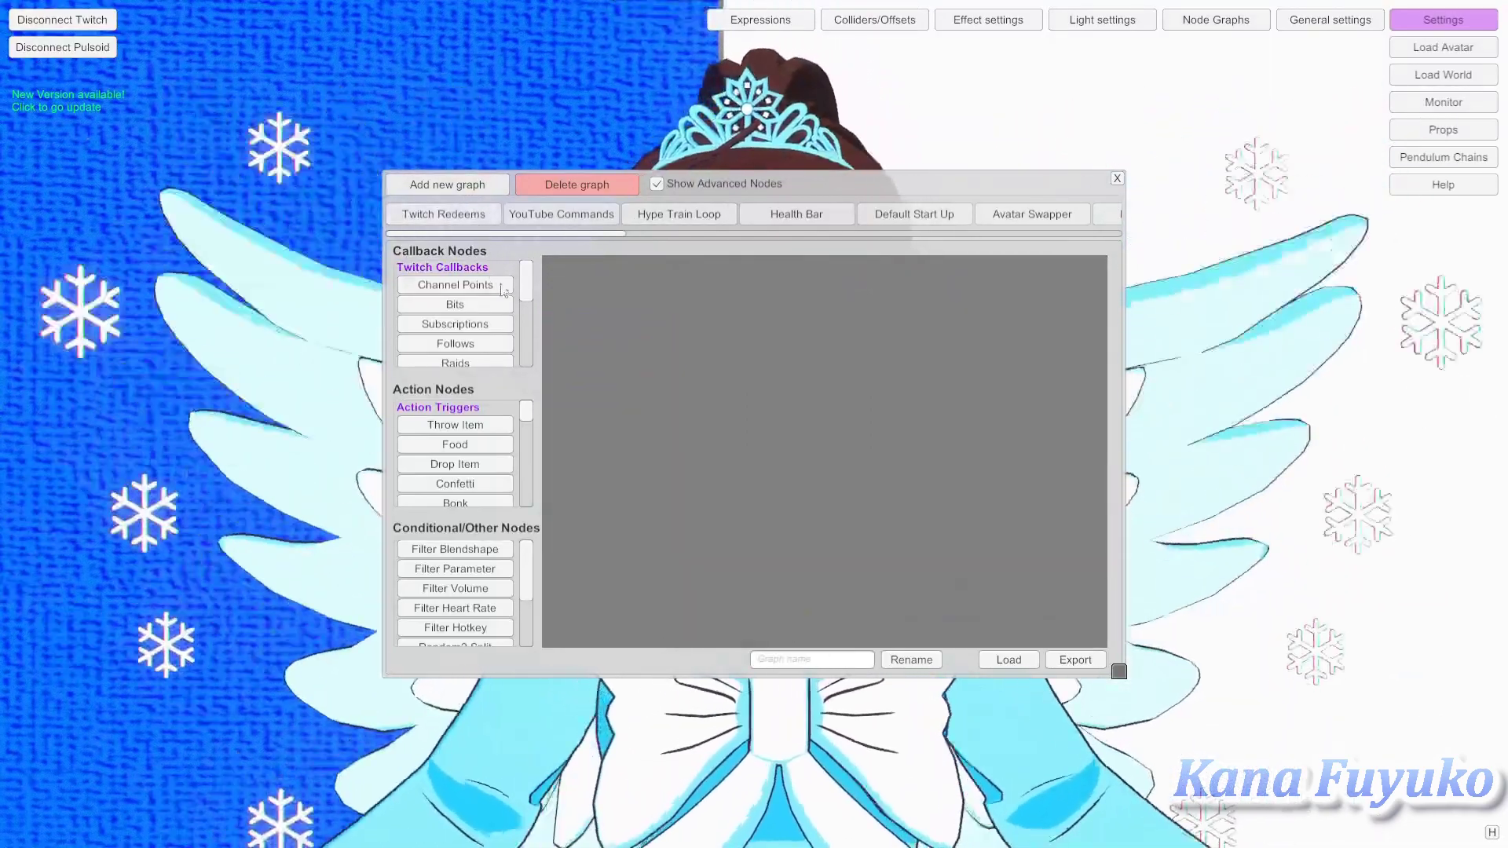
pyautogui.scroll(-5, 524, 313)
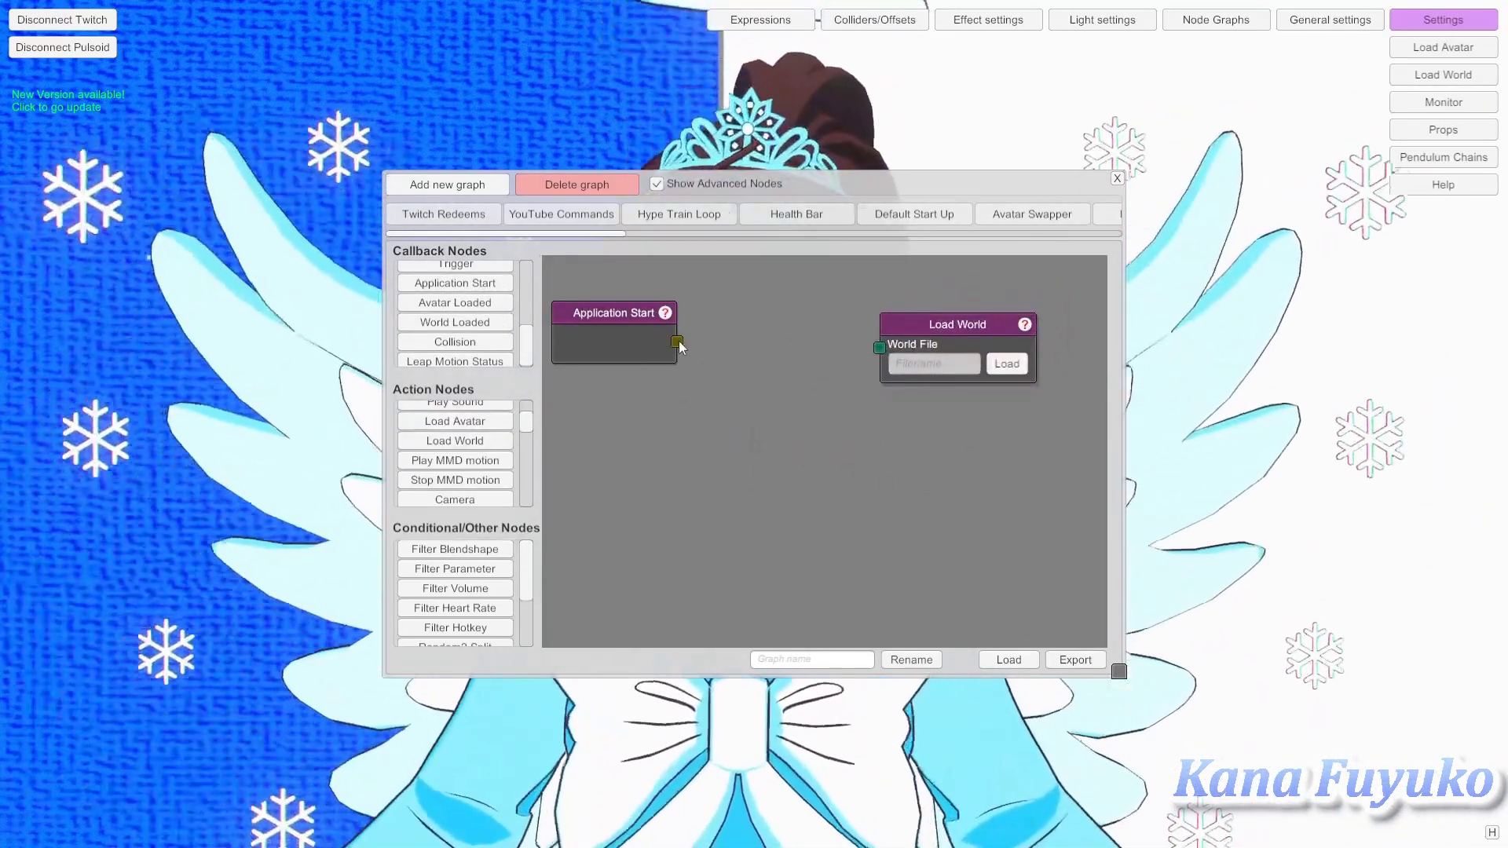
# Connect the Application Start node to the Load World node and choose the Bedroom world file for it
pyautogui.moveTo(678, 341); pyautogui.dragTo(878, 347)
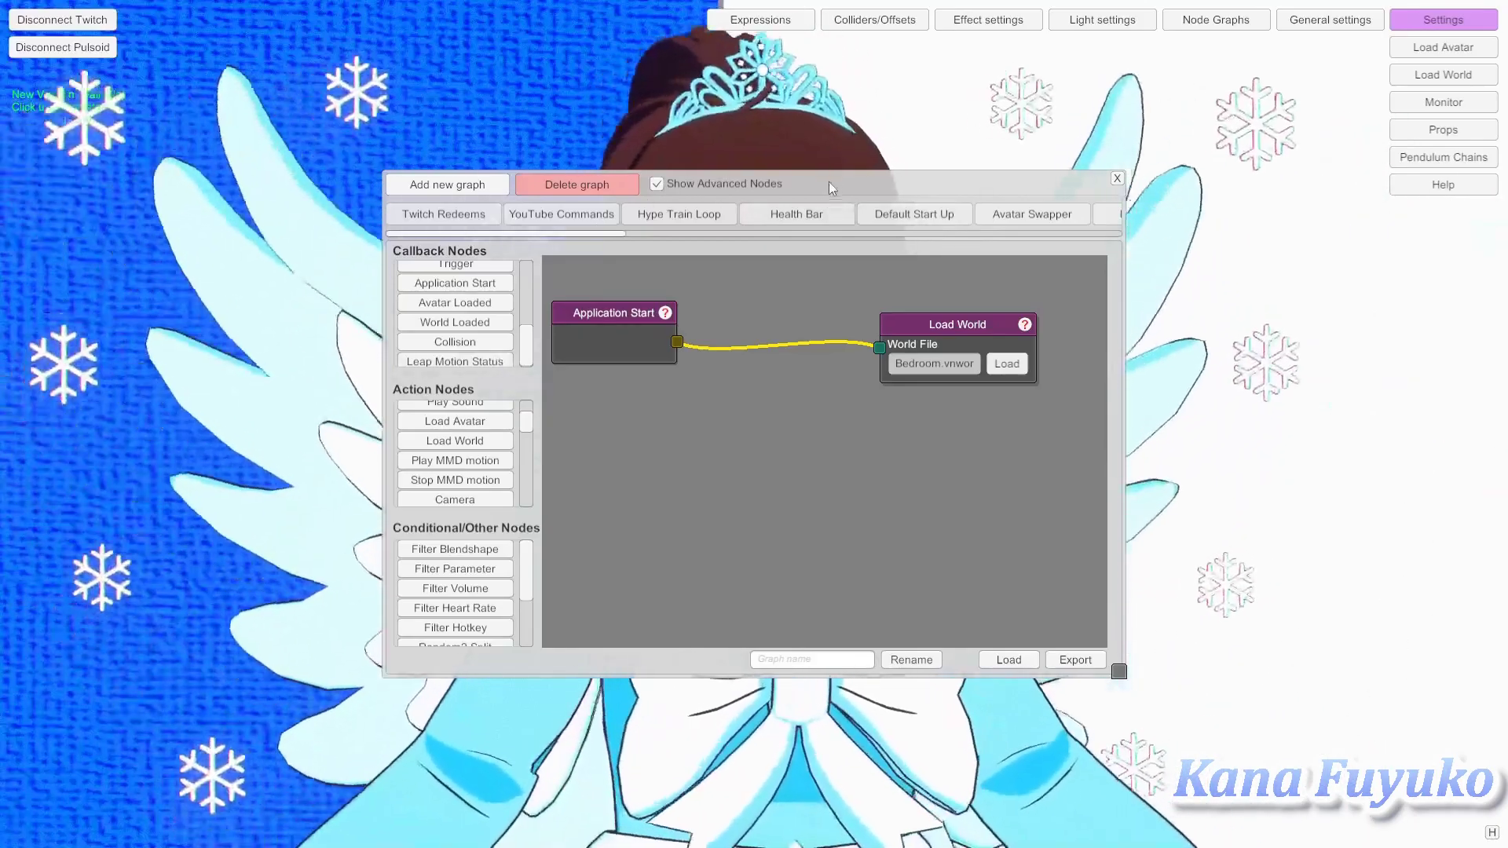
pyautogui.moveTo(828, 181); pyautogui.dragTo(789, 172)
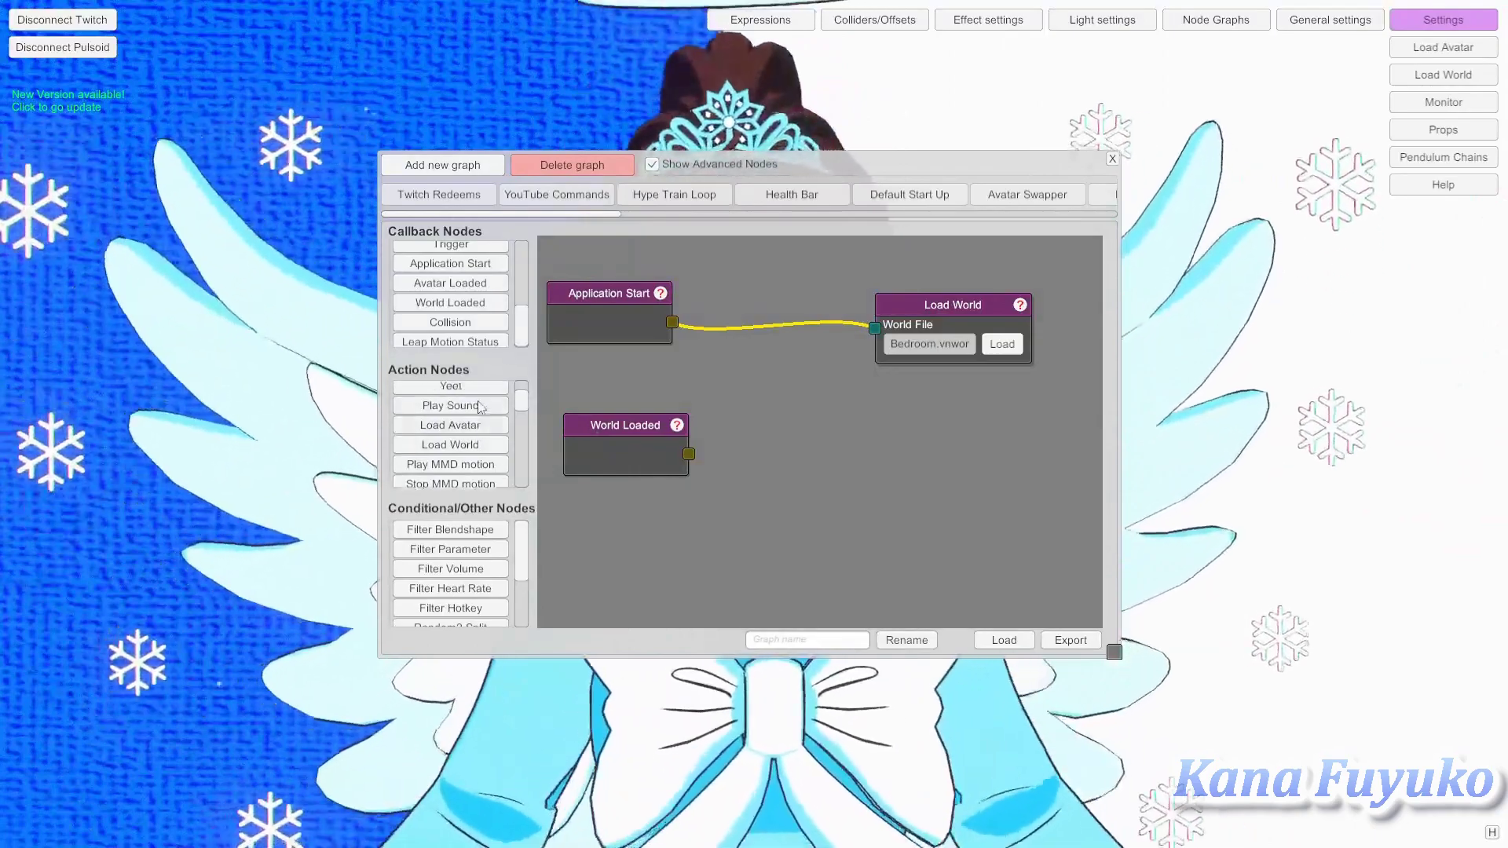
# Connect a World Loaded node to a new Yeet node with yeet power 10 and 5 seconds to respawn
pyautogui.click(471, 425)
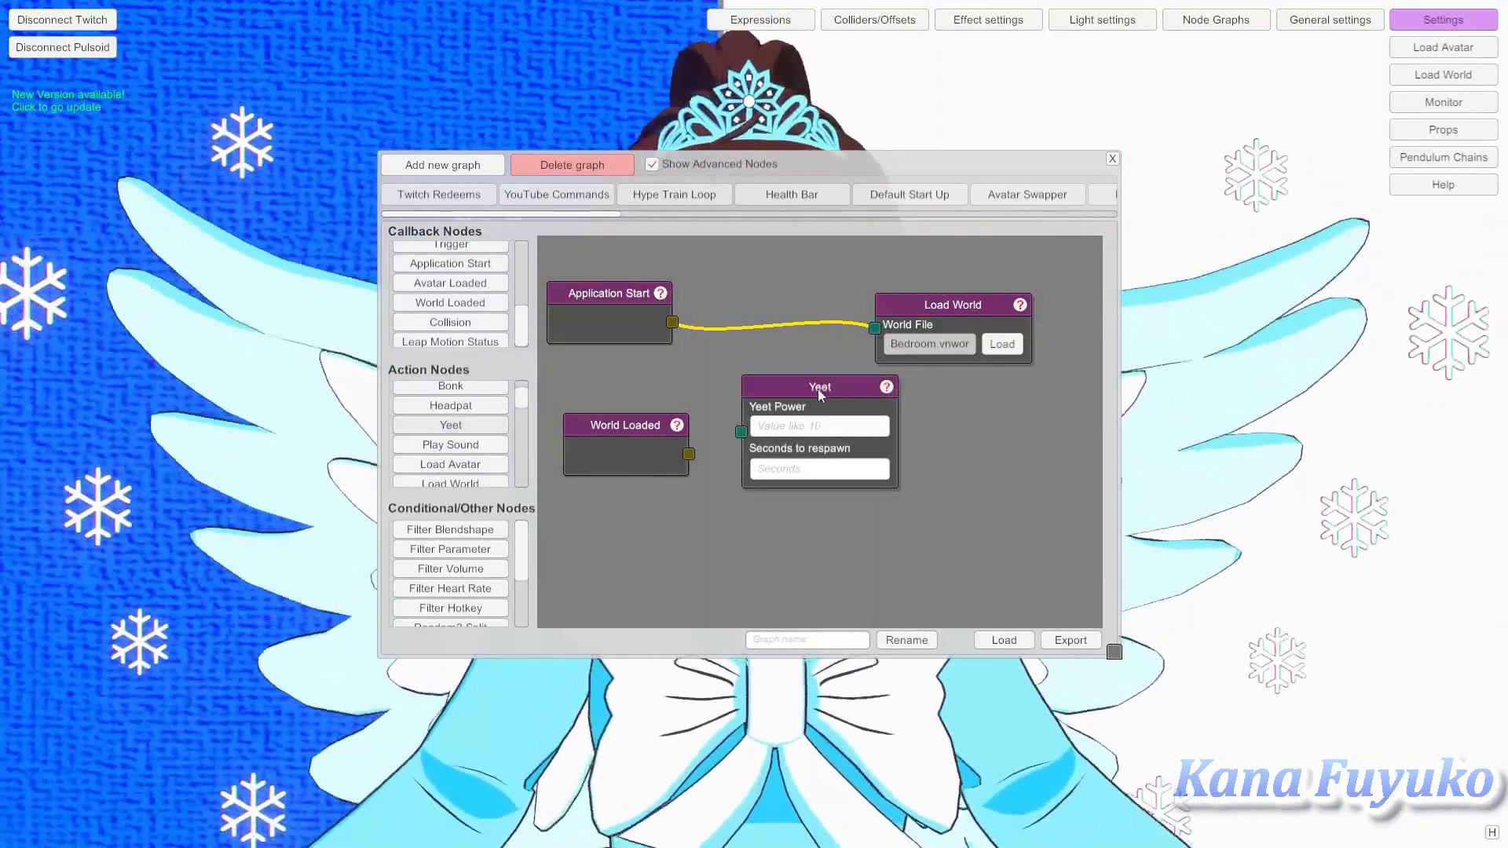
pyautogui.moveTo(817, 388); pyautogui.dragTo(904, 421)
pyautogui.moveTo(695, 454); pyautogui.dragTo(879, 457)
pyautogui.click(895, 450)
pyautogui.write('10')
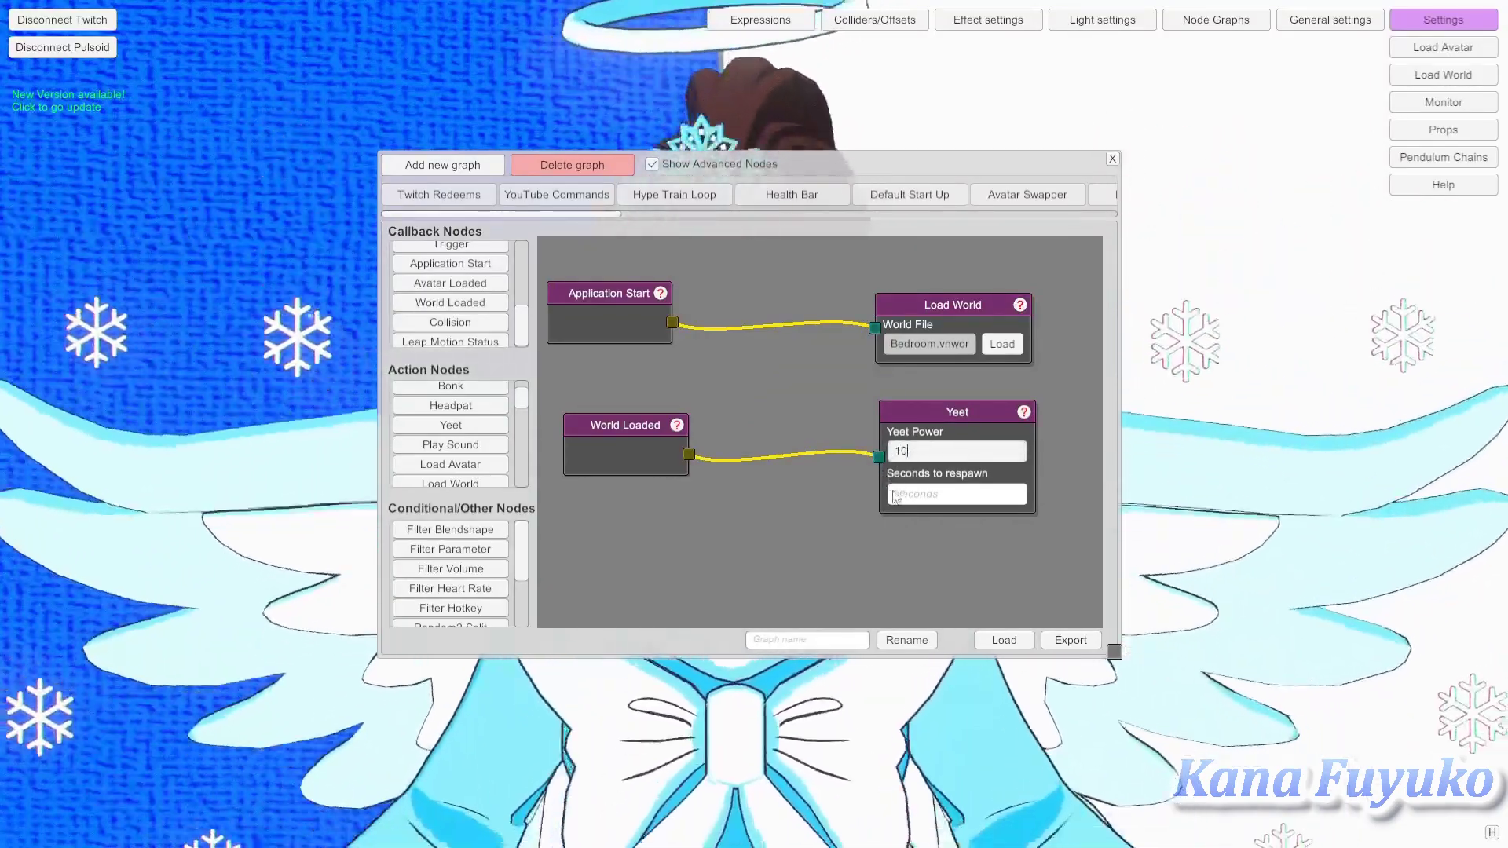
pyautogui.click(893, 494)
pyautogui.write('5')
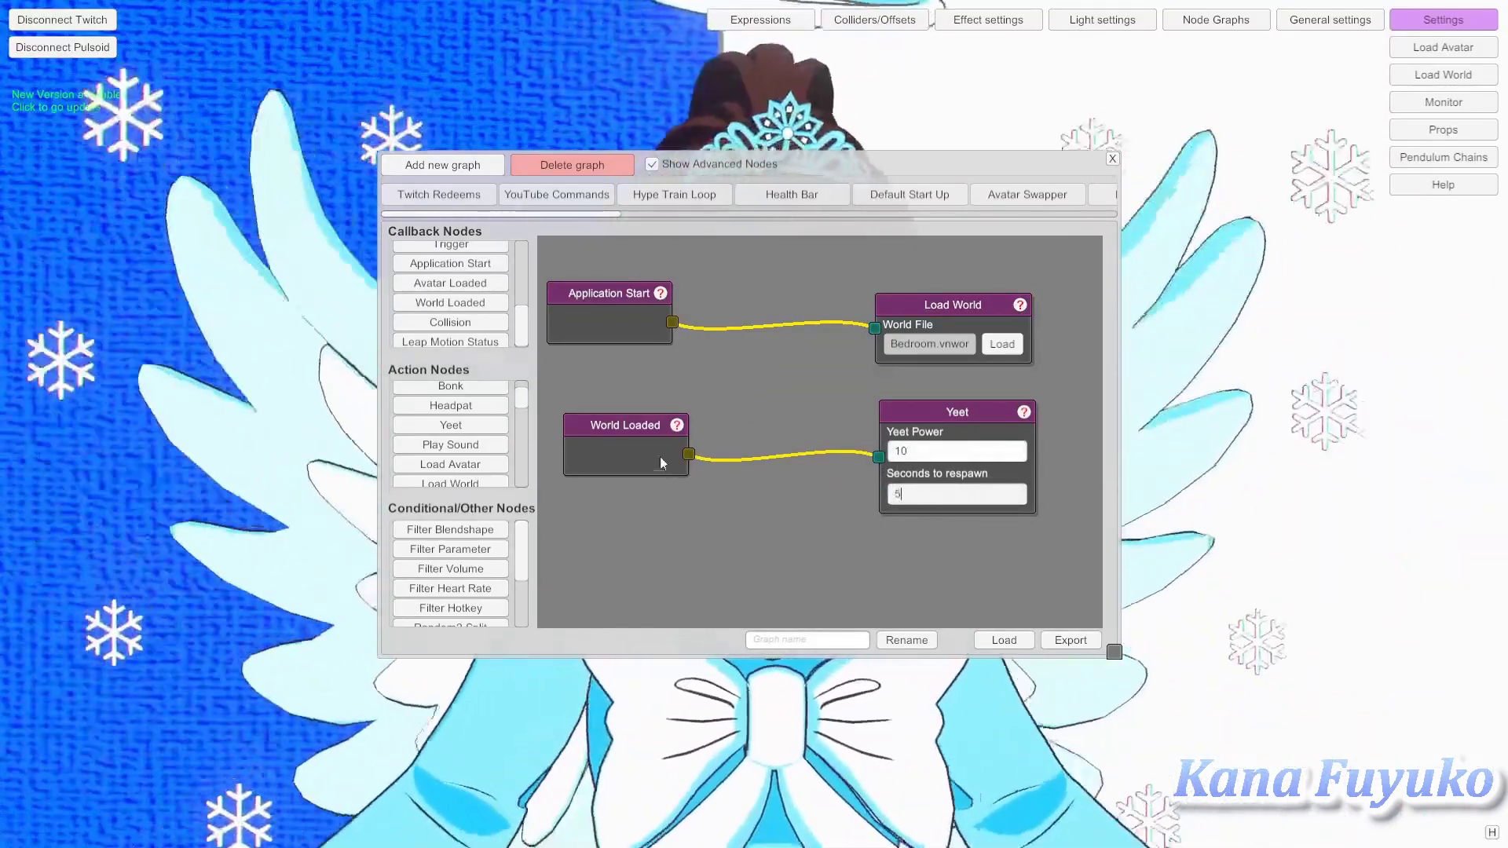
# Trigger the World Loaded node to test the yeet on the avatar, and close the node graph window
pyautogui.rightClick(662, 454)
pyautogui.hscroll(2, 777, 194)
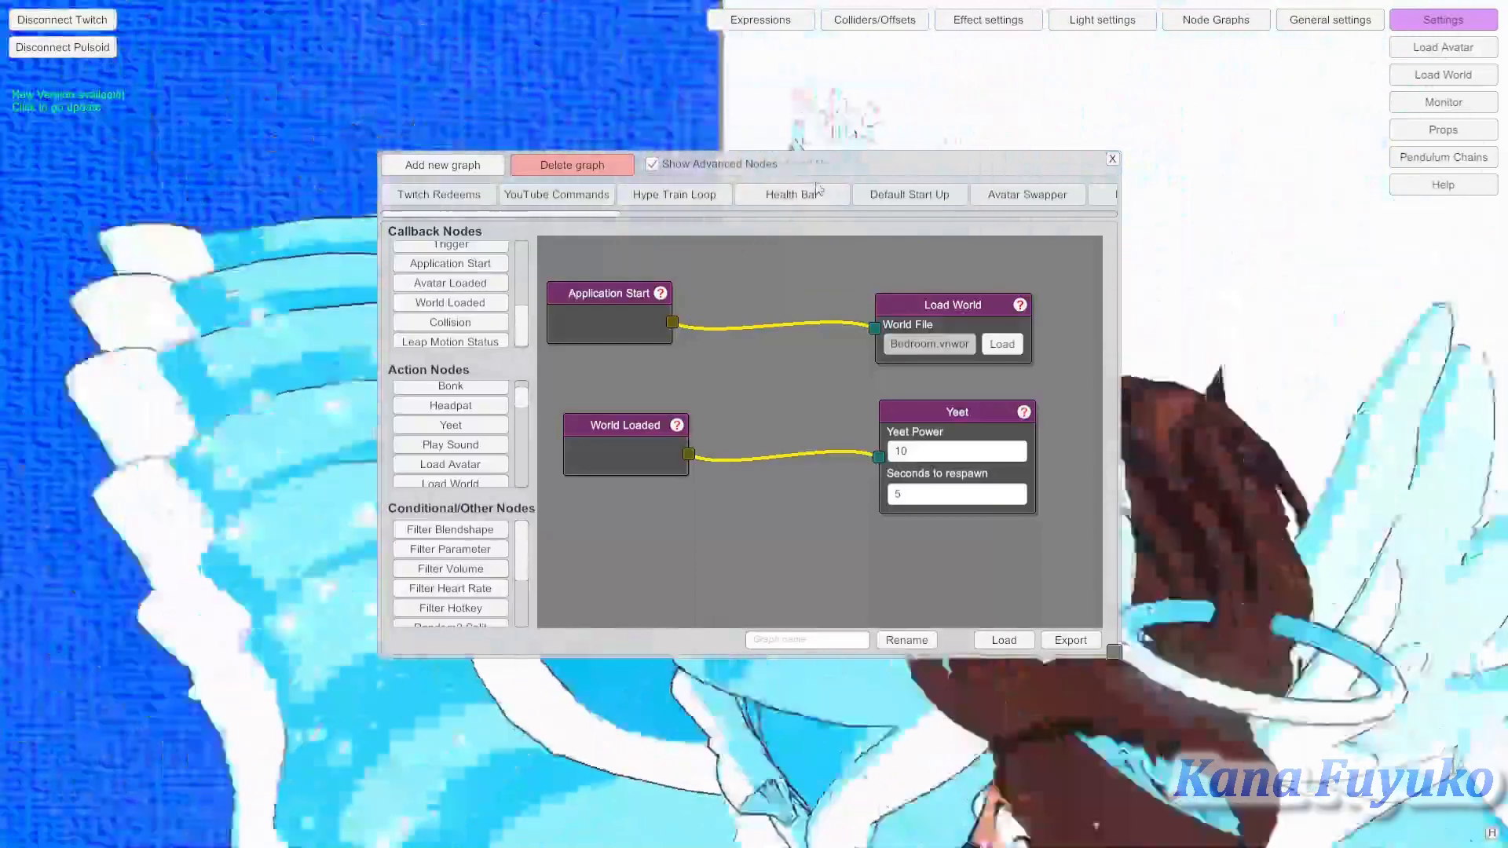
pyautogui.moveTo(831, 172); pyautogui.dragTo(384, 207)
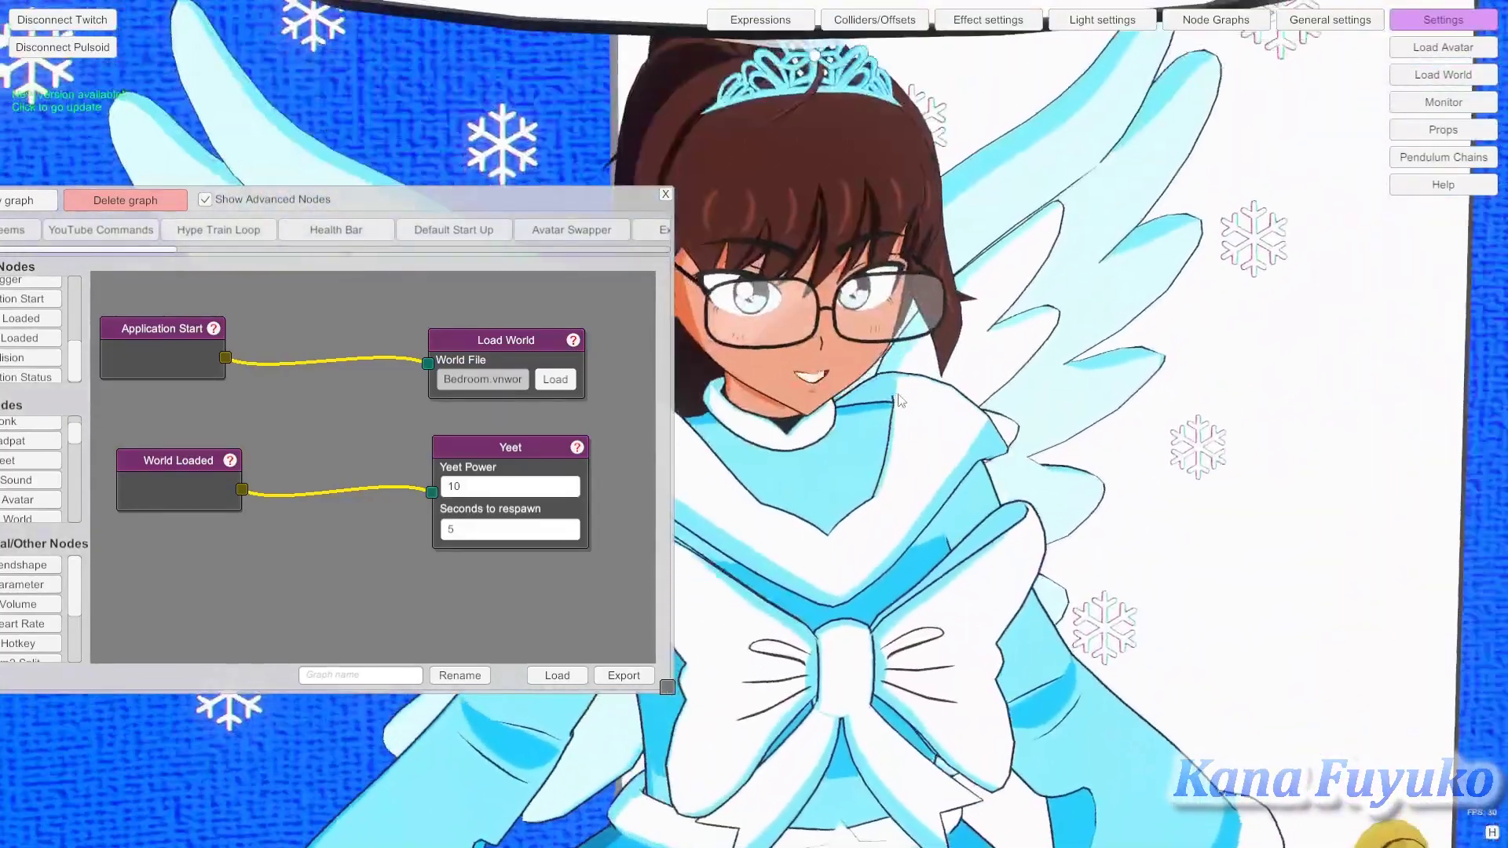
pyautogui.moveTo(638, 207); pyautogui.dragTo(784, 127)
pyautogui.click(791, 114)
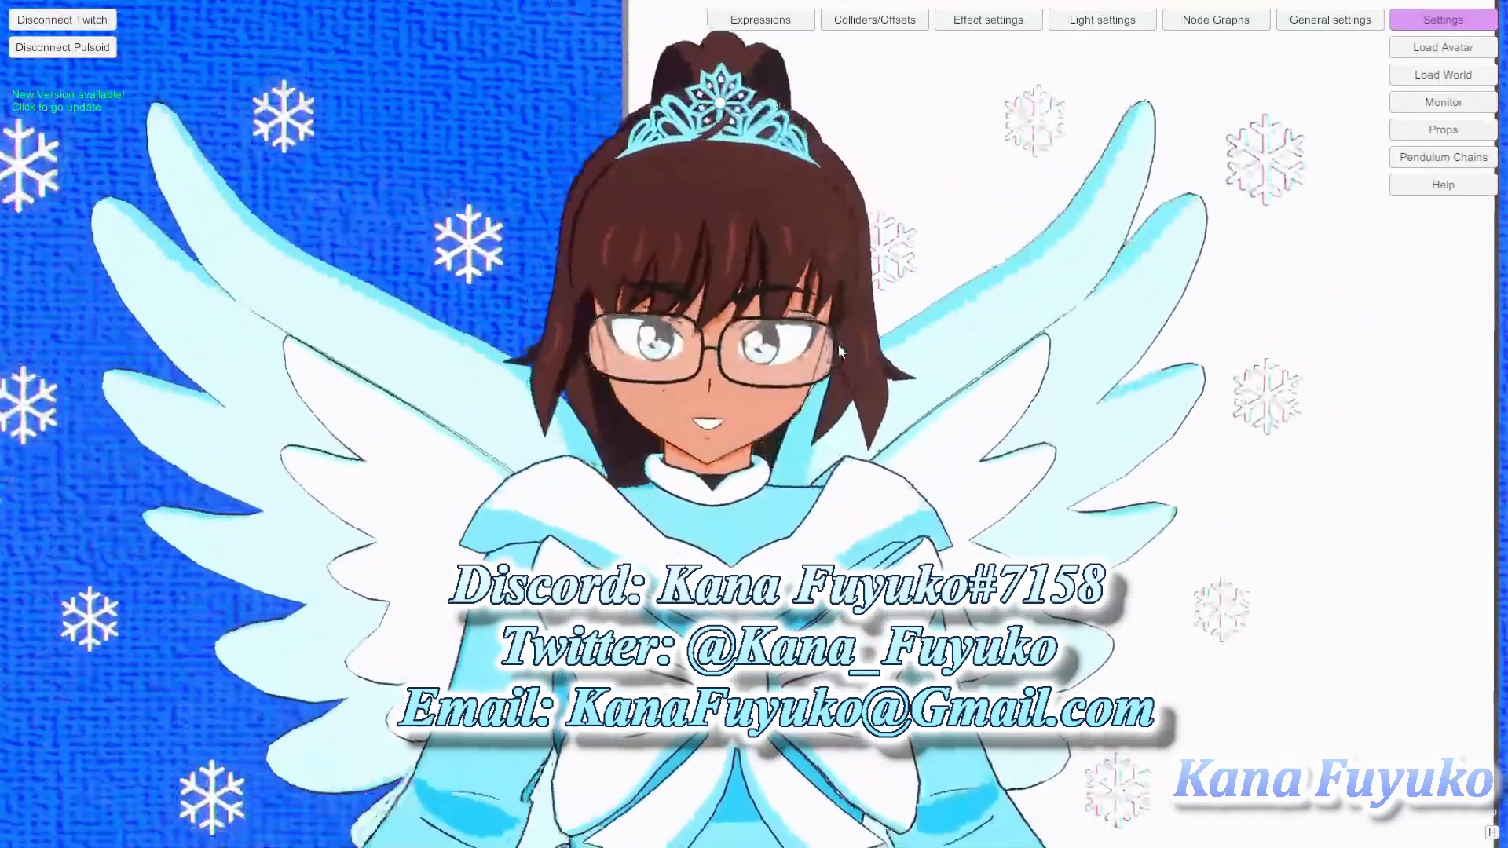
pyautogui.scroll(10, 847, 334)
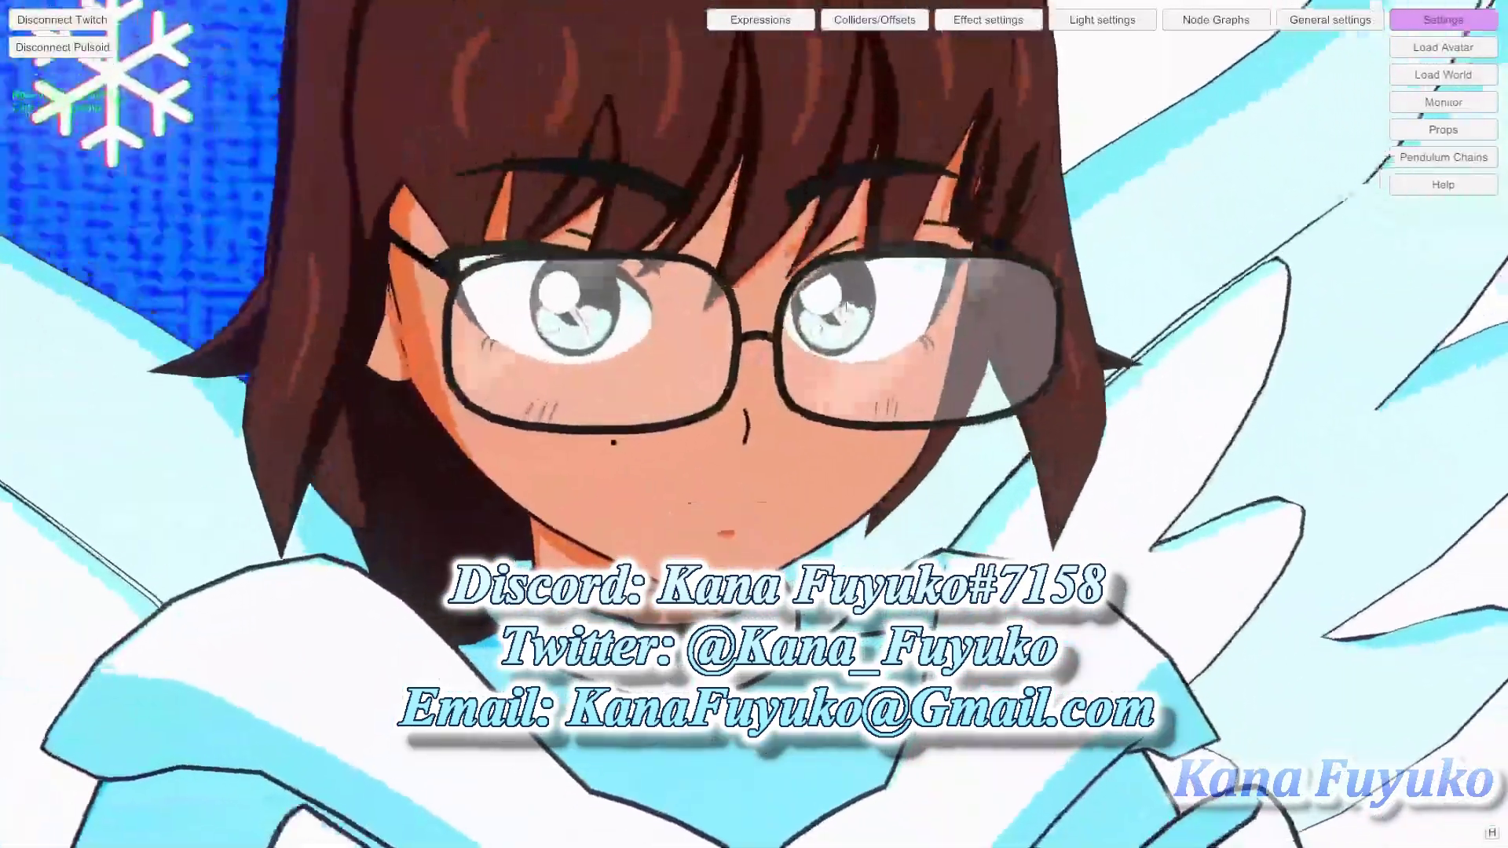
pyautogui.scroll(-10, 843, 288)
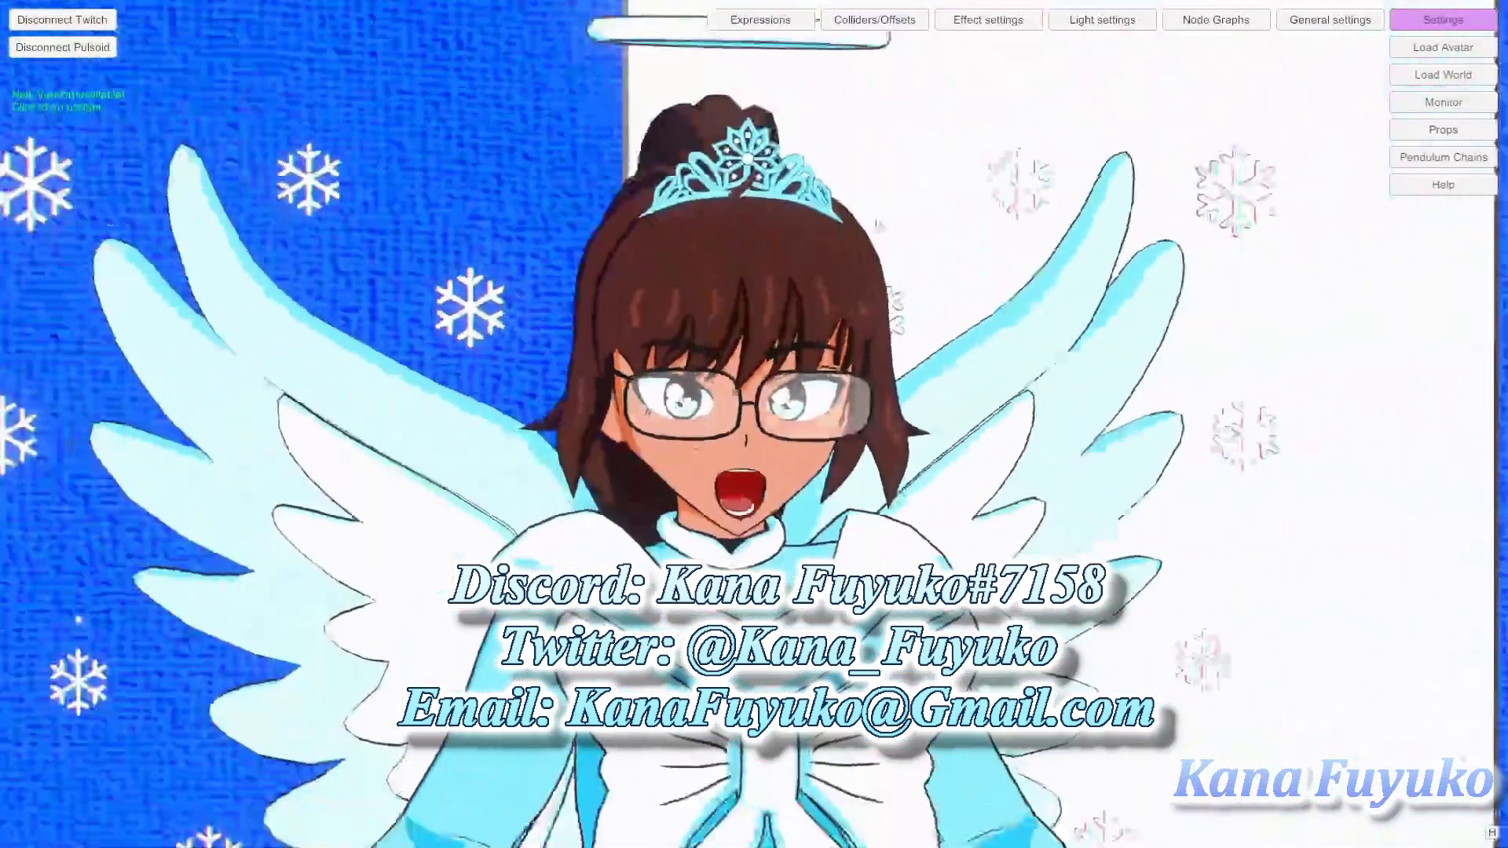
pyautogui.scroll(-3, 825, 314)
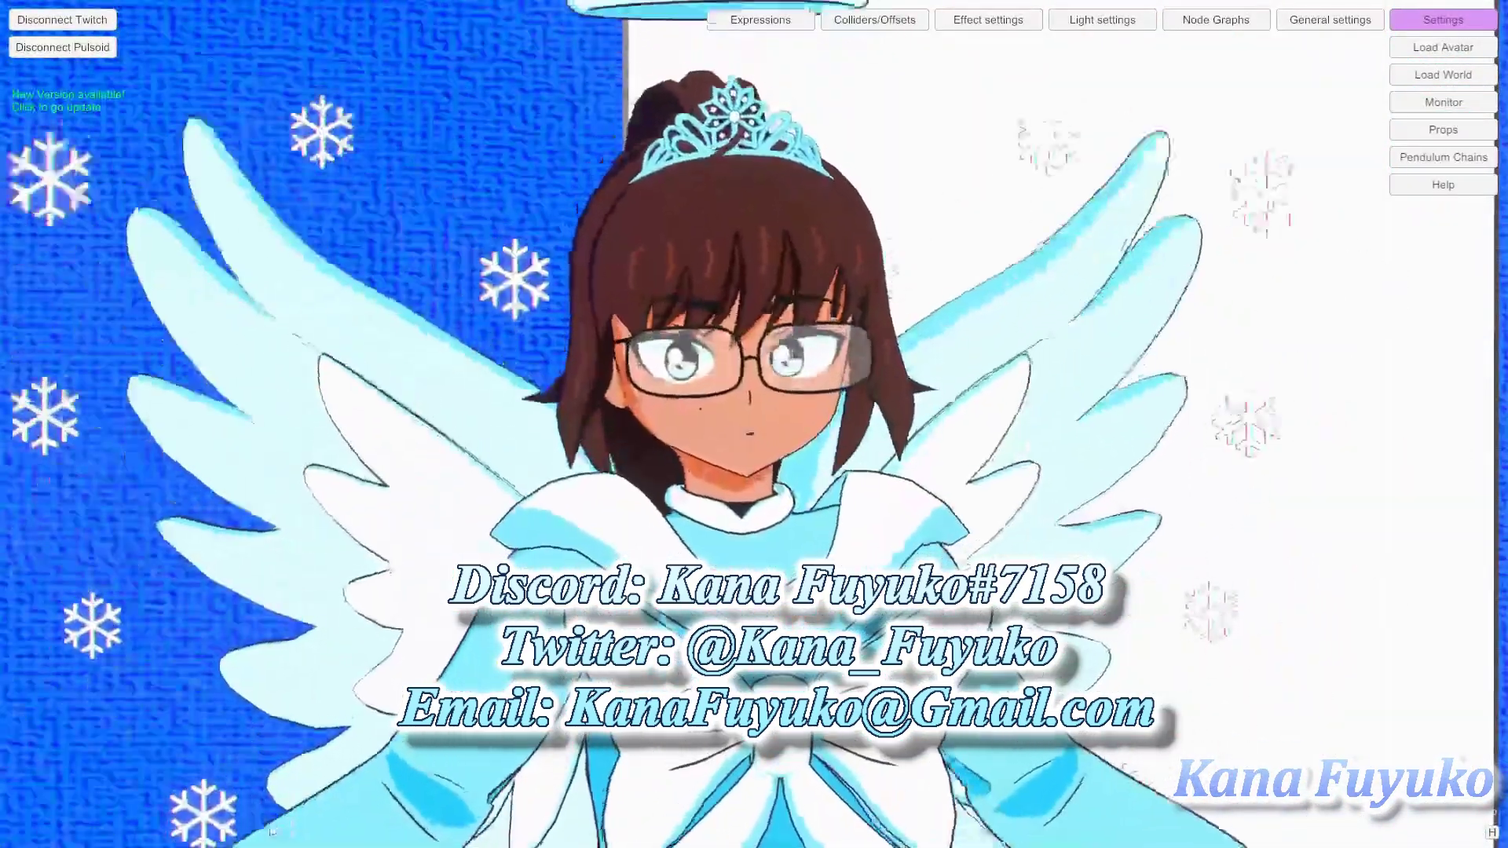
pyautogui.scroll(2, 358, 771)
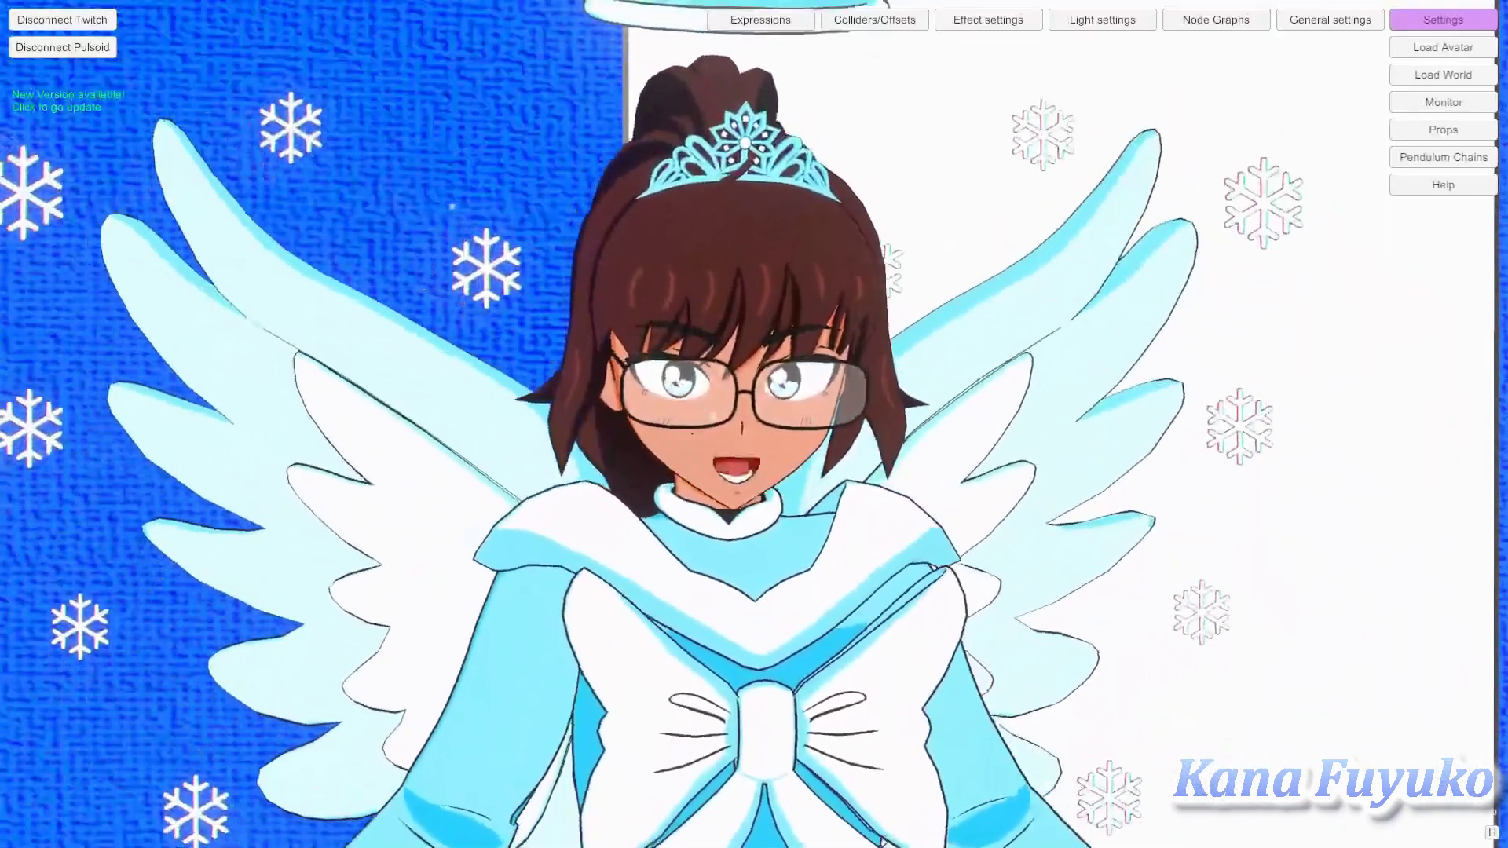